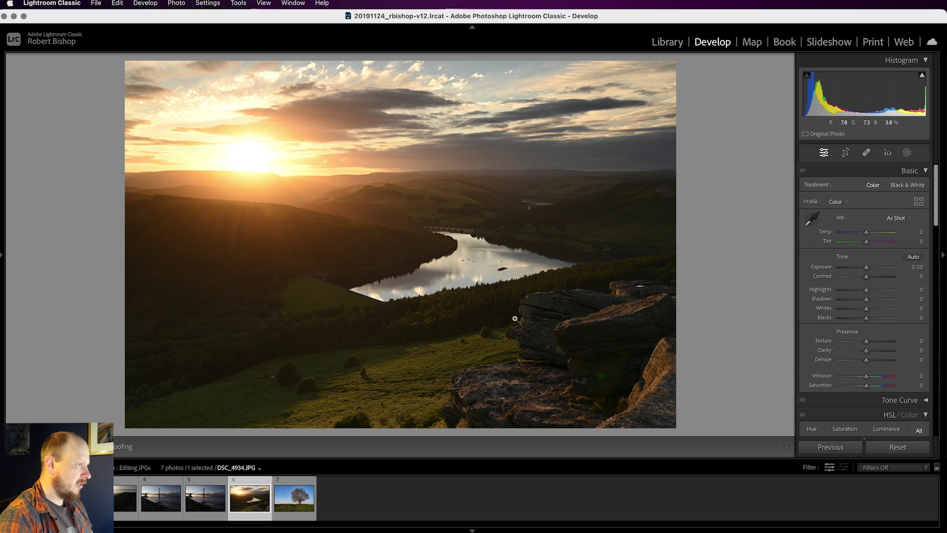
Lift Shadows to +58 while inspecting the dark forest and rocks at 1:1.
left_click(461, 328)
left_click_drag(541, 327, 400, 286)
mouse_move(539, 230)
left_mouse_down()
mouse_move(395, 221)
mouse_move(531, 235)
left_mouse_up()
left_click_drag(866, 299, 882, 299)
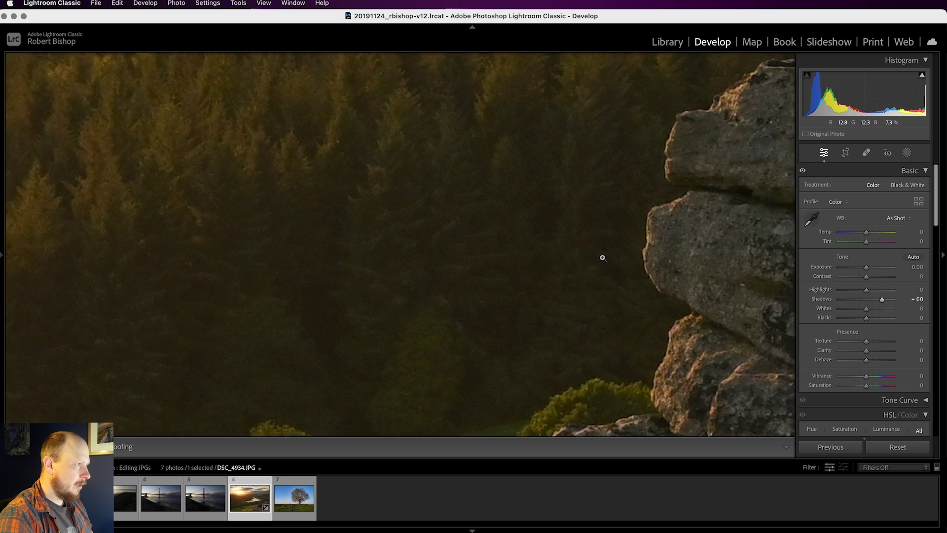
left_click(602, 258)
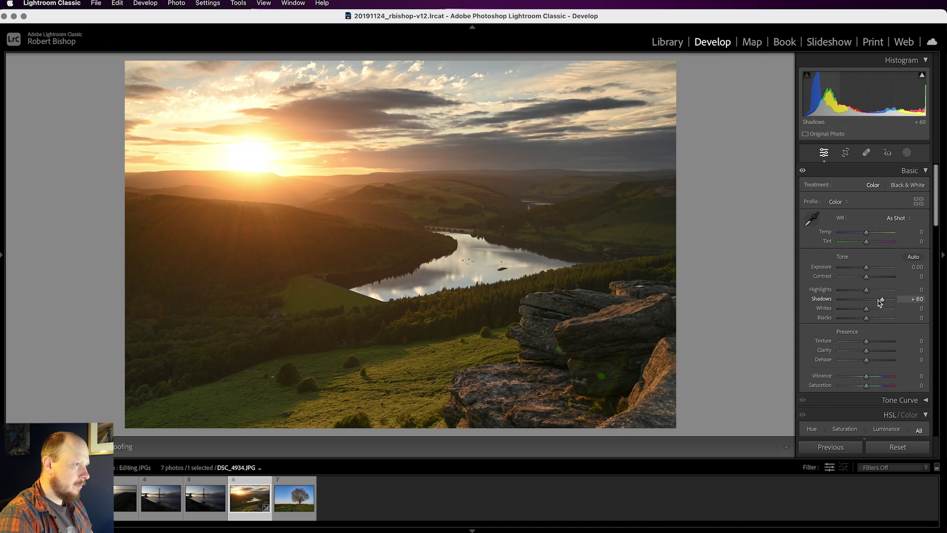
left_click_drag(882, 299, 883, 299)
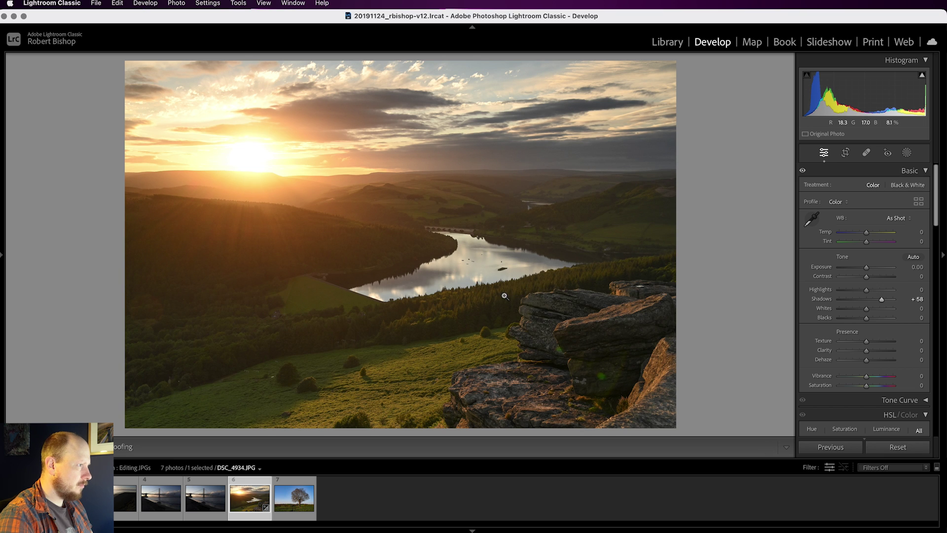
Add Dehaze of +38, checking the lake and bright tree ridge up close.
left_click_drag(539, 298, 583, 303)
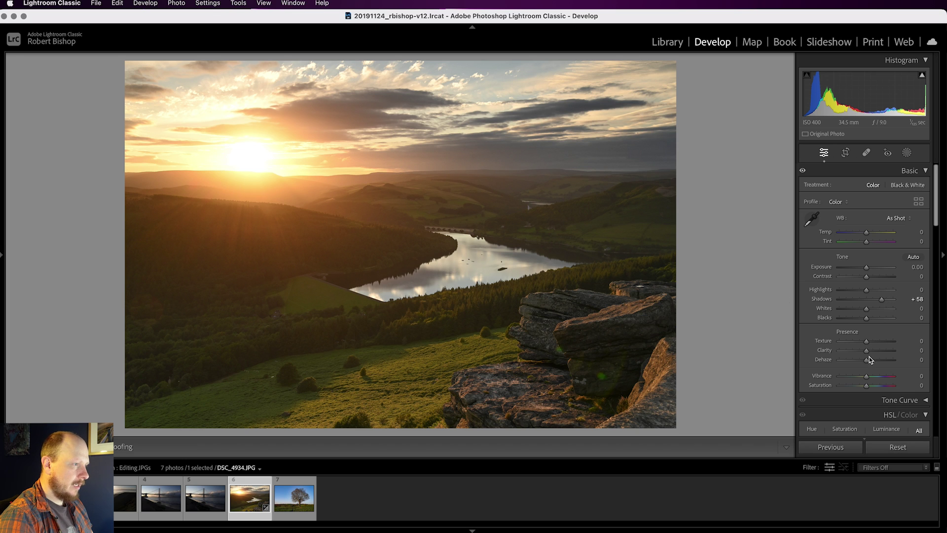
left_click_drag(866, 360, 876, 361)
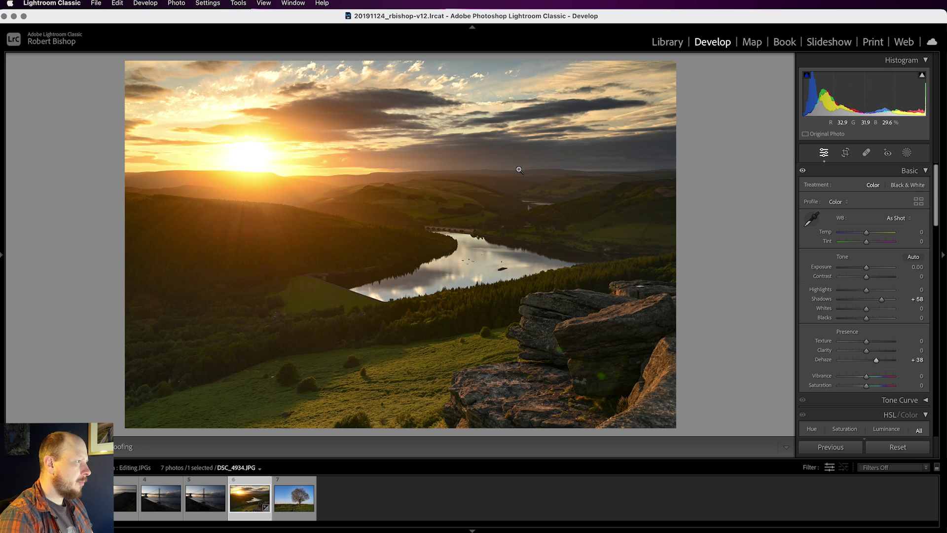
left_click_drag(464, 270, 438, 213)
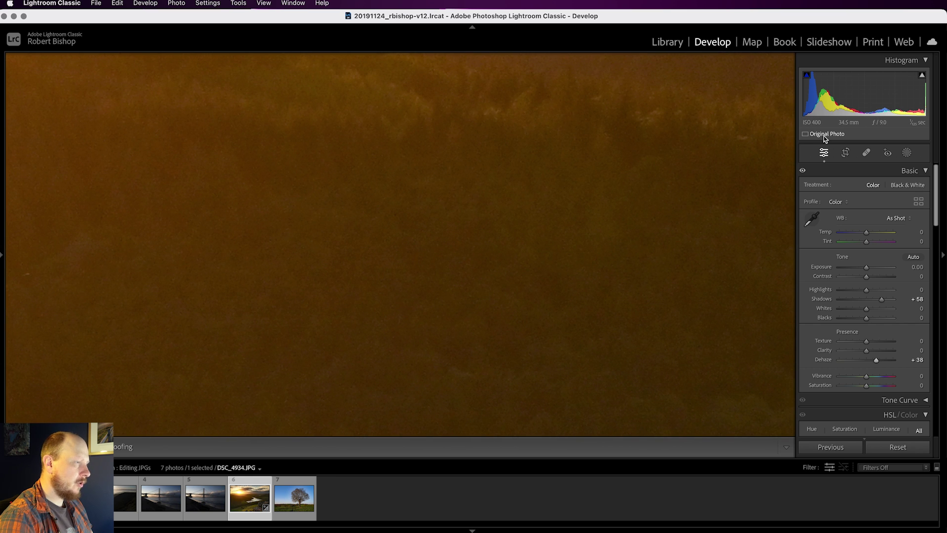
left_click_drag(656, 163, 255, 119)
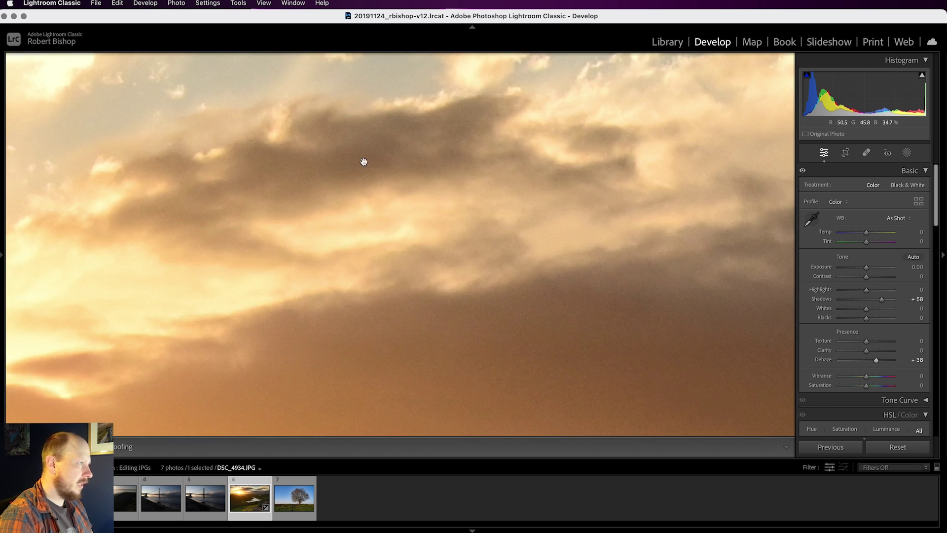
left_click(466, 220)
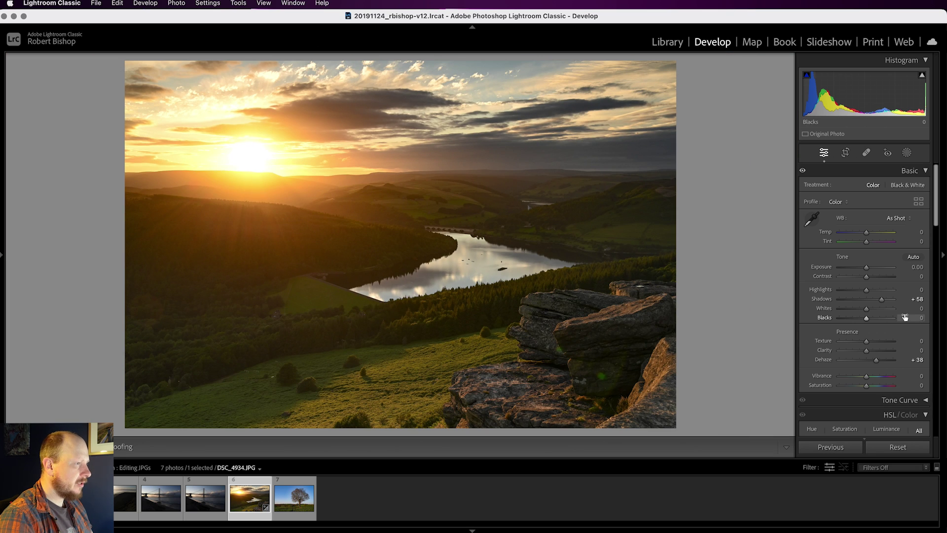
Scroll down to the Detail panel and expand Manual Noise Reduction.
scroll(904, 317, "down", 15)
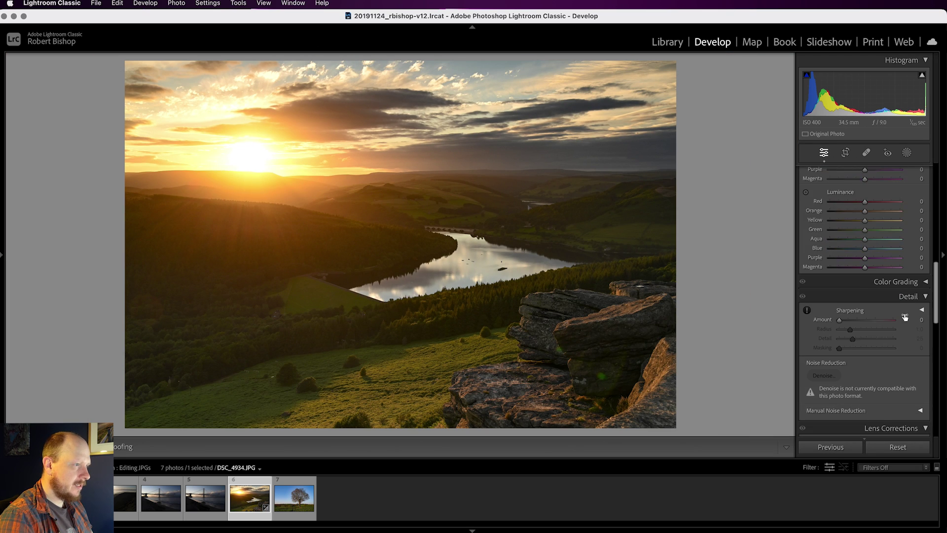
scroll(905, 318, "down", 5)
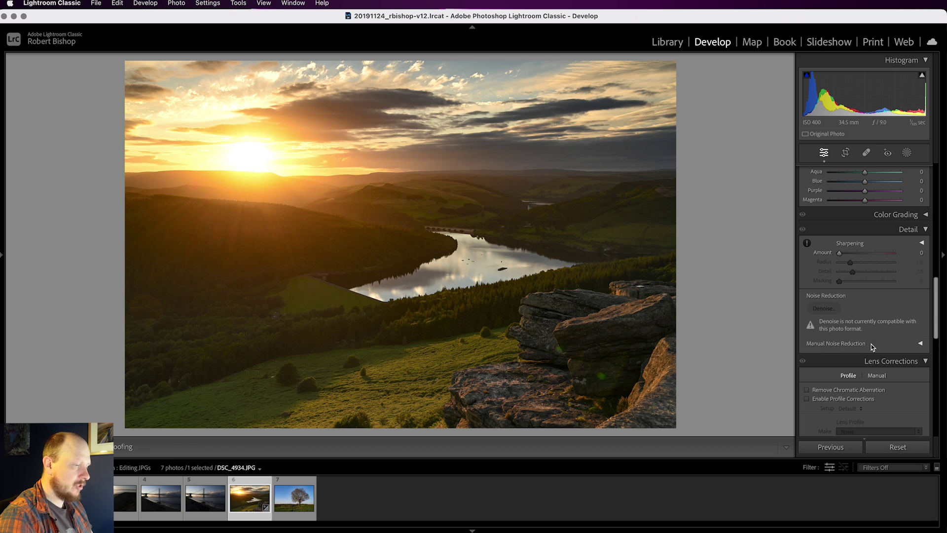
left_click(921, 344)
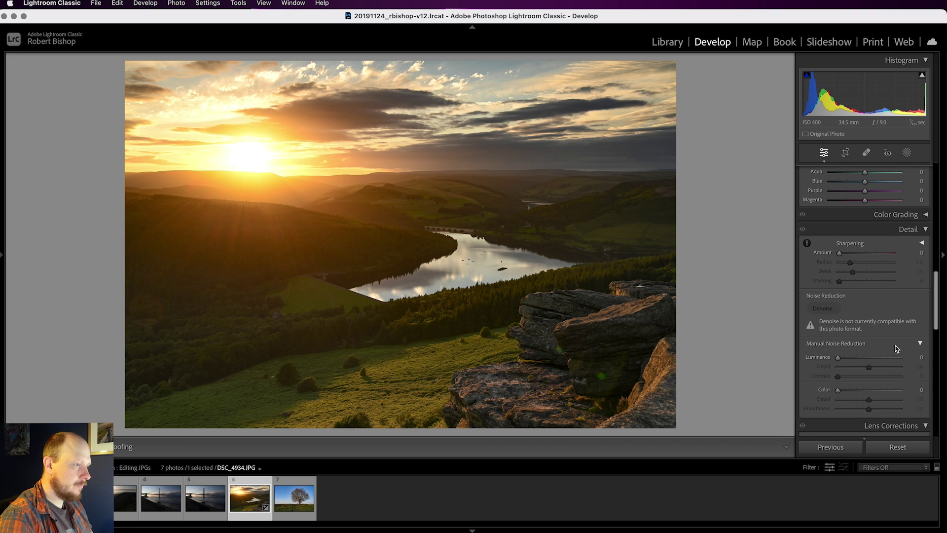
scroll(897, 348, "down", 5)
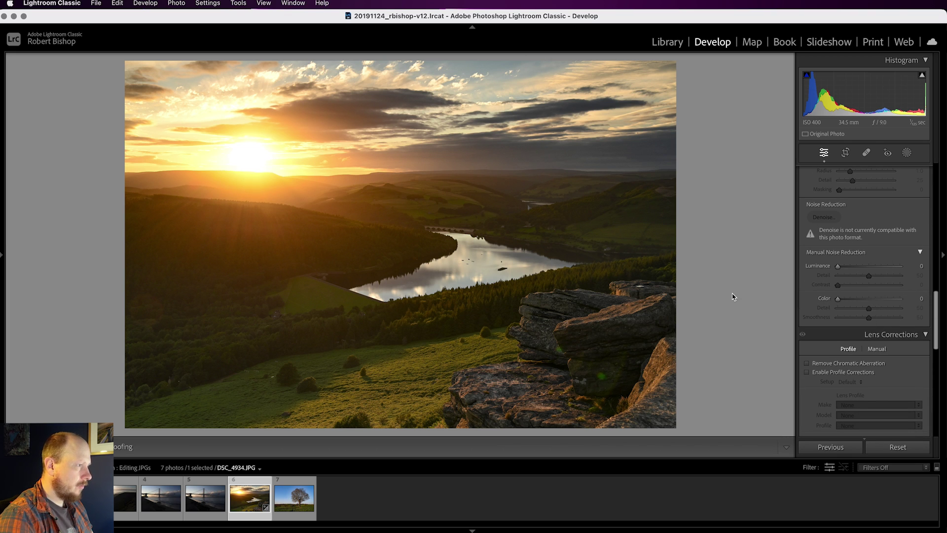
Try strong Color noise reduction on the zoomed lake, then reset it to 0.
left_click(591, 258)
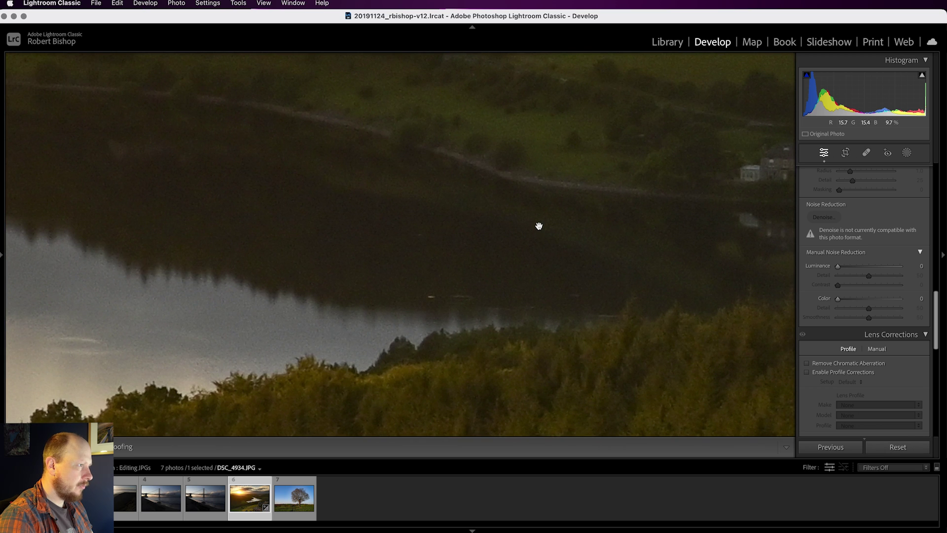
left_click_drag(837, 299, 885, 299)
left_click_drag(748, 283, 661, 273)
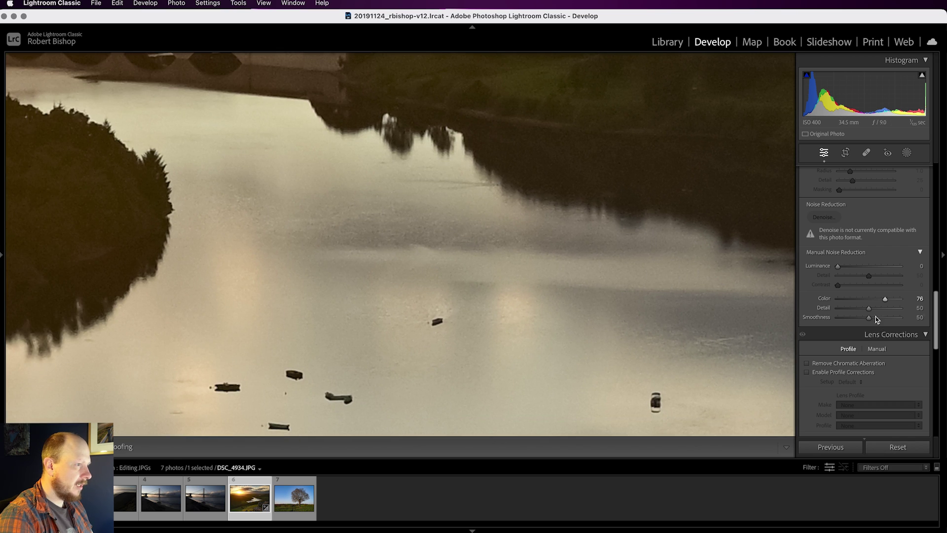
double_click(820, 299)
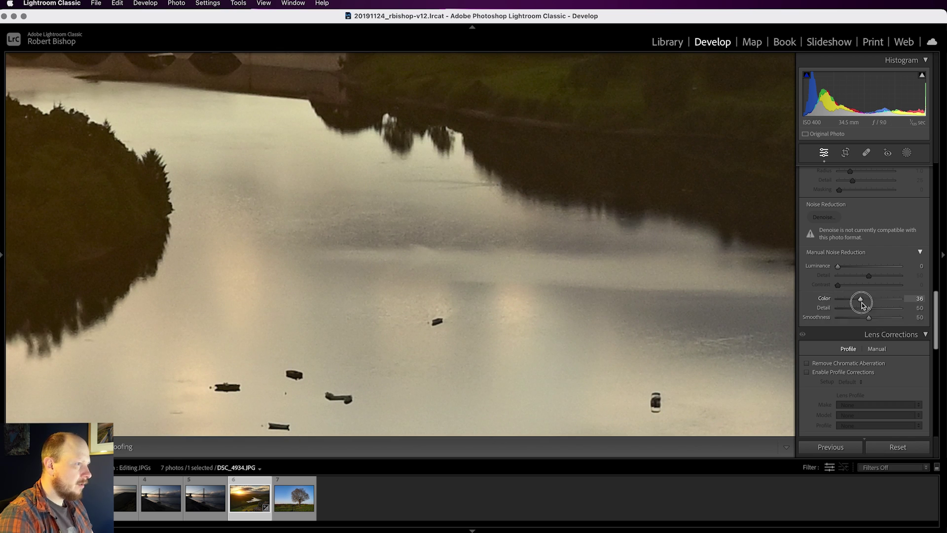
Check the hills at 1:1 with Color noise reduction at 25, then reset it.
left_click_drag(425, 246, 554, 395)
left_click_drag(449, 264, 391, 245)
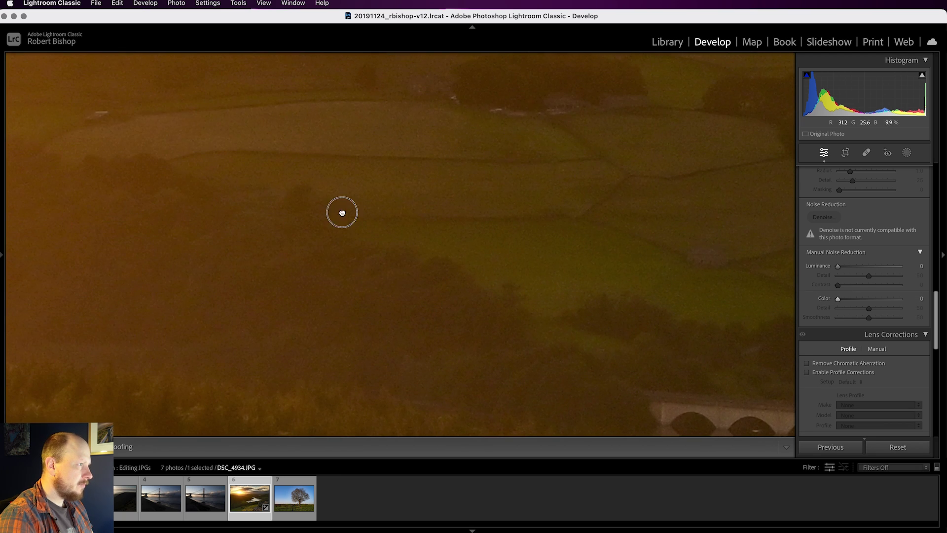
left_click_drag(353, 218, 541, 273)
left_click_drag(296, 281, 744, 364)
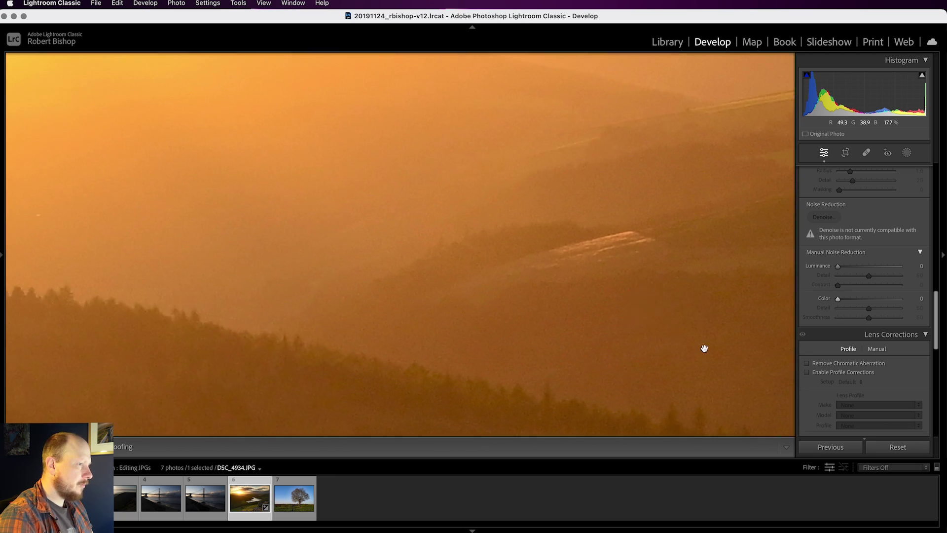
mouse_move(845, 304)
left_mouse_down()
mouse_move(837, 298)
mouse_move(864, 299)
mouse_move(837, 301)
left_mouse_up()
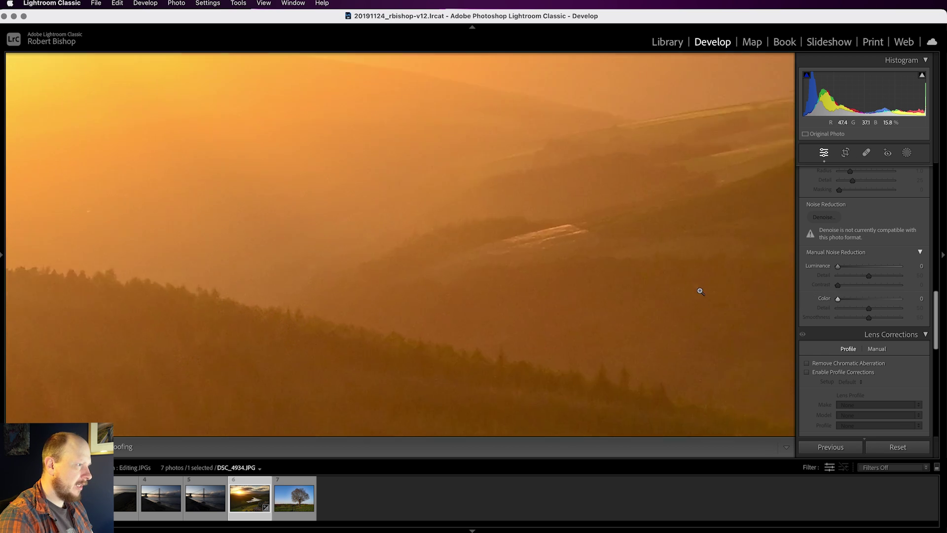
left_click(699, 290)
left_click_drag(438, 175, 407, 271)
Set Luminance noise reduction to 30 while examining the bright clouds.
left_click(407, 271)
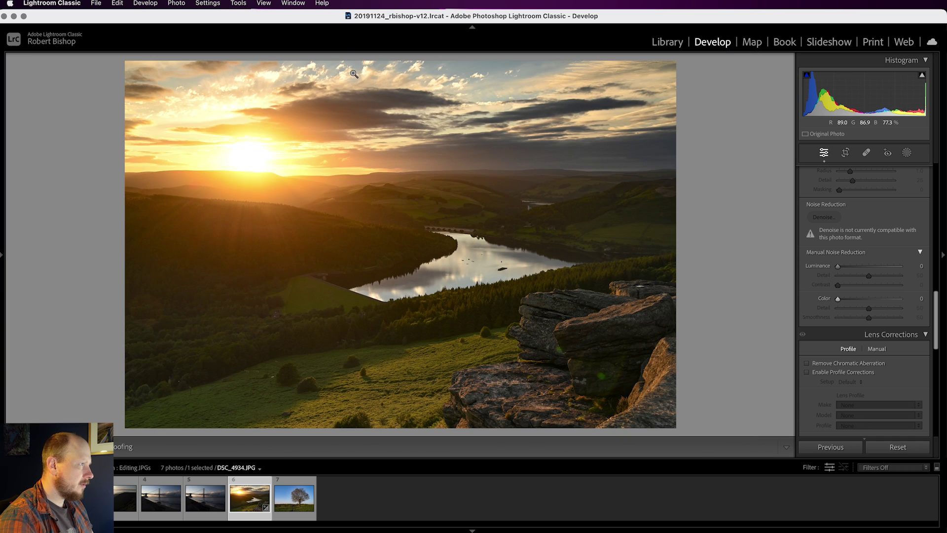
left_click(318, 119)
left_click(318, 119)
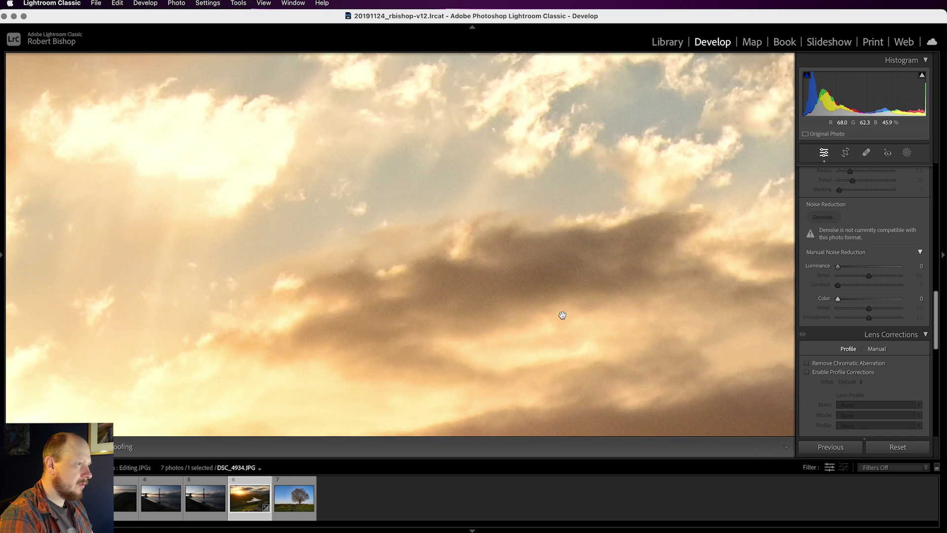
left_click(518, 302)
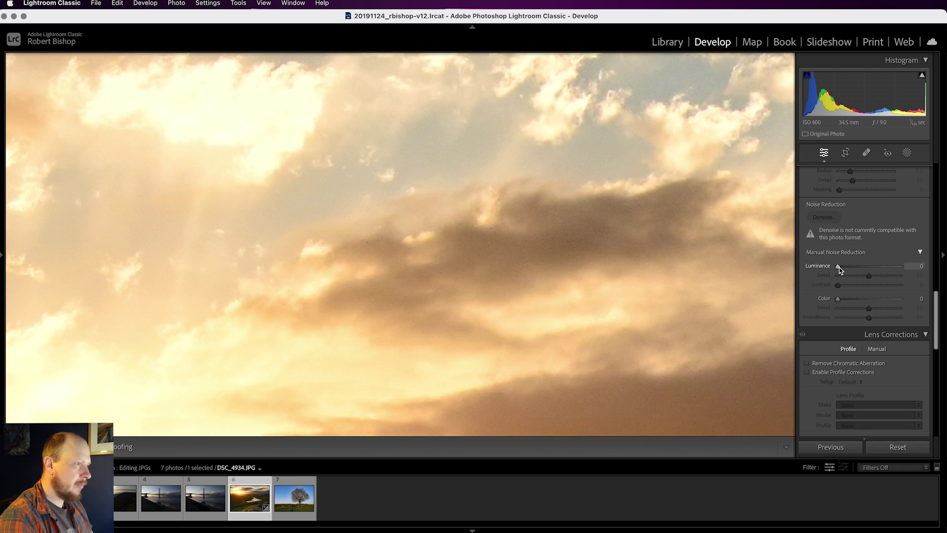
left_click_drag(838, 266, 858, 271)
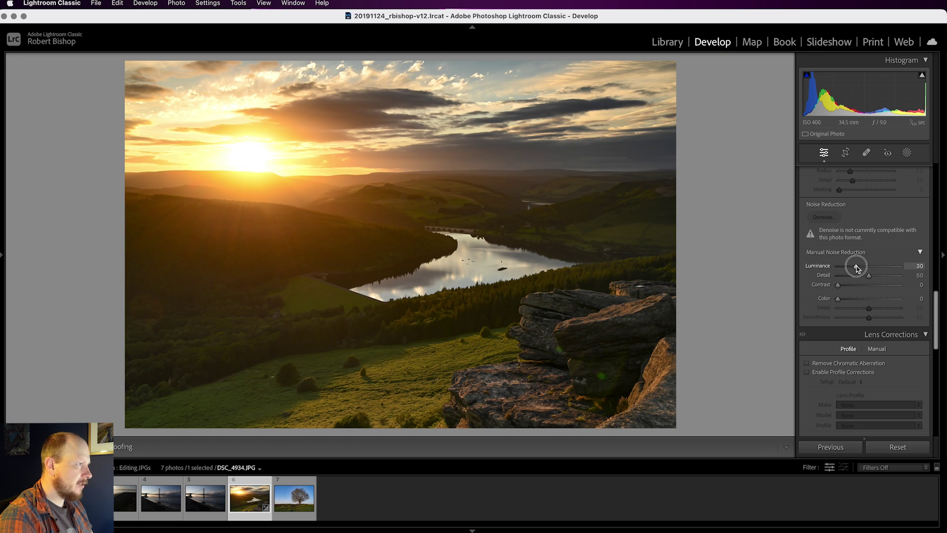
Raise noise reduction Detail to 64, checking the rock layers up close.
left_click(549, 309)
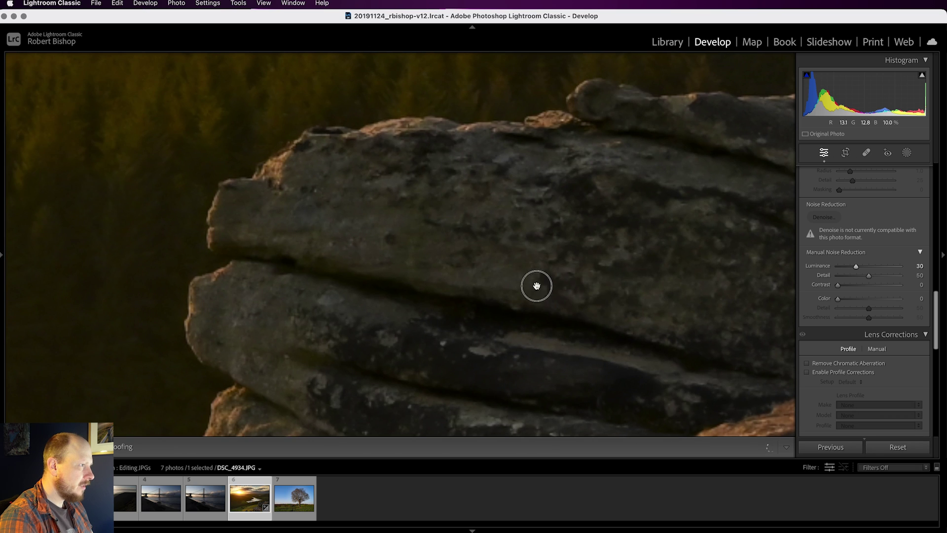
left_click_drag(531, 270, 567, 226)
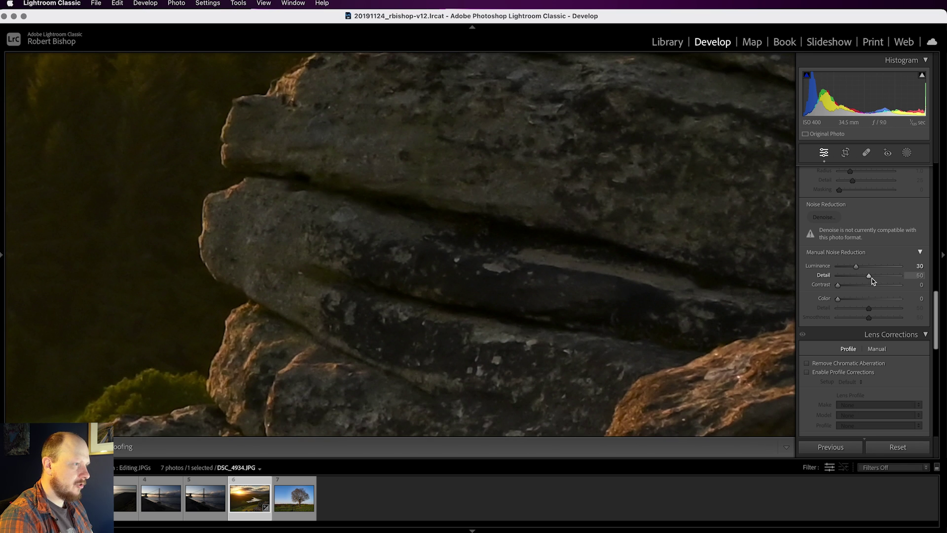
left_click_drag(872, 280, 882, 279)
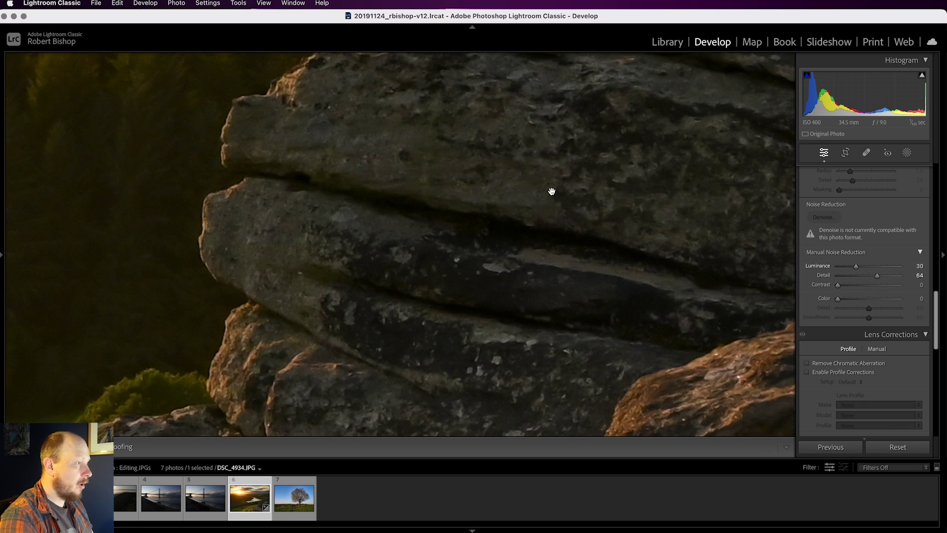
left_click(495, 179)
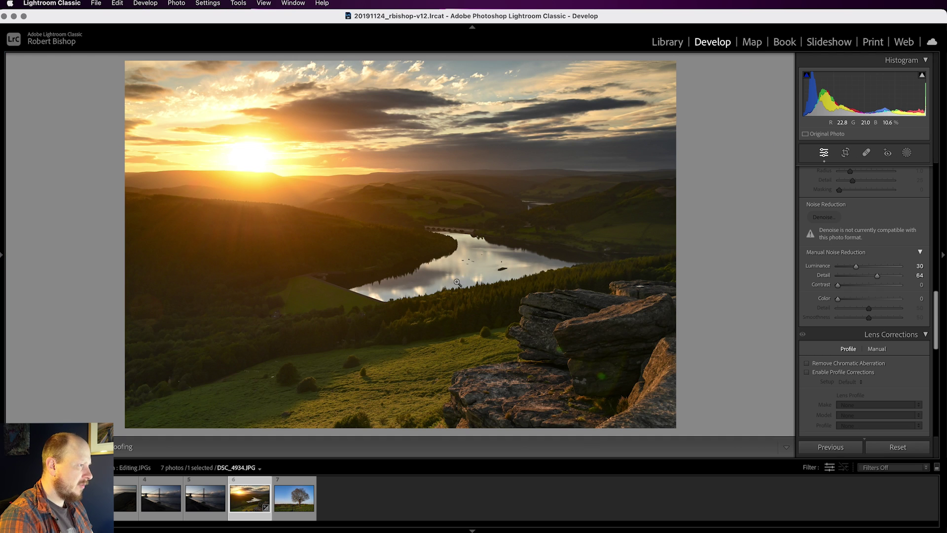
Compare before and after views of the zoomed sky, then fit the photo.
left_click_drag(349, 110, 531, 179)
key("backslash")
left_click(532, 179)
left_click_drag(291, 89, 459, 301)
left_click_drag(444, 236, 389, 258)
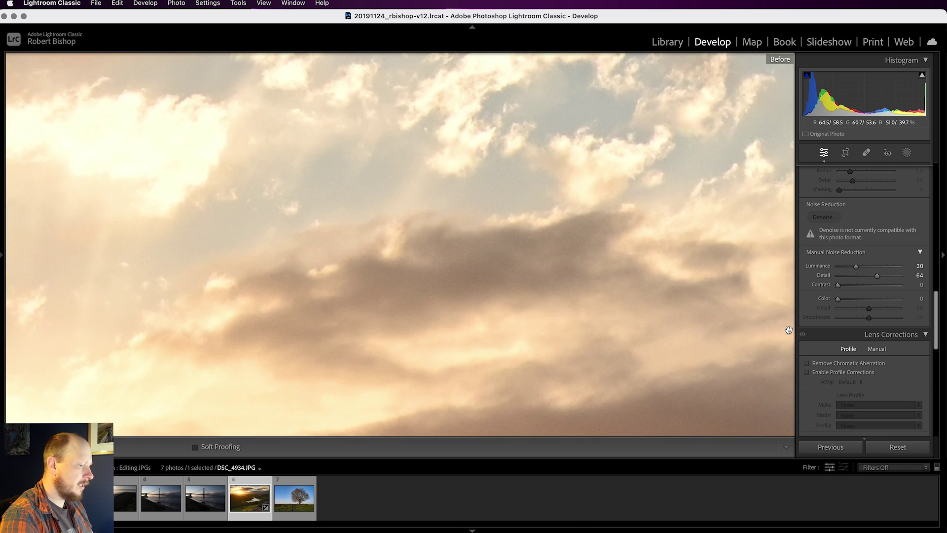
key("backslash")
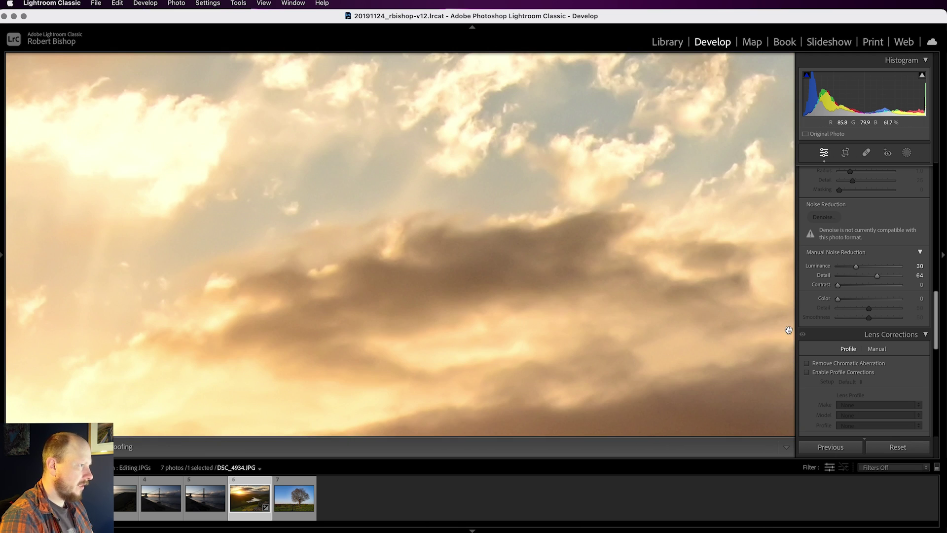
key("backslash")
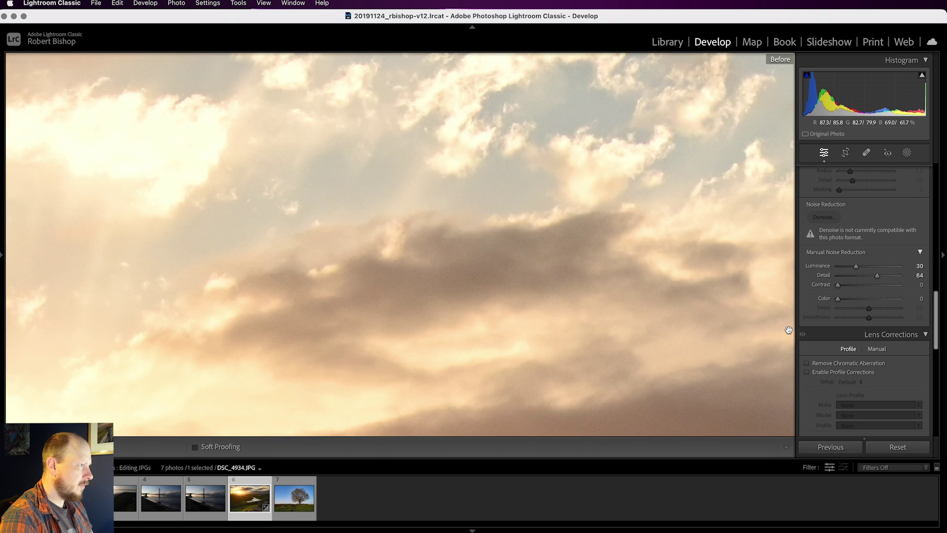
key("backslash")
key("backslash")
key("backslash")
left_click(595, 298)
Open DSC_4934.JPG in Photoshop with Cmd+E, zoom around the sun, and pick the Move tool.
key("super+e")
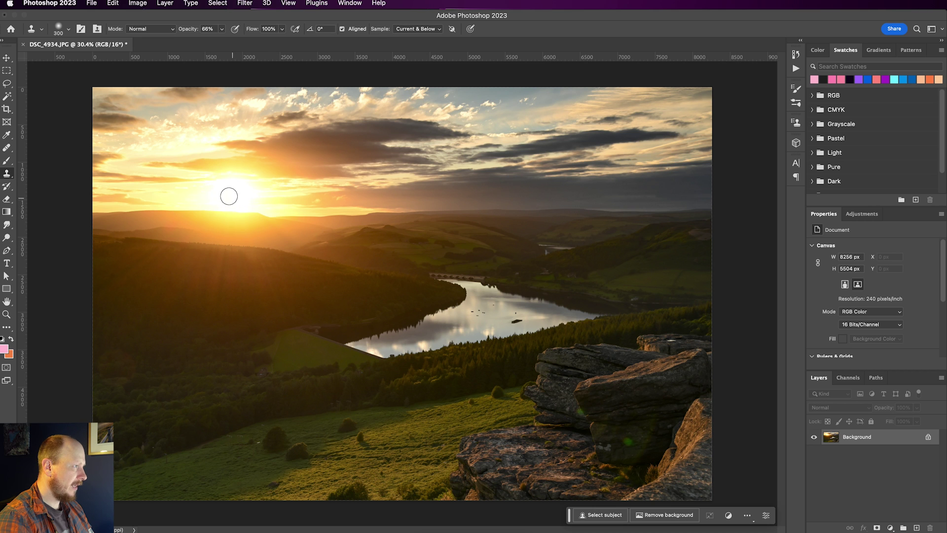
scroll(218, 205, "up", 5)
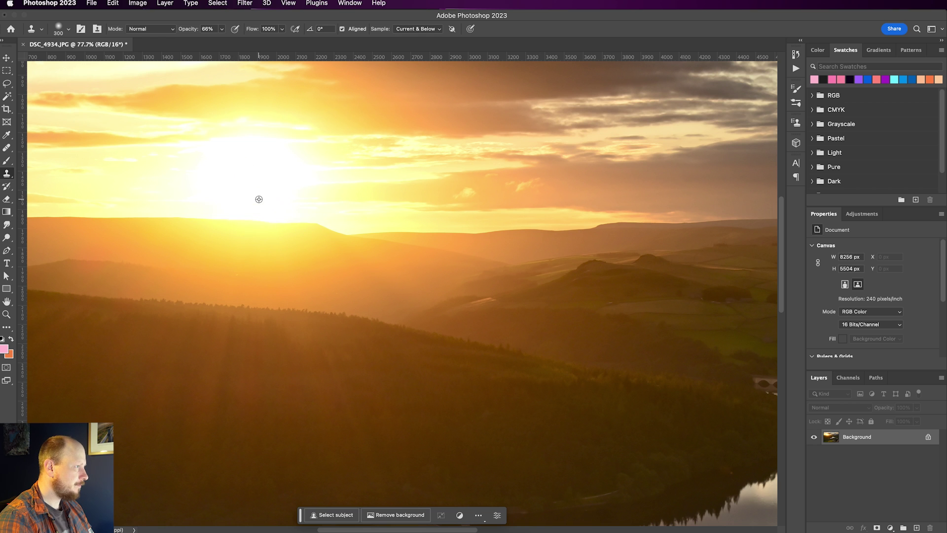
scroll(259, 198, "down", 5)
scroll(258, 199, "up", 2)
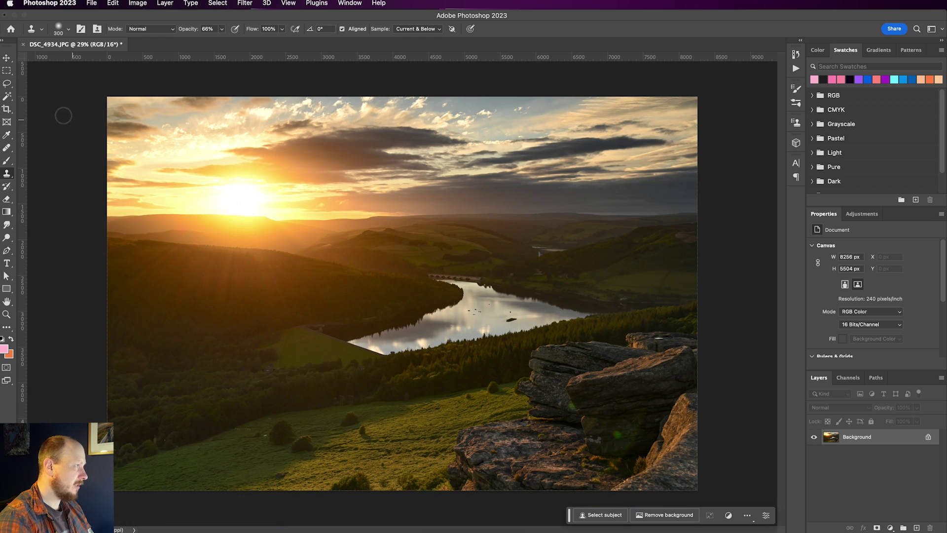
left_click(7, 58)
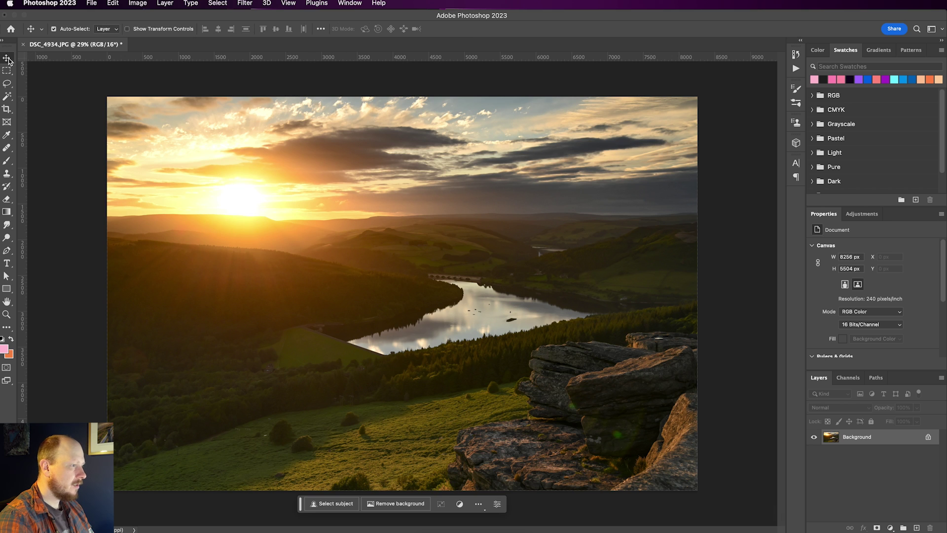
Add an empty Layer 1 and set up the Clone Stamp with a 600 px brush.
left_click(917, 528)
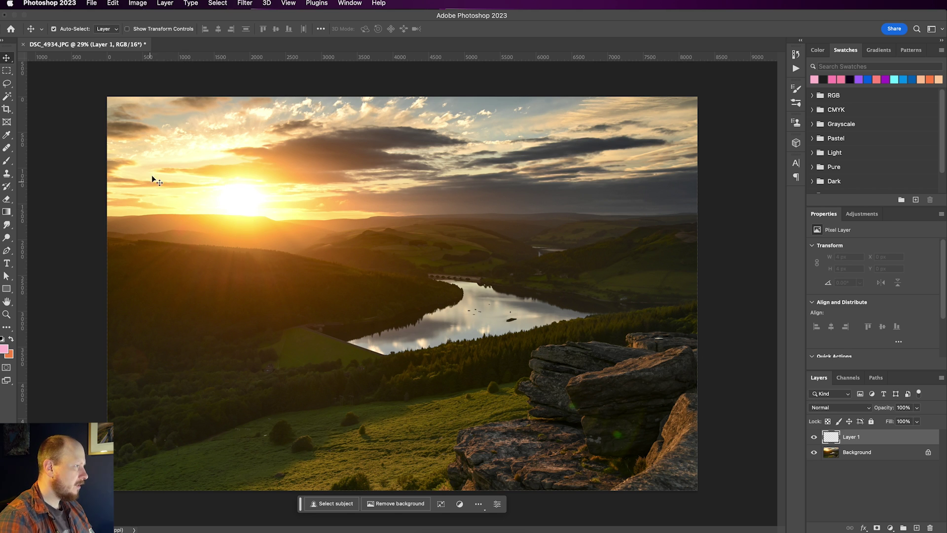
left_click(7, 174)
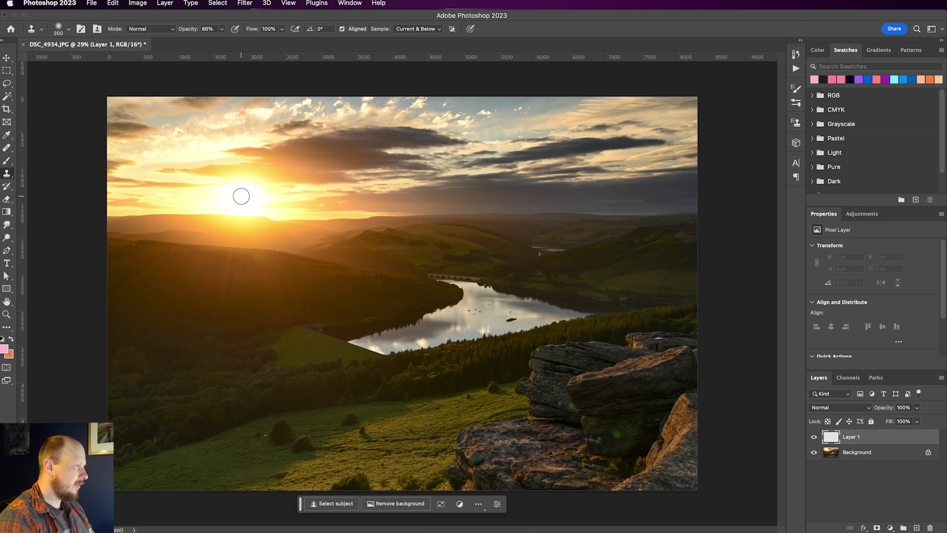
scroll(222, 204, "up", 5)
scroll(222, 203, "down", 4)
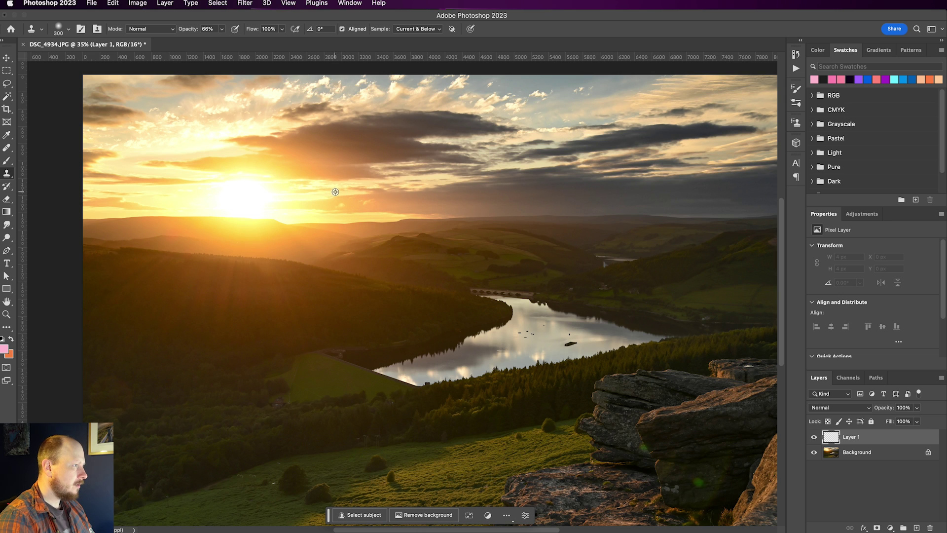
key("bracketright")
key("bracketright")
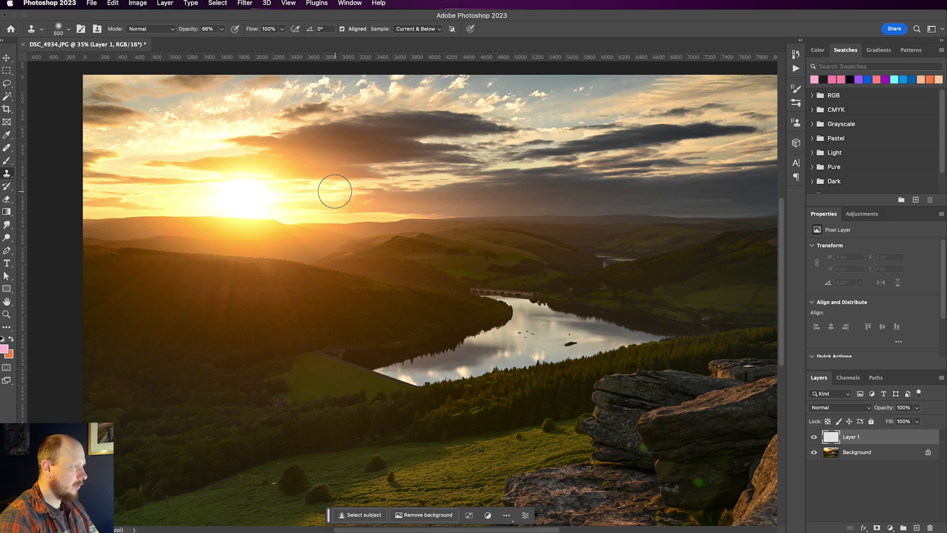
key("bracketleft")
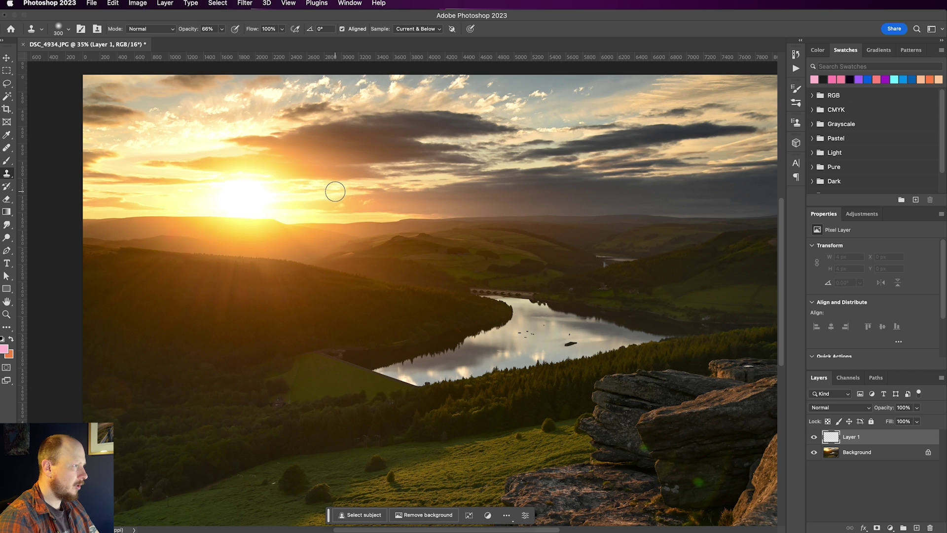
key("bracketright")
key("bracketright")
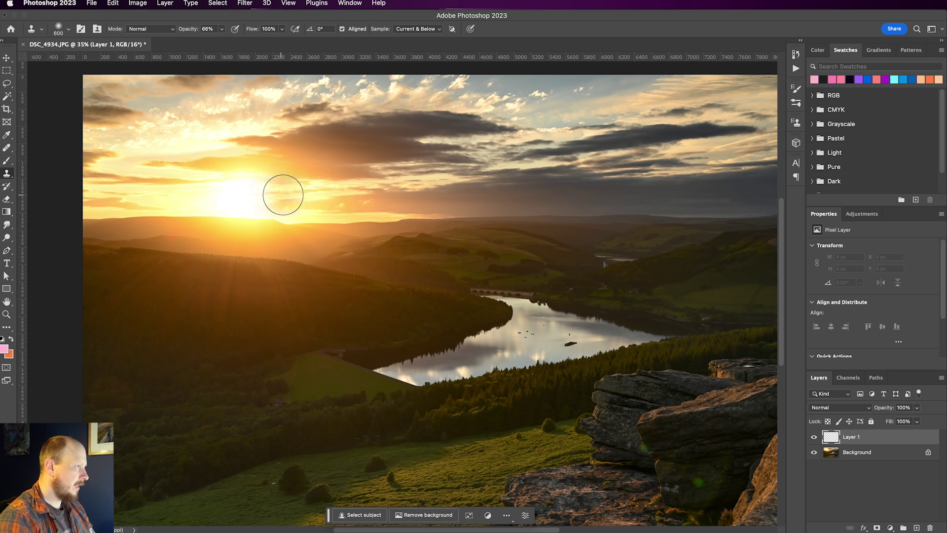
Paint sampled sky over the sun and its glow on Layer 1.
mouse_move(282, 195)
left_mouse_down()
mouse_move(252, 197)
mouse_move(263, 196)
left_mouse_up()
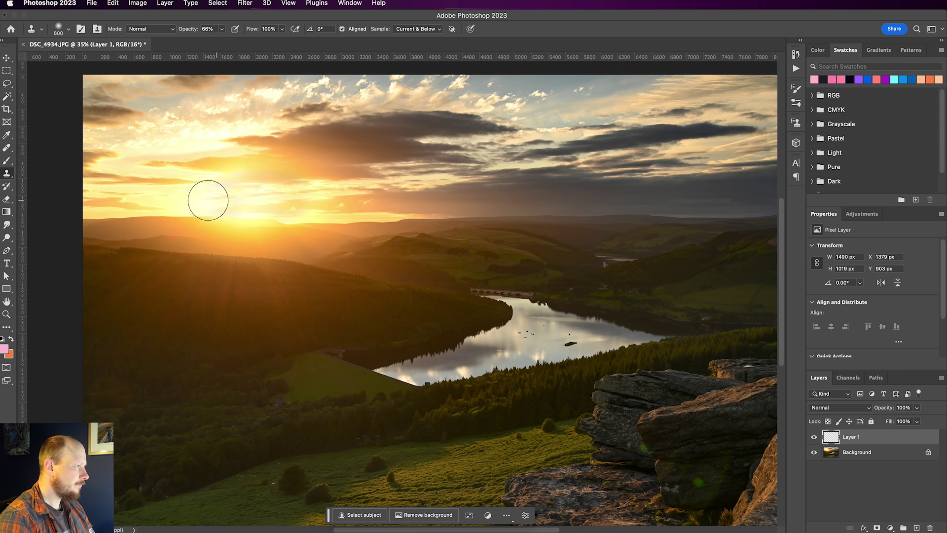
left_click(140, 195, "alt")
mouse_move(186, 196)
left_mouse_down()
mouse_move(240, 198)
mouse_move(309, 232)
left_mouse_up()
left_click(199, 200, "alt")
left_click_drag(232, 200, 343, 236)
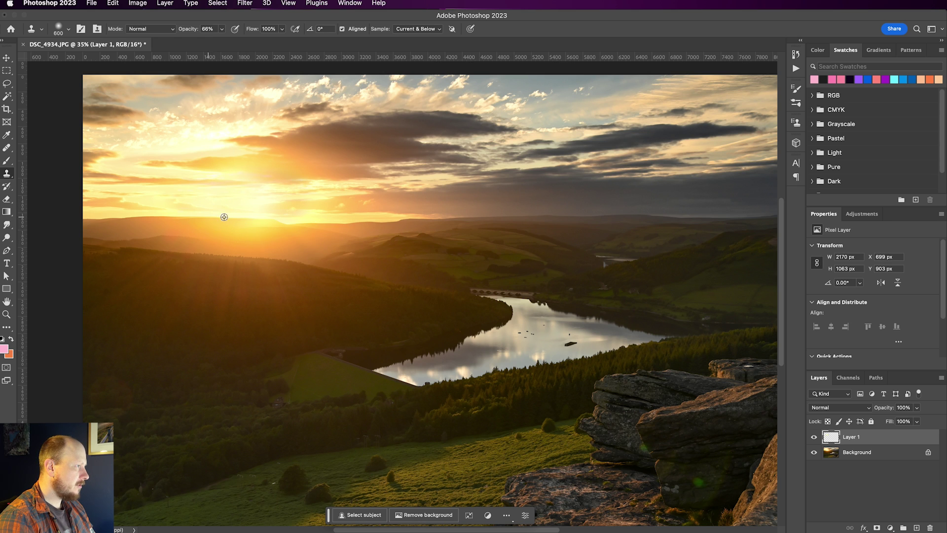
mouse_move(239, 215)
left_mouse_down()
mouse_move(363, 241)
mouse_move(260, 203)
mouse_move(317, 224)
mouse_move(286, 231)
left_mouse_up()
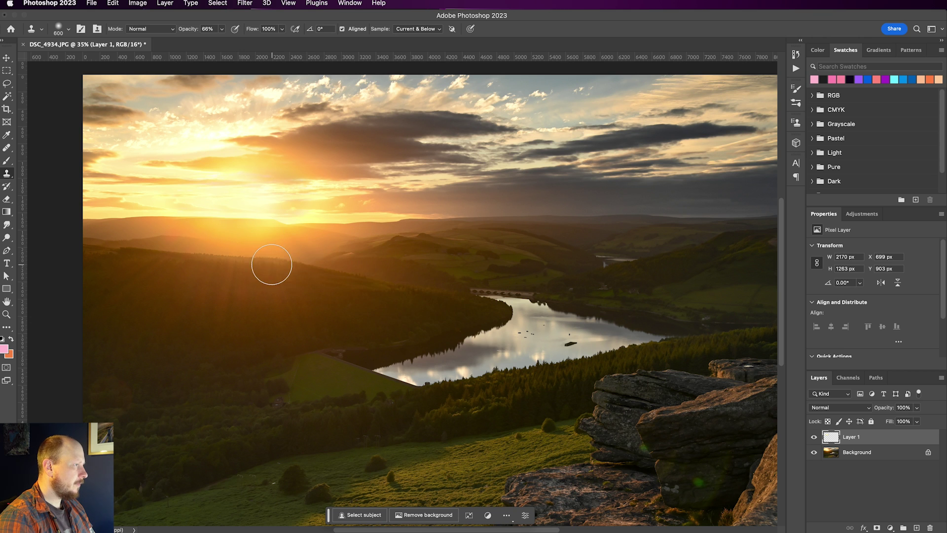
scroll(272, 265, "down", 3)
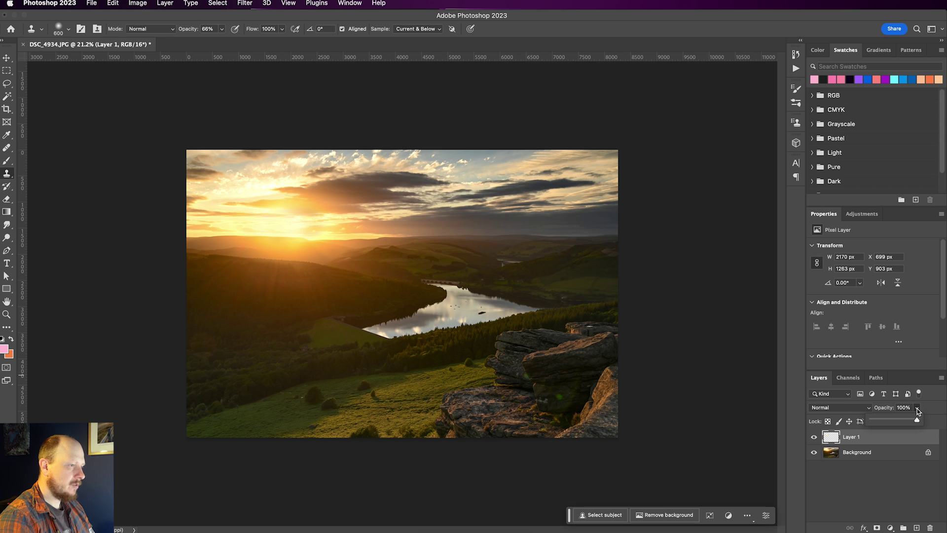
Set Layer 1 opacity to 65% and toggle its visibility to compare.
left_click(917, 409)
left_click_drag(917, 421, 895, 420)
scroll(268, 215, "up", 6)
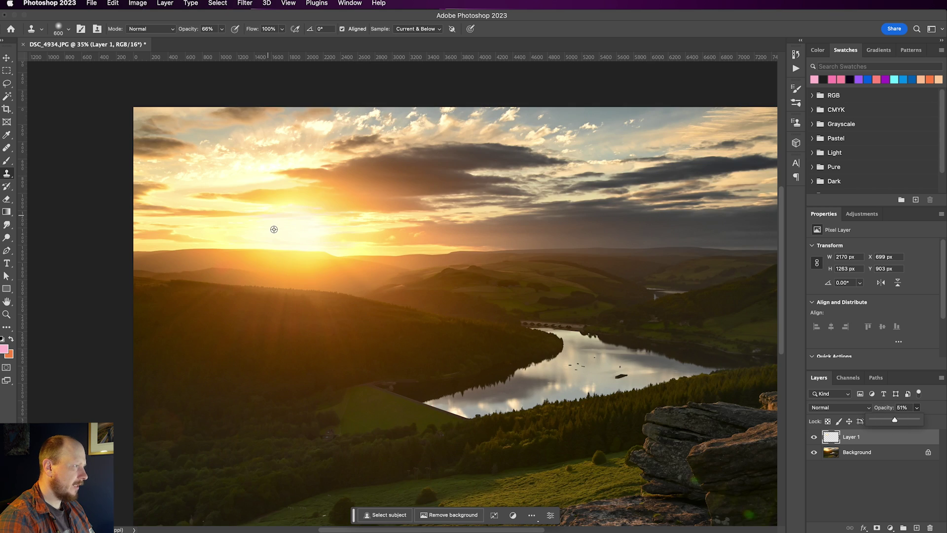
left_click_drag(897, 424, 902, 422)
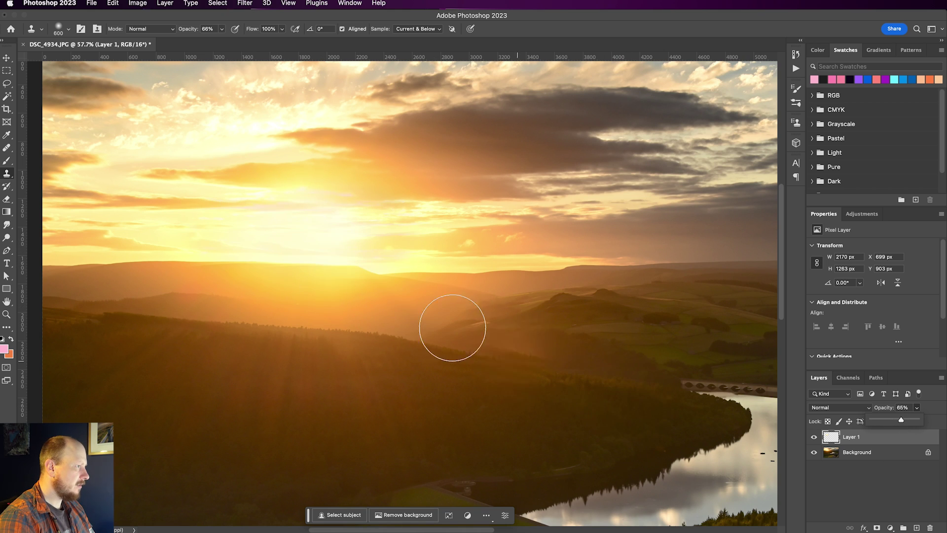
left_click(858, 469)
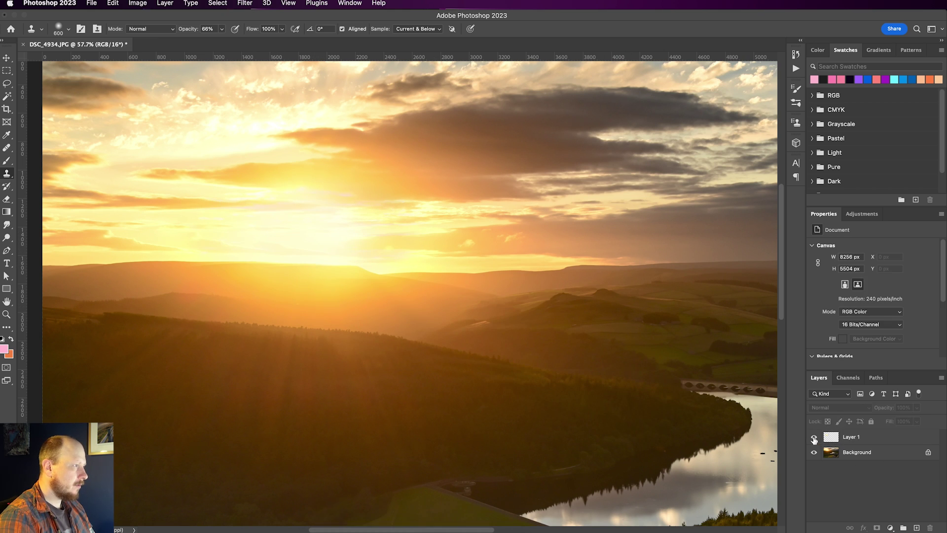
left_click(815, 438)
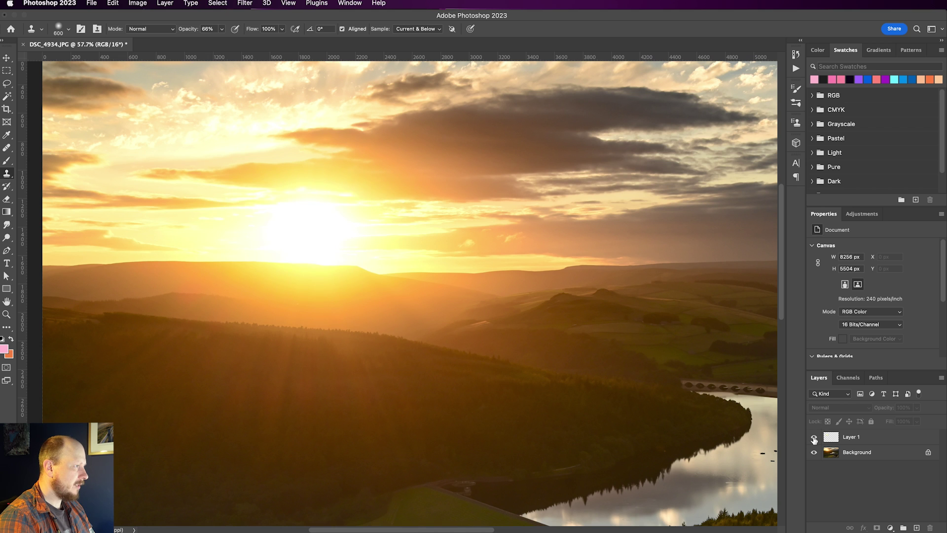
left_click(814, 438)
Save the image back to Lightroom as DSC_4934-Edit-2.tif.
scroll(555, 349, "down", 3)
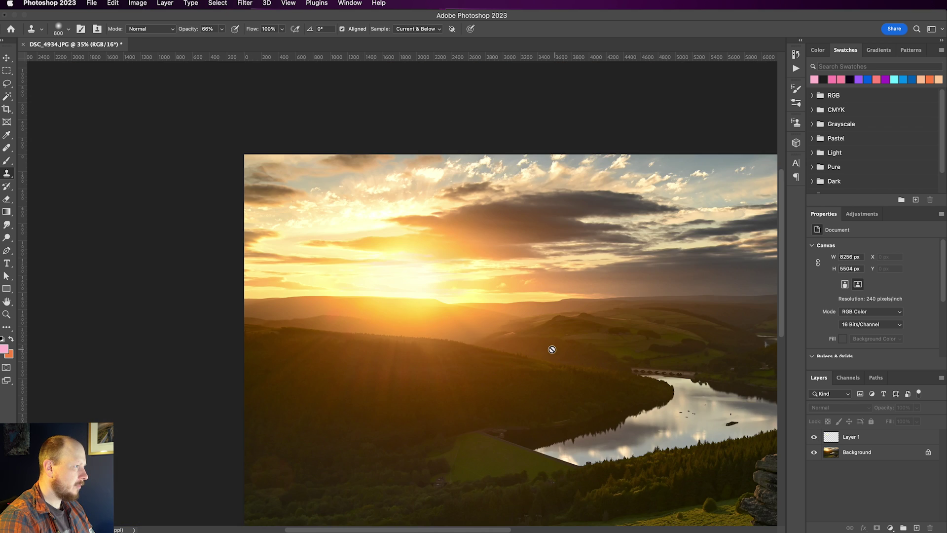
scroll(447, 339, "down", 2)
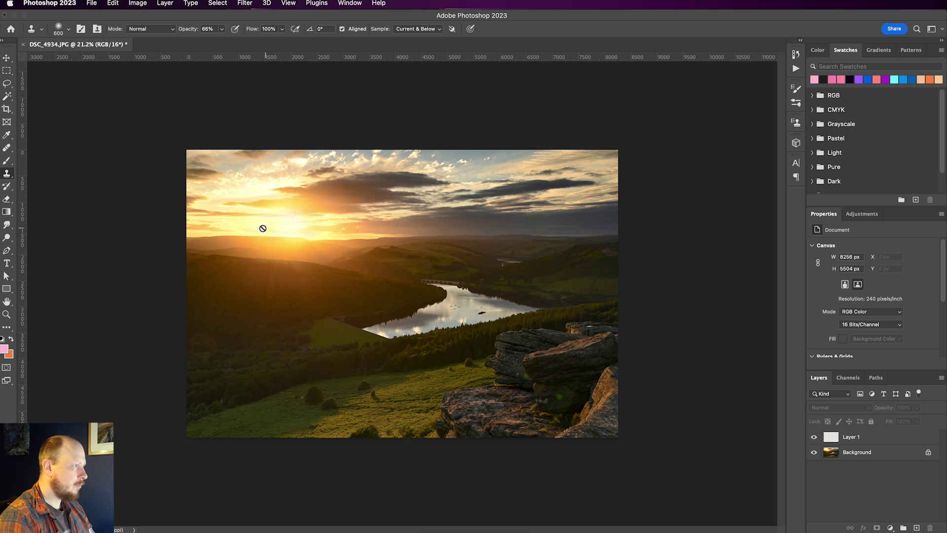
key("super+s")
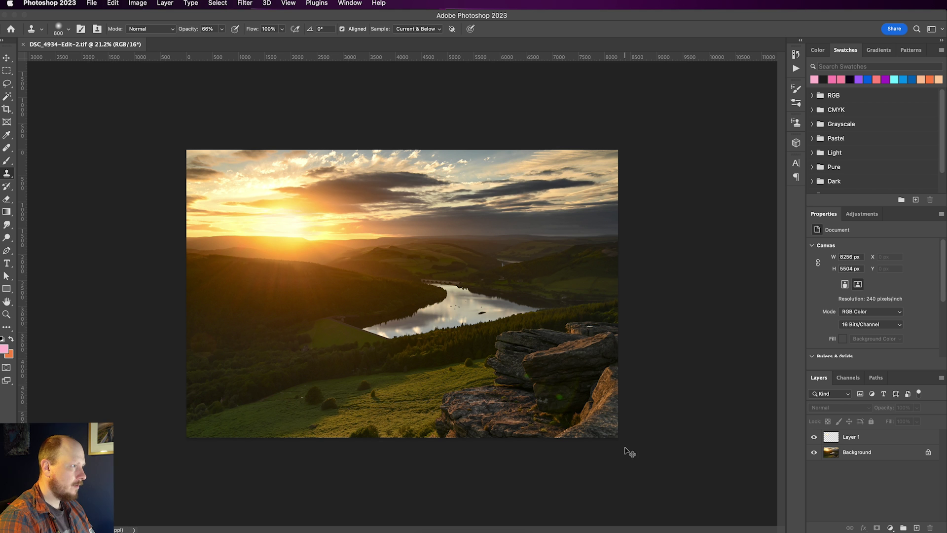
Close the Photoshop document and review the edited copy's Develop panels in Lightroom.
key("super+w")
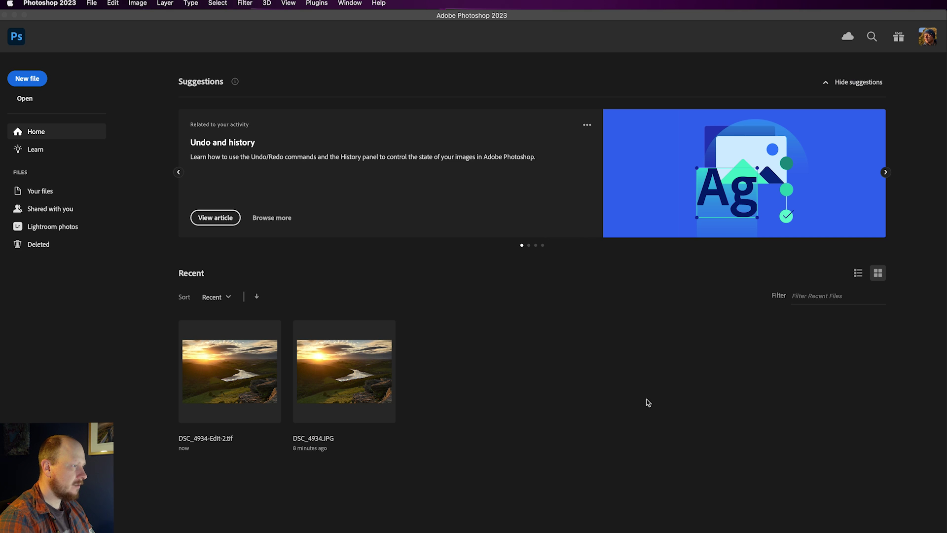
key("super+Tab")
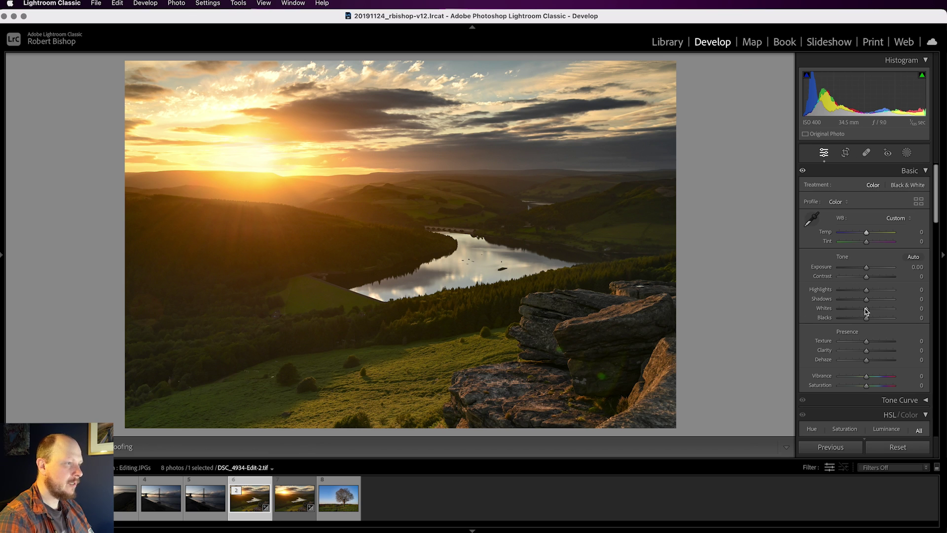
scroll(868, 312, "down", 8)
scroll(875, 312, "down", 1)
scroll(898, 217, "up", 1)
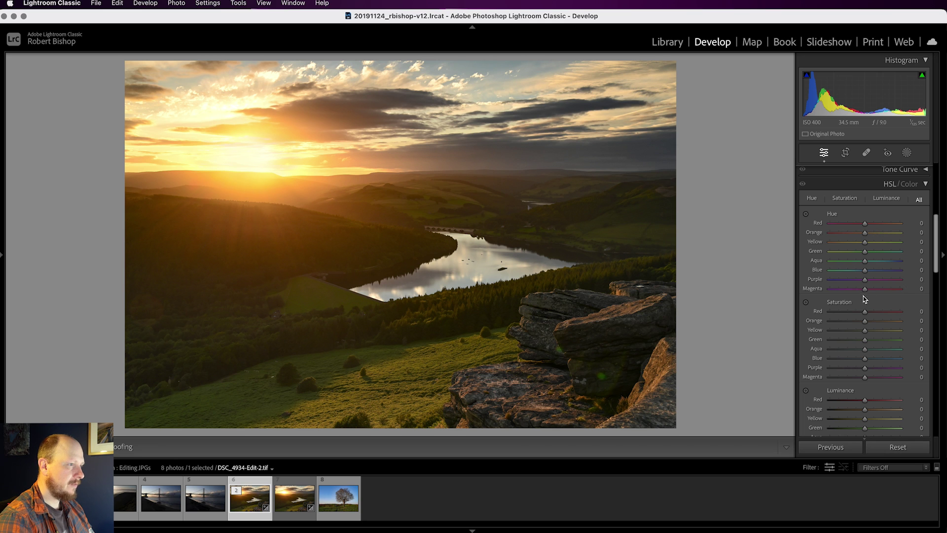
Try Blue hue values of +20, +75 and -63 while inspecting the sky.
mouse_move(867, 275)
left_mouse_down()
mouse_move(888, 270)
mouse_move(863, 271)
mouse_move(871, 271)
left_mouse_up()
left_click(563, 113)
left_click_drag(508, 78, 654, 229)
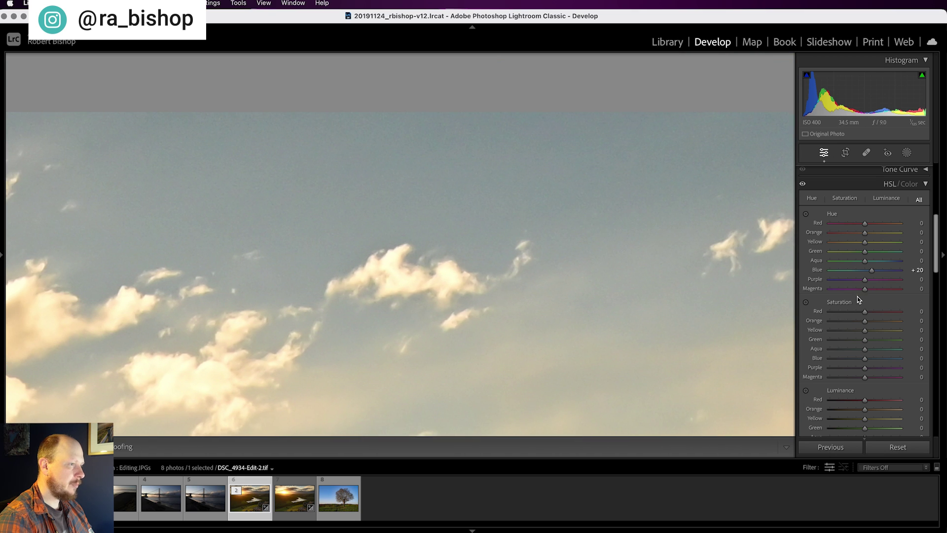
mouse_move(871, 271)
left_mouse_down()
mouse_move(901, 271)
mouse_move(886, 275)
left_mouse_up()
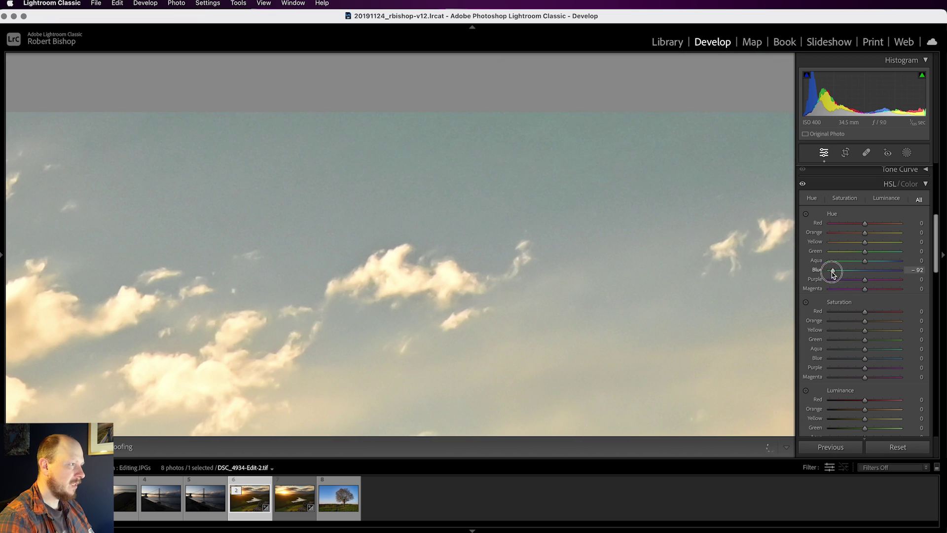
left_click_drag(830, 272, 867, 274)
left_click(660, 258)
key("super+1")
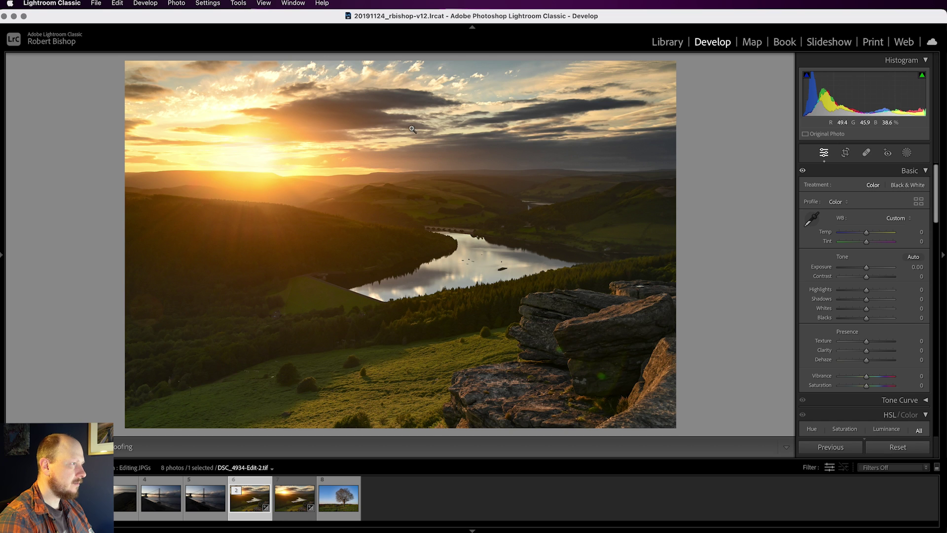
scroll(854, 338, "down", 5)
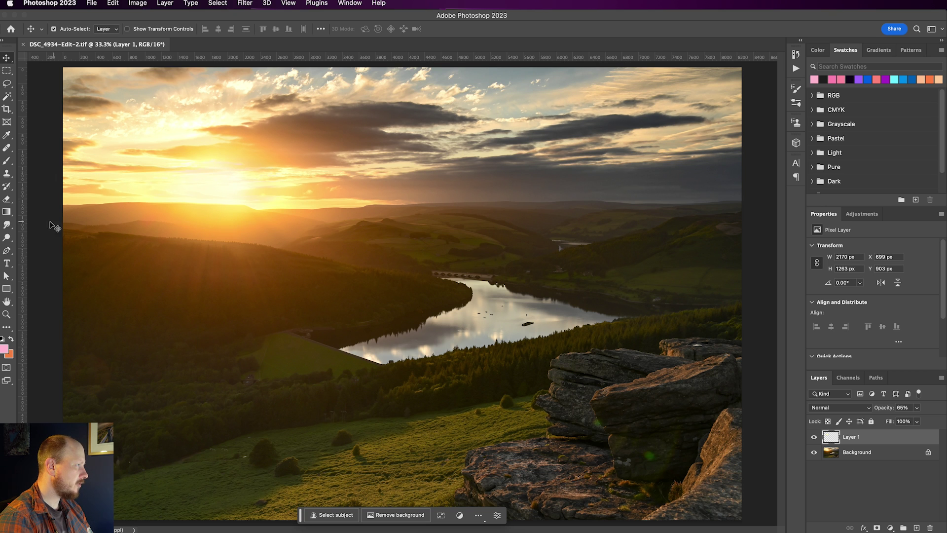
With the Gradient tool active, sample the sunlit sky's yellow as the foreground colour.
left_click(7, 213)
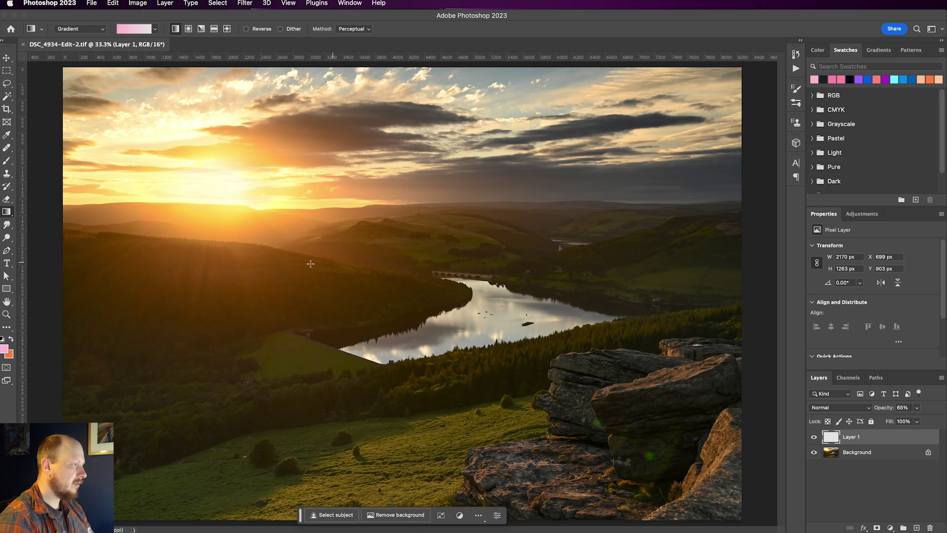
left_click(5, 350)
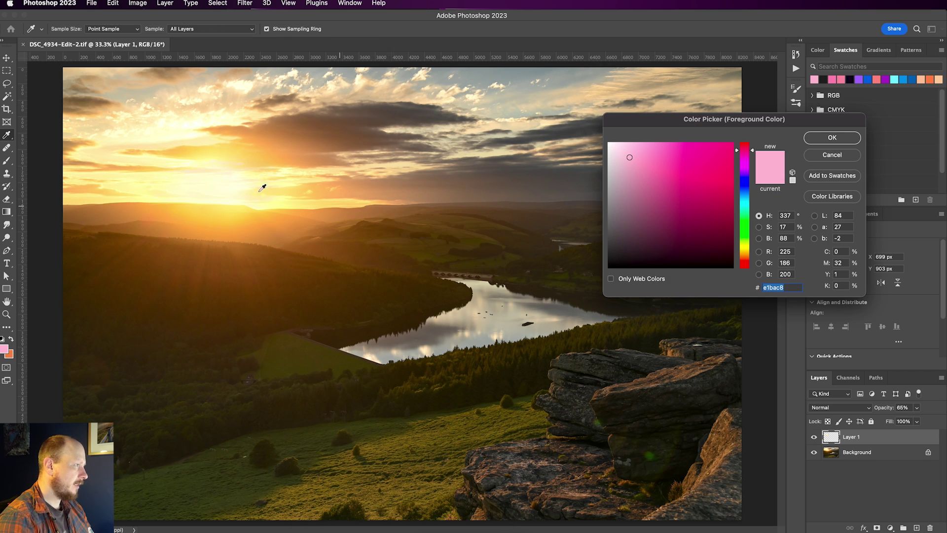
left_click(214, 151)
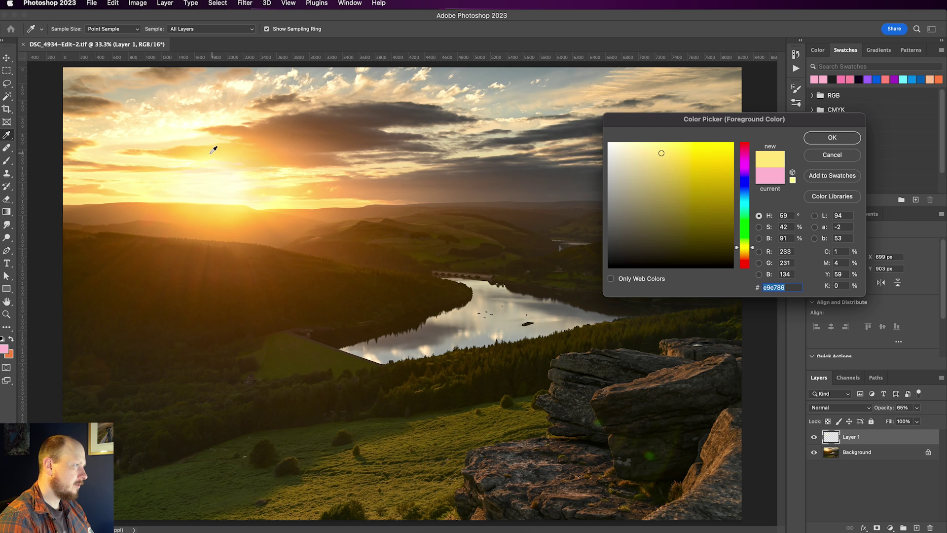
left_click(209, 149)
left_click(203, 154)
left_click(203, 154)
left_click(213, 154)
left_click(212, 144)
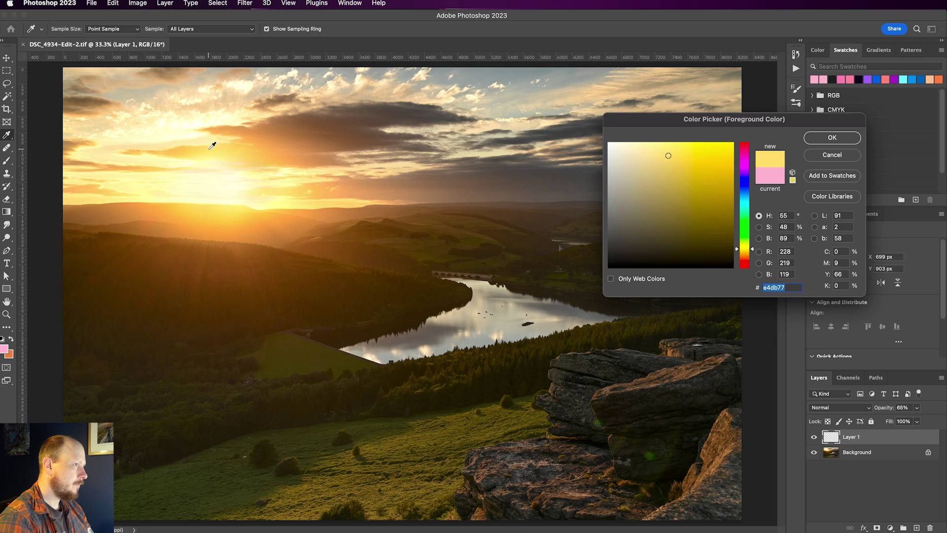
Refine the foreground to a richer, warmer yellow e9c625 and confirm it.
left_click(718, 152)
mouse_move(718, 151)
left_mouse_down()
mouse_move(702, 148)
mouse_move(704, 157)
left_mouse_up()
left_click(739, 252)
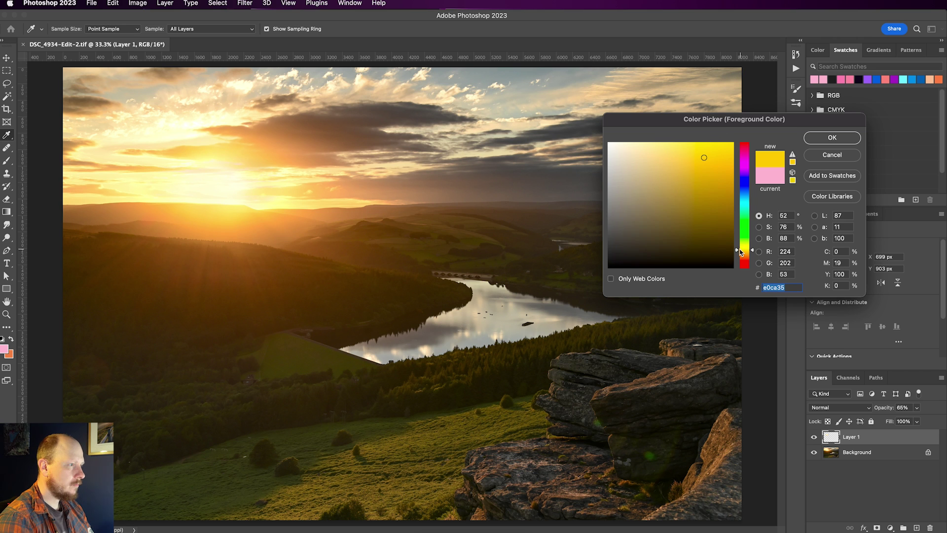
left_click(739, 252)
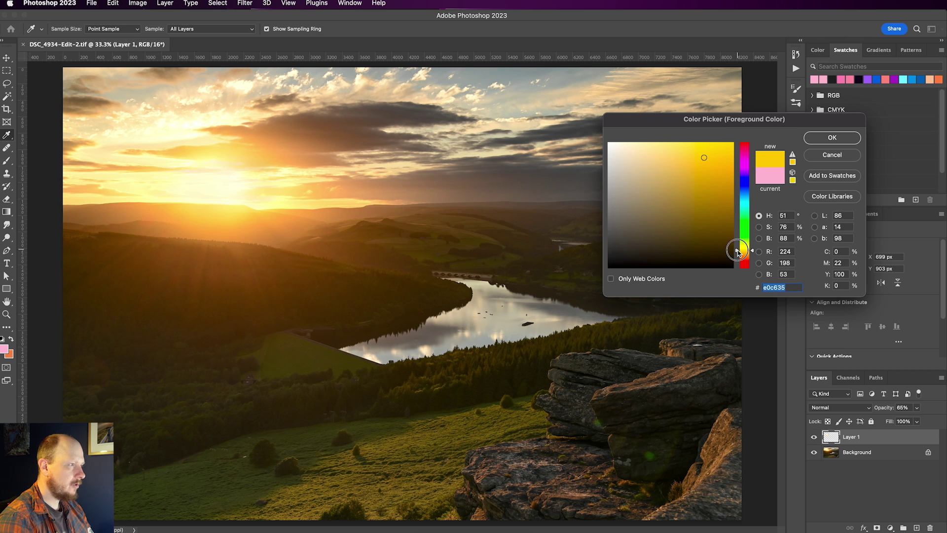
left_click_drag(738, 252, 739, 253)
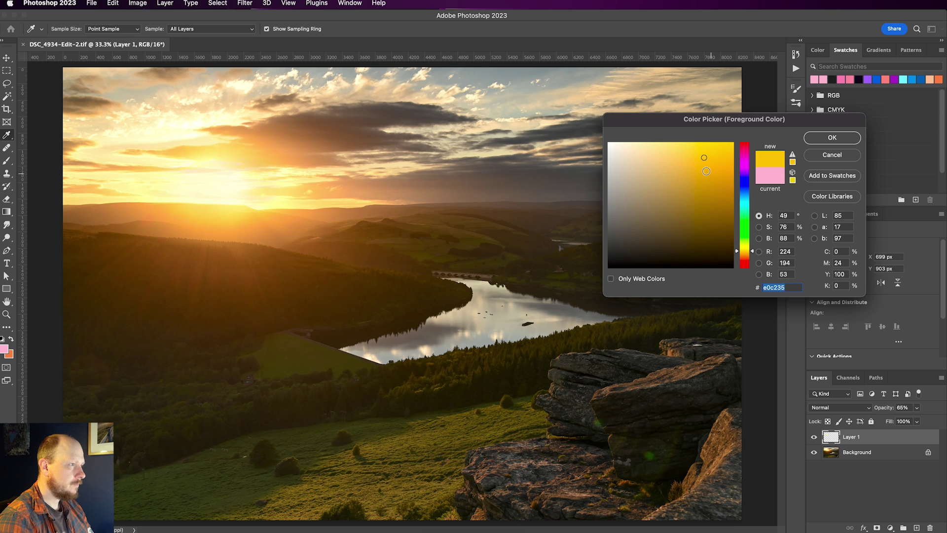
left_click_drag(704, 157, 713, 153)
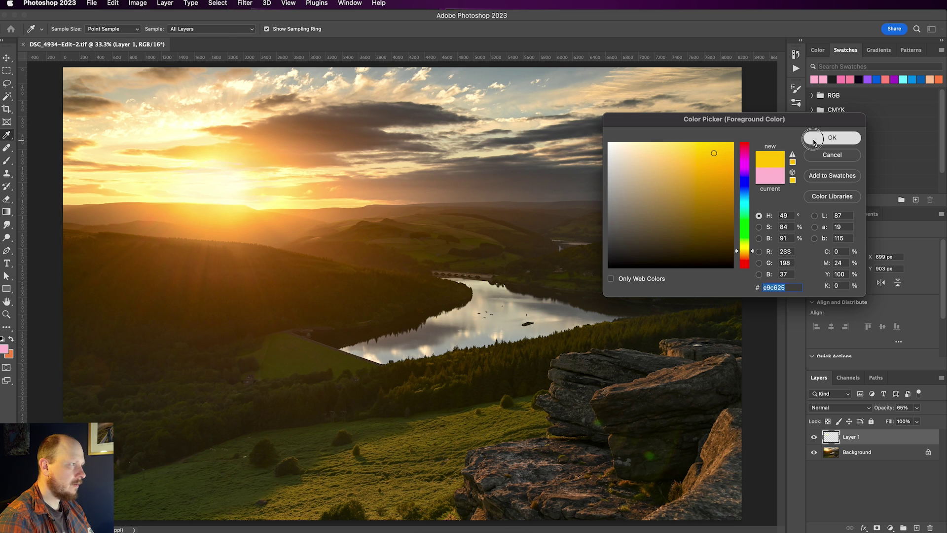
left_click(825, 138)
key("g")
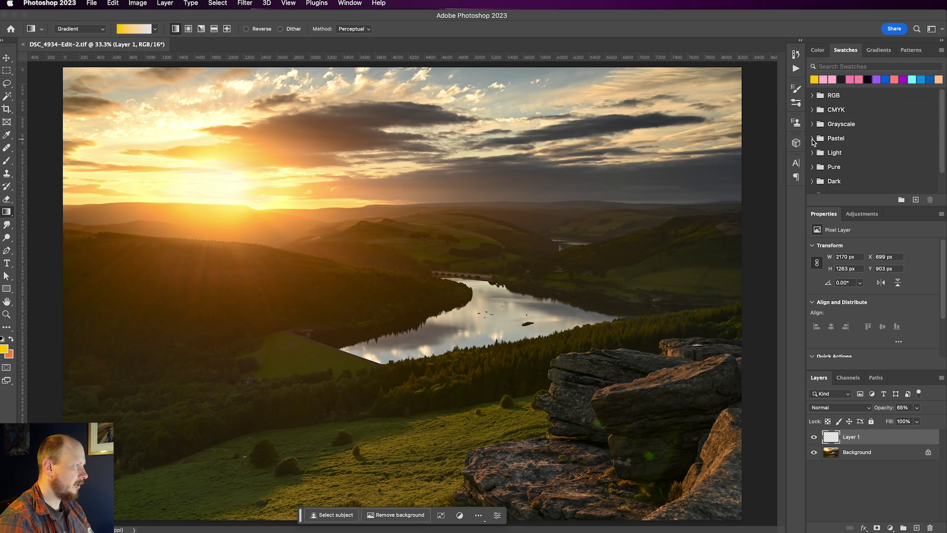
Set the background colour to a fully saturated purple.
left_click(12, 355)
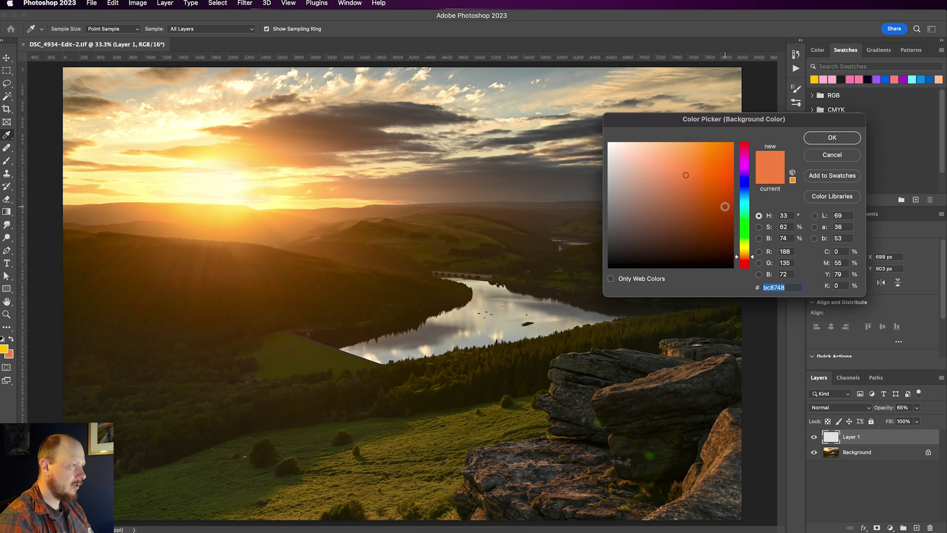
mouse_move(747, 184)
left_mouse_down()
mouse_move(715, 154)
mouse_move(727, 175)
mouse_move(752, 176)
mouse_move(720, 161)
left_mouse_up()
left_click(699, 165)
left_click(734, 167)
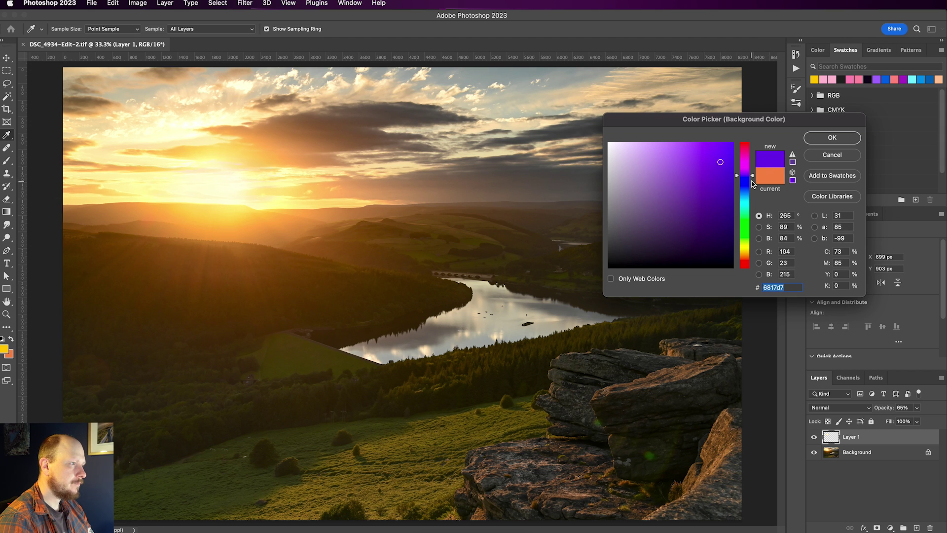
left_click(832, 138)
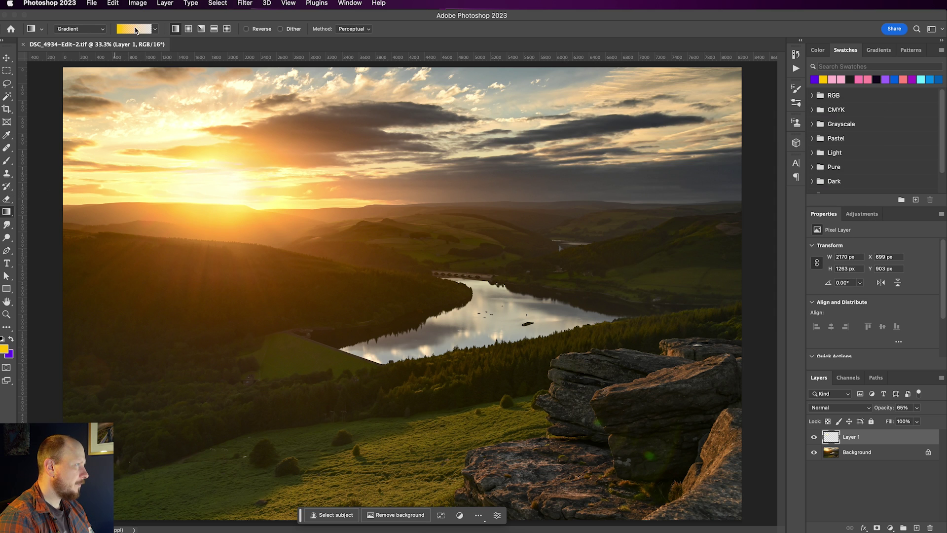
Choose the Basics foreground-to-background gradient preset.
left_click(154, 30)
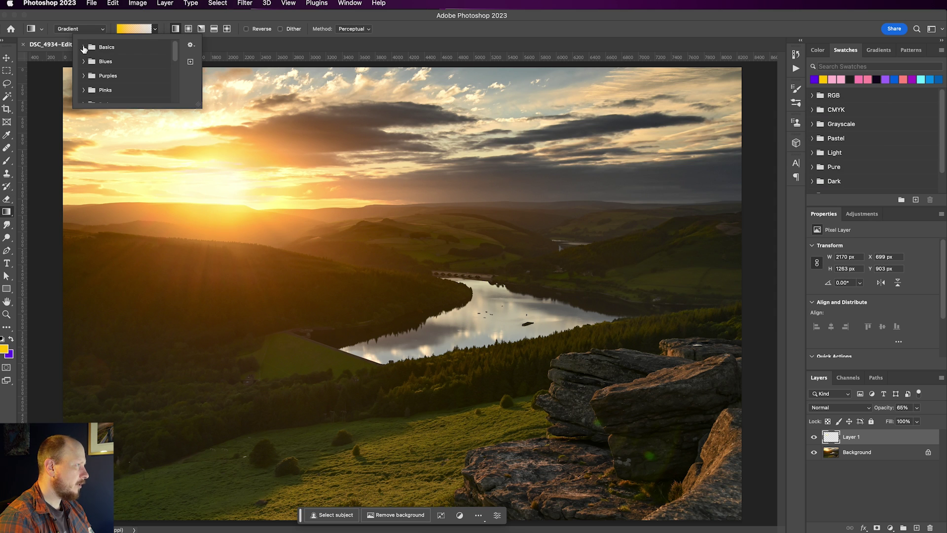
left_click(84, 48)
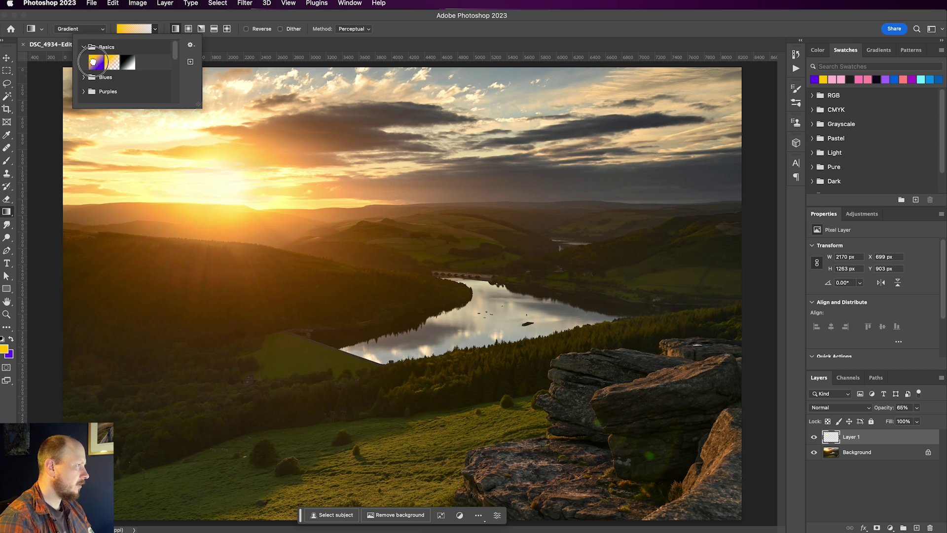
left_click(93, 62)
left_click(377, 117)
Draw a vertical gradient, reverse it so purple is on top, and shorten the transition.
left_click_drag(393, 79, 393, 311)
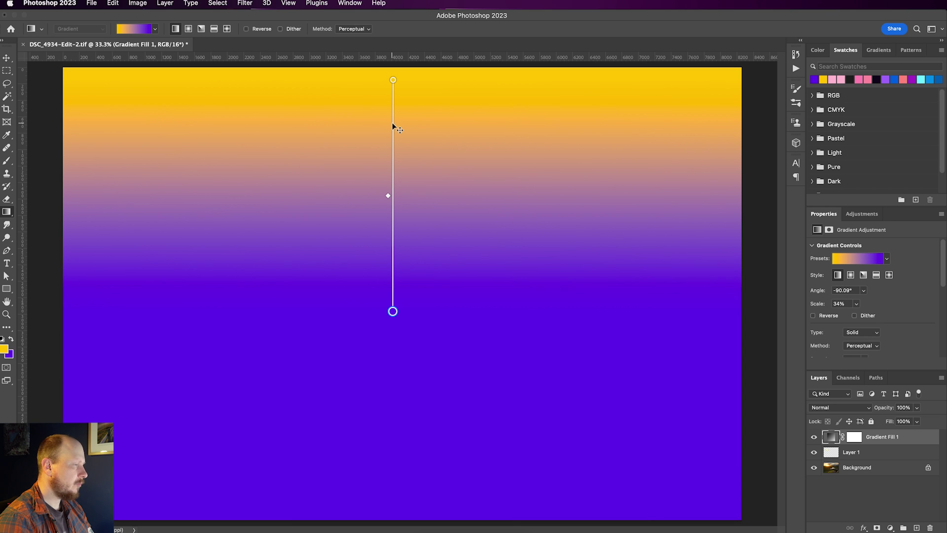
left_click(247, 30)
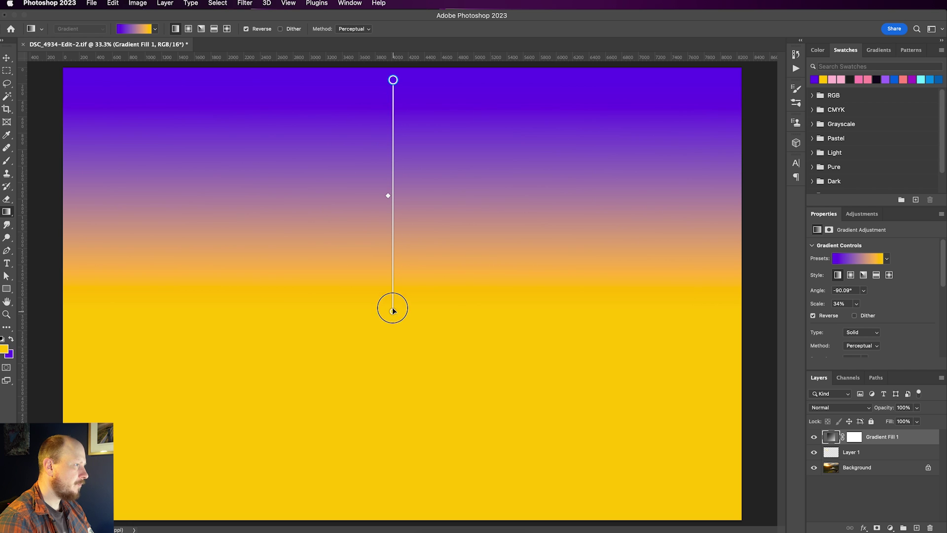
left_click_drag(393, 310, 395, 247)
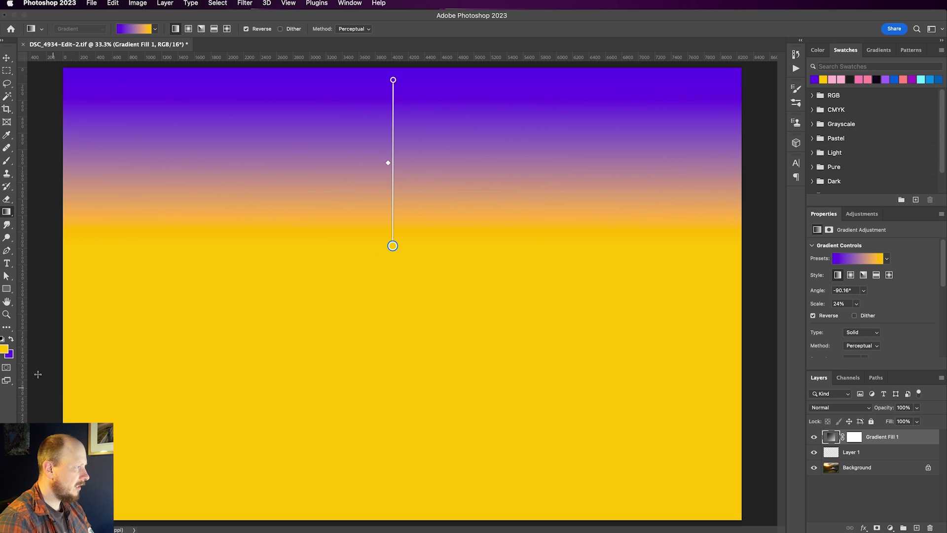
Deepen the foreground yellow toward orange and reapply the foreground-to-background gradient.
left_click(4, 349)
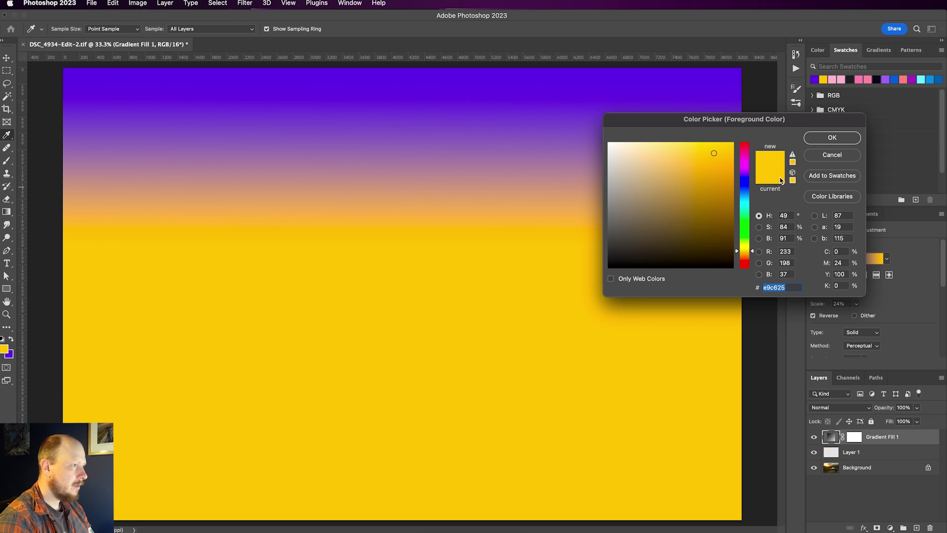
left_click_drag(753, 253, 753, 254)
left_click(815, 141)
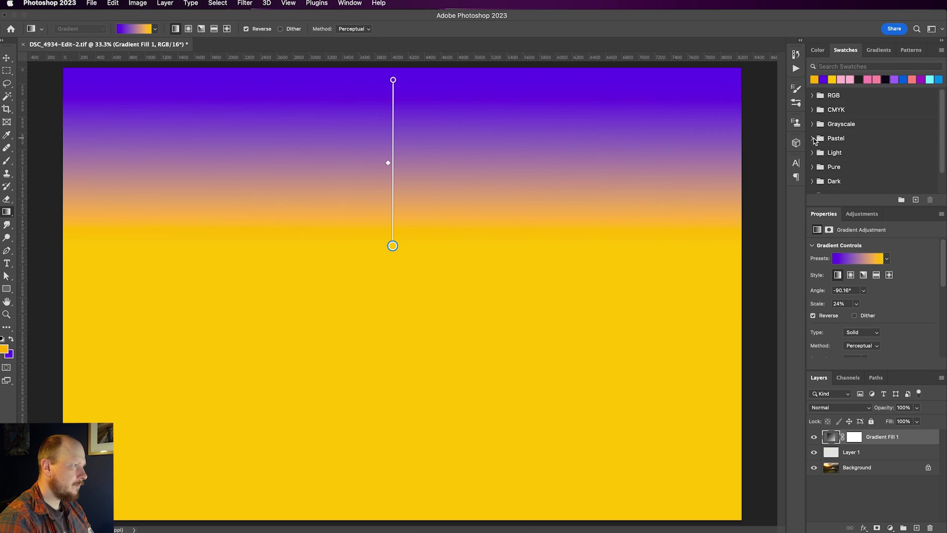
left_click(154, 29)
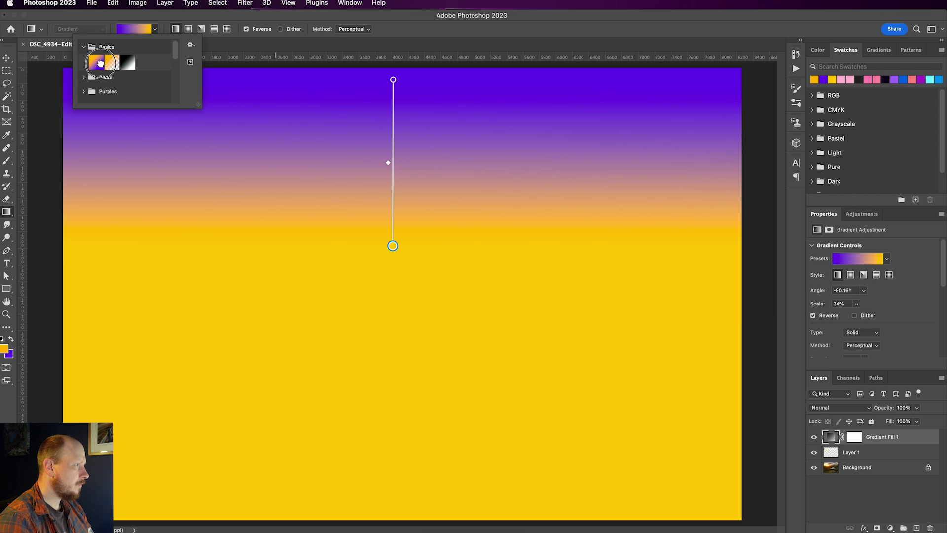
left_click(108, 58)
left_click(419, 18)
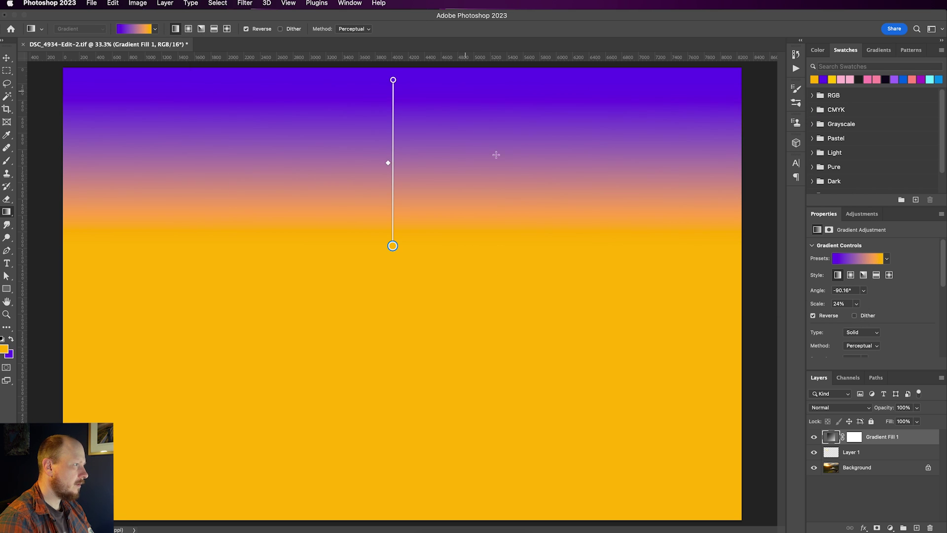
Apply a non-reversed black-and-white gradient to the Gradient Fill 1 layer mask.
left_click(857, 439)
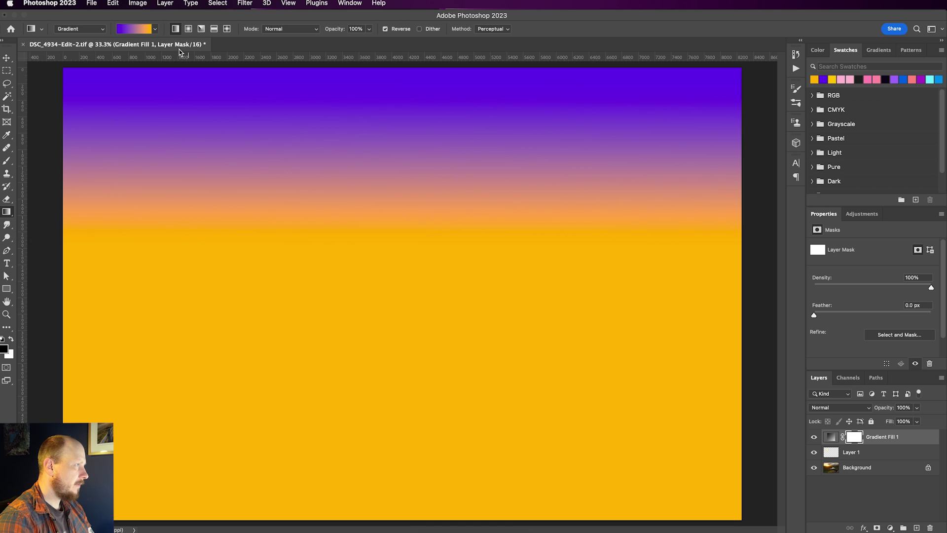
left_click(155, 30)
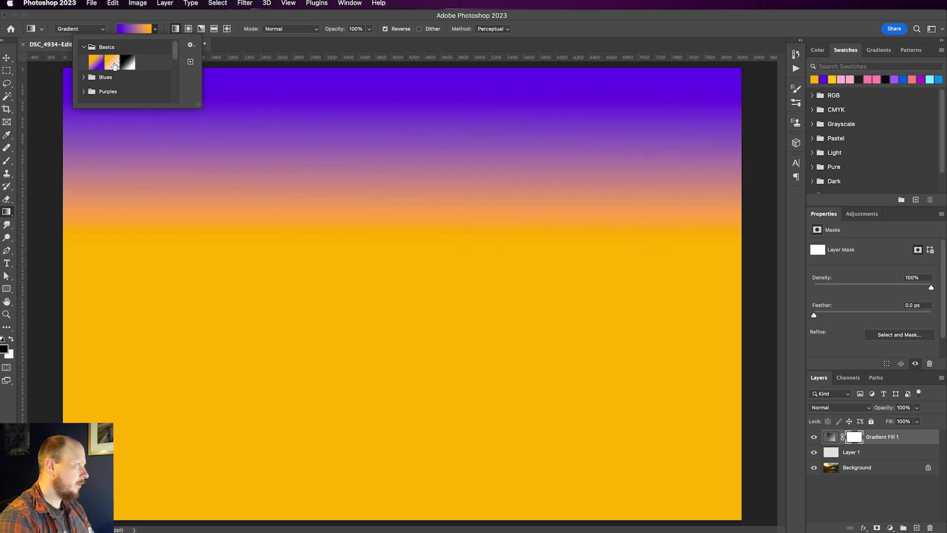
left_click(112, 63)
left_click(367, 270)
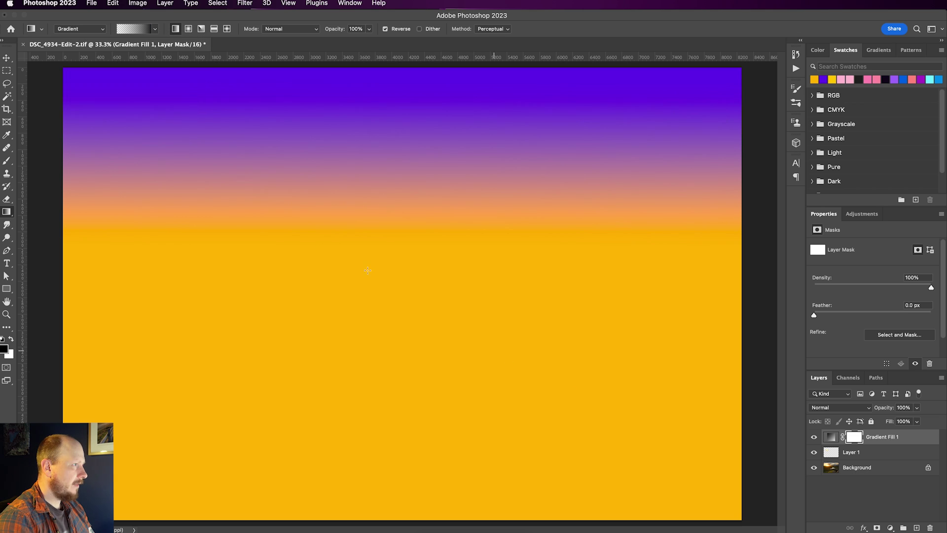
left_click(385, 29)
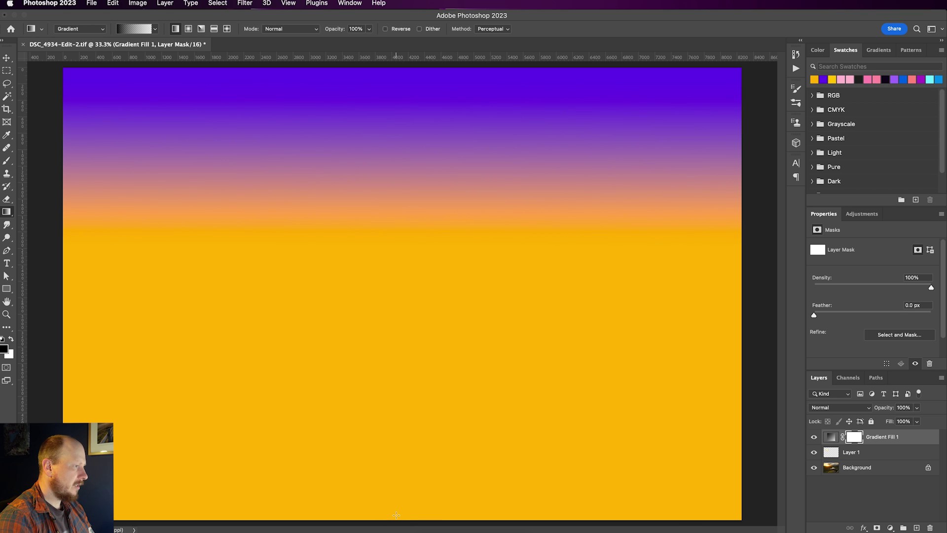
Drag the mask gradient taller so the fill fades gradually above the valley.
left_click_drag(395, 514, 398, 199)
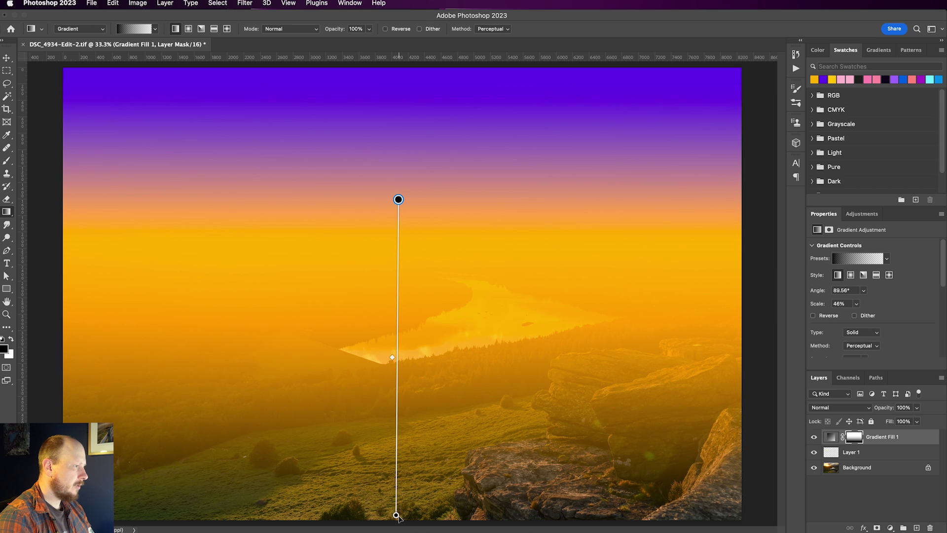
left_click_drag(397, 515, 398, 346)
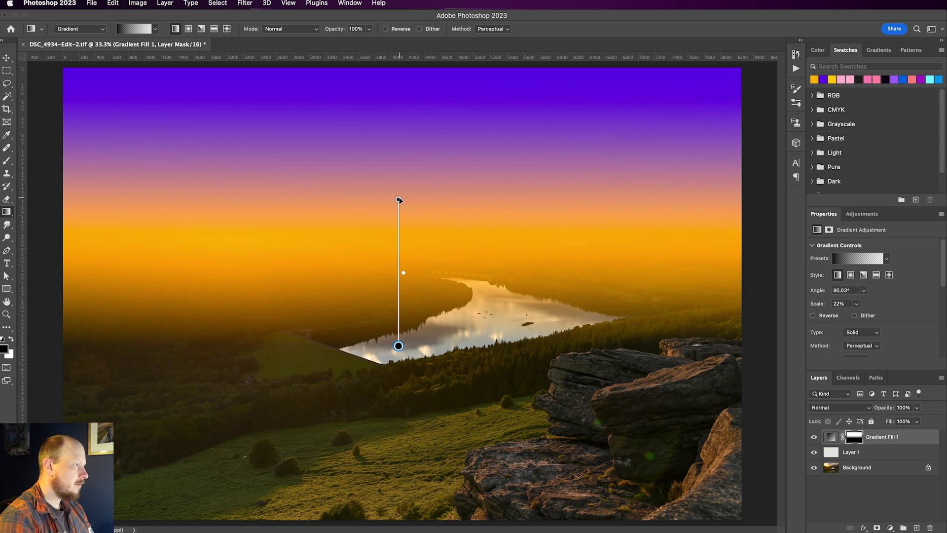
left_click_drag(399, 199, 400, 146)
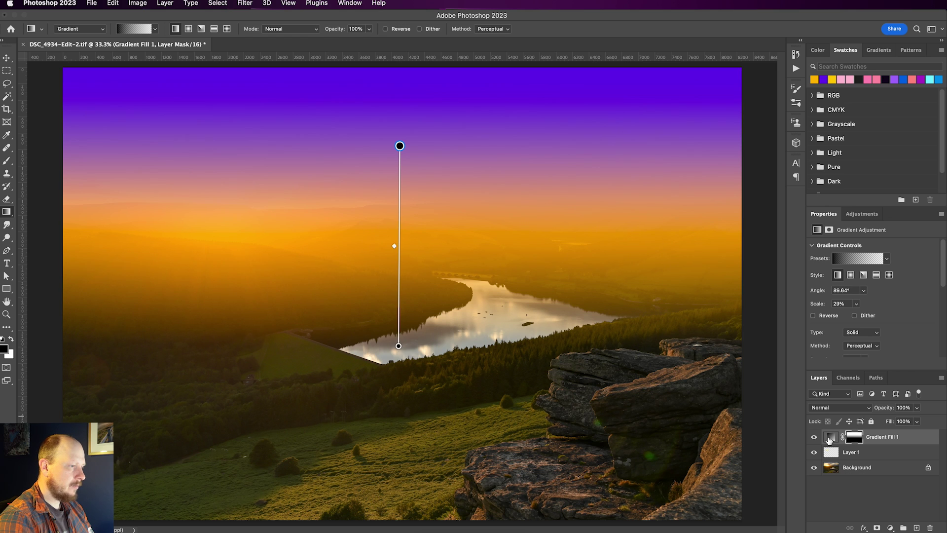
Set Gradient Fill 1 to Soft Light at 47% opacity and toggle it to compare.
left_click(829, 438)
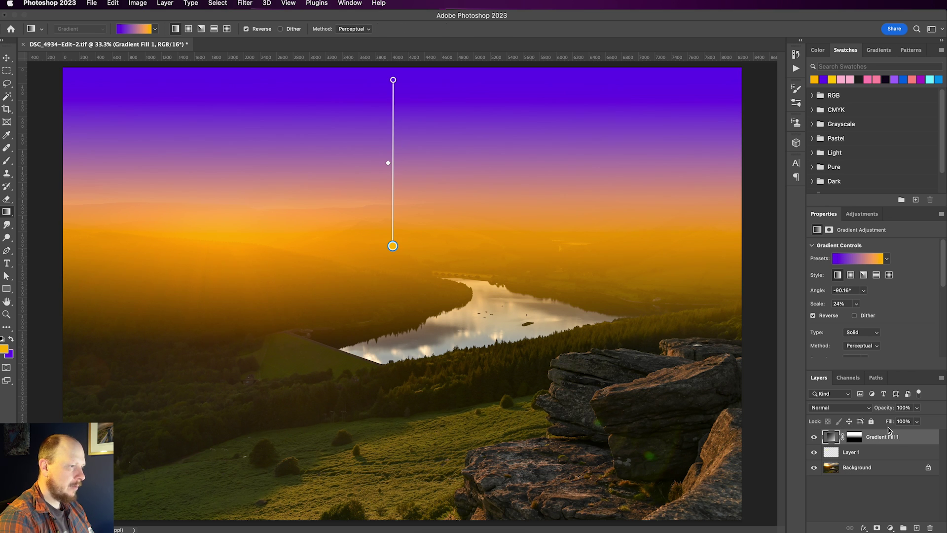
left_click(865, 412)
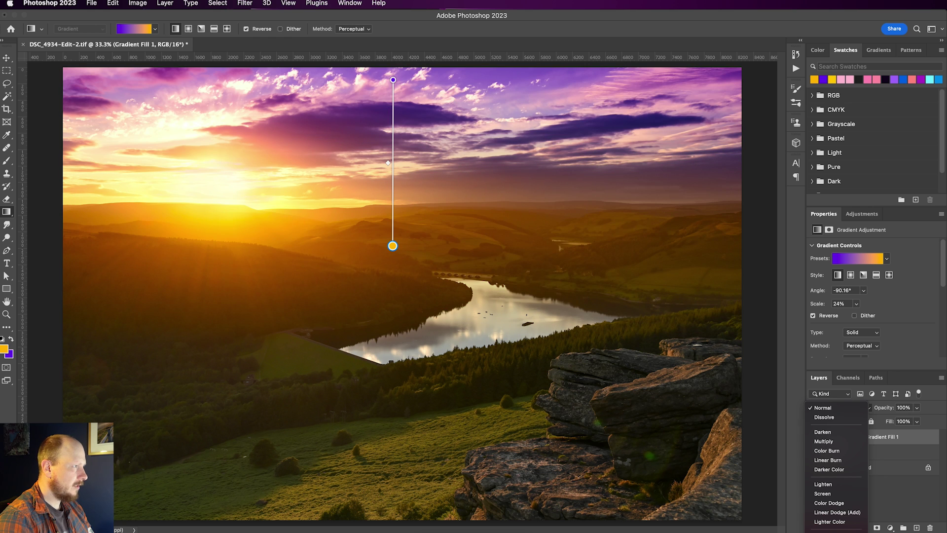
key("Return")
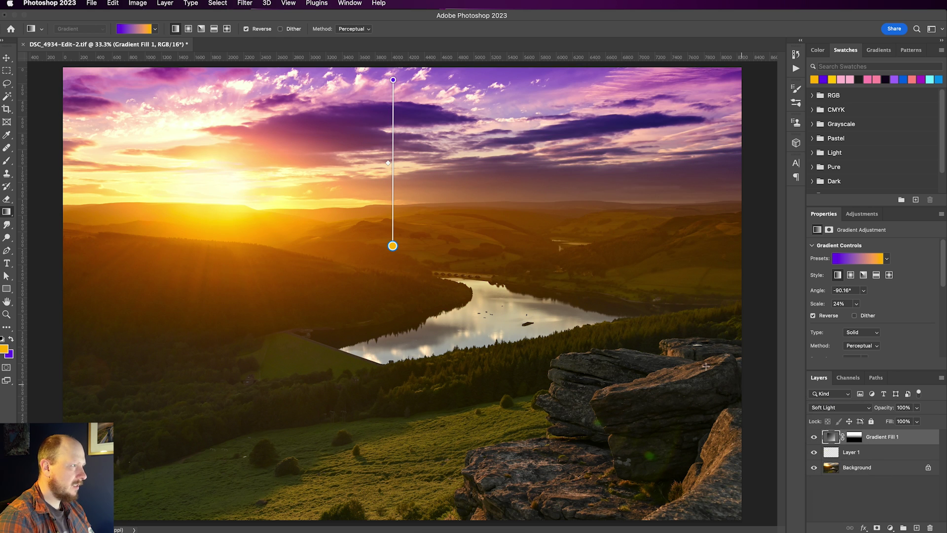
left_click(918, 408)
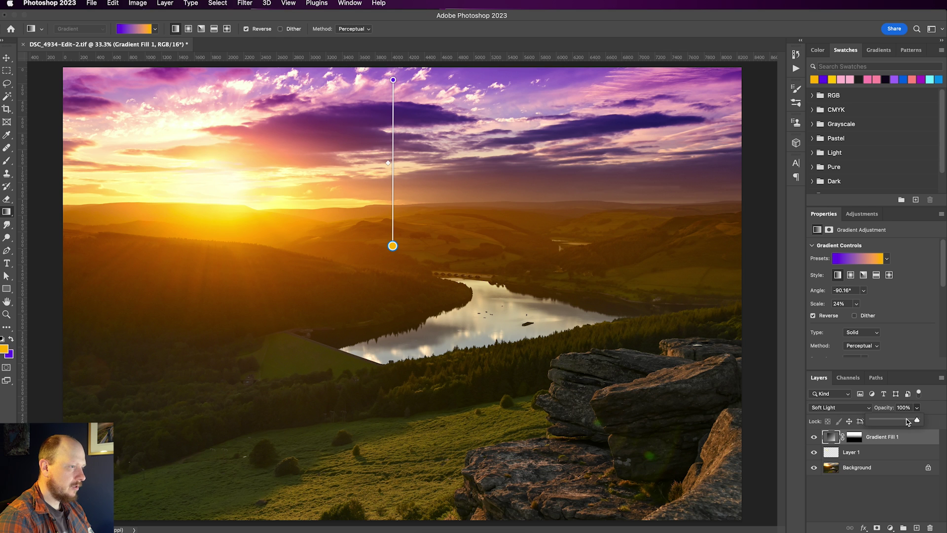
left_click_drag(917, 419, 895, 422)
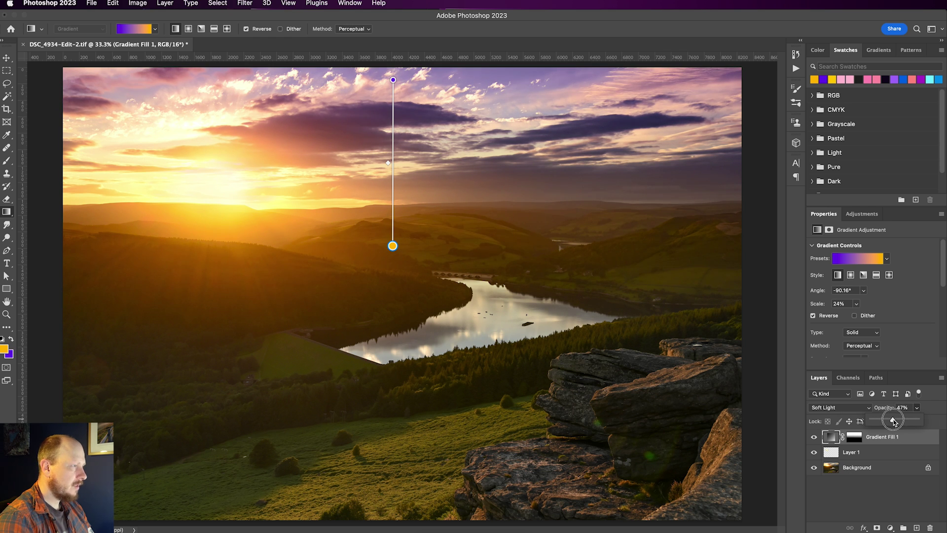
left_click_drag(894, 422, 930, 424)
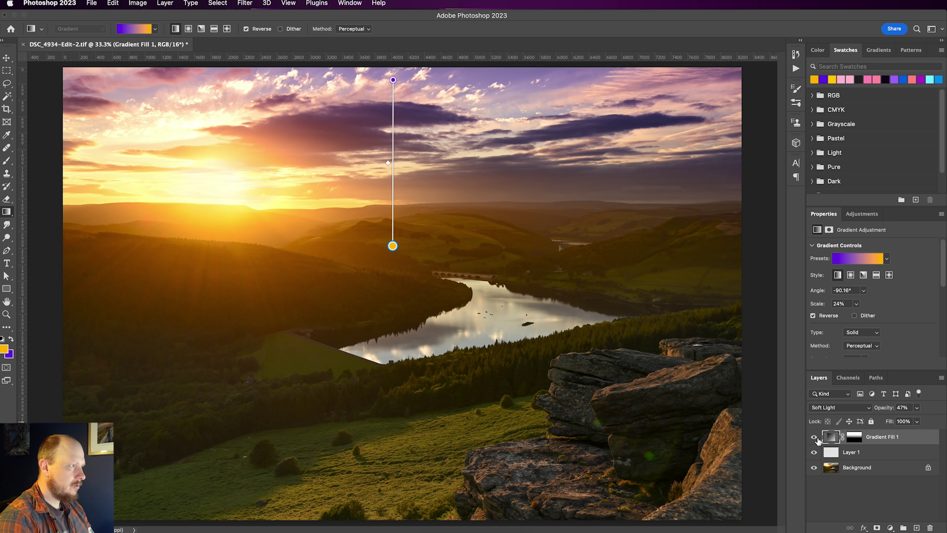
left_click(815, 437)
left_click(815, 437)
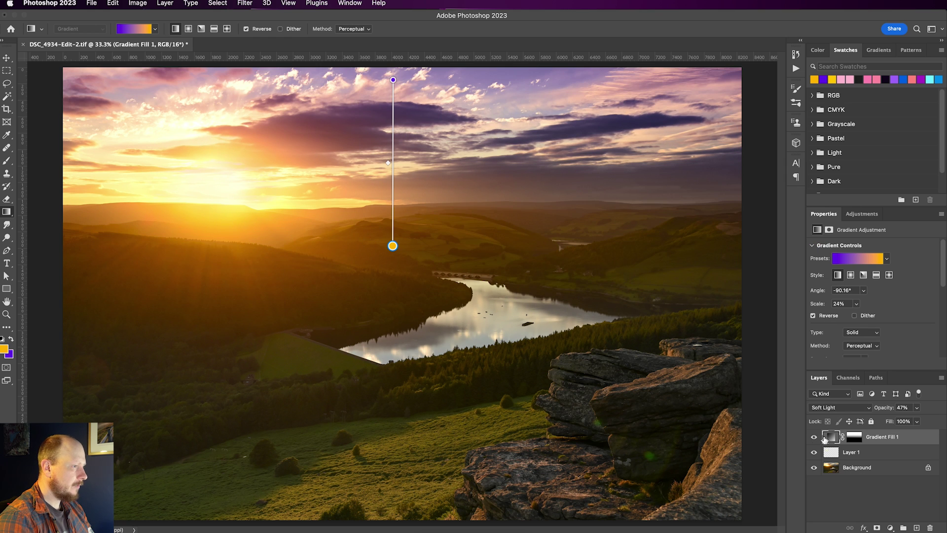
left_click(842, 507)
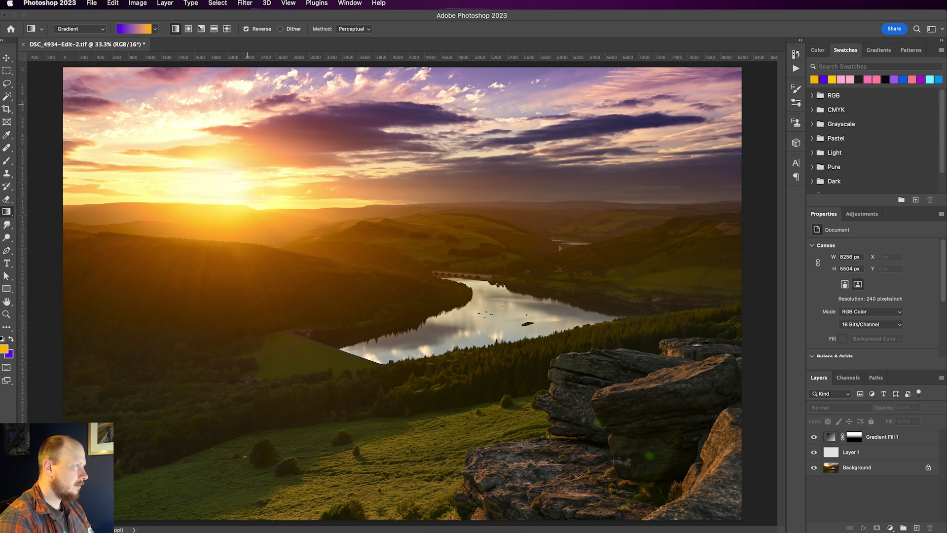
Change the gradient's background colour to a softer purple, hex 6f37c4.
left_click(833, 438)
left_click(9, 354)
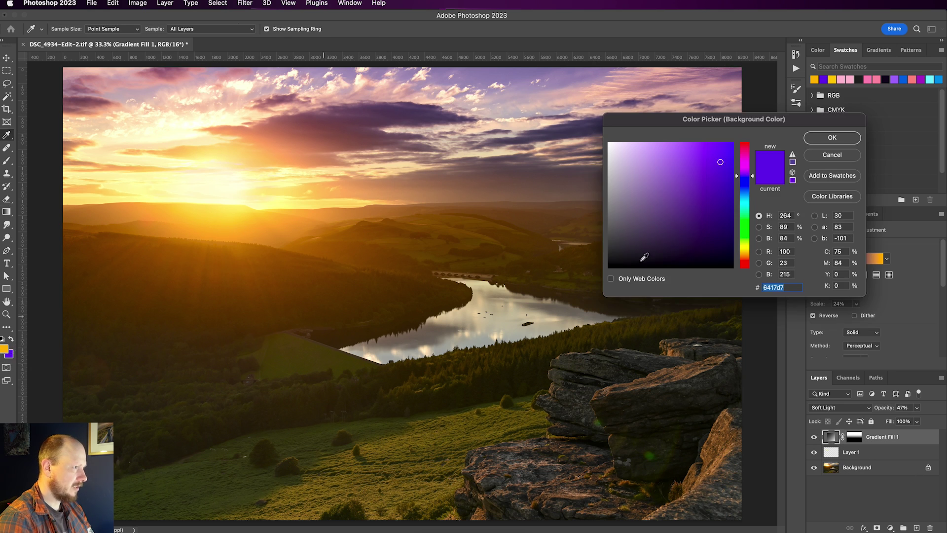
left_click_drag(717, 163, 698, 172)
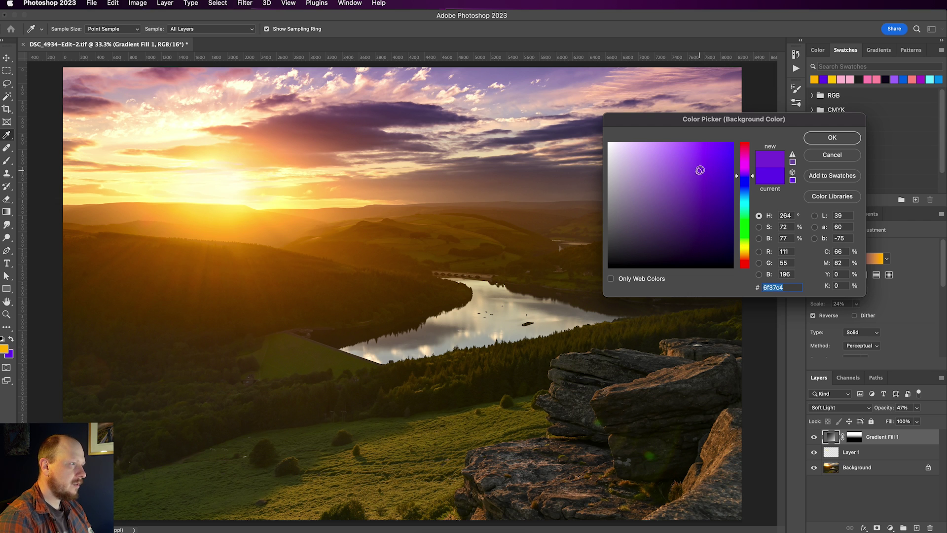
left_click(832, 138)
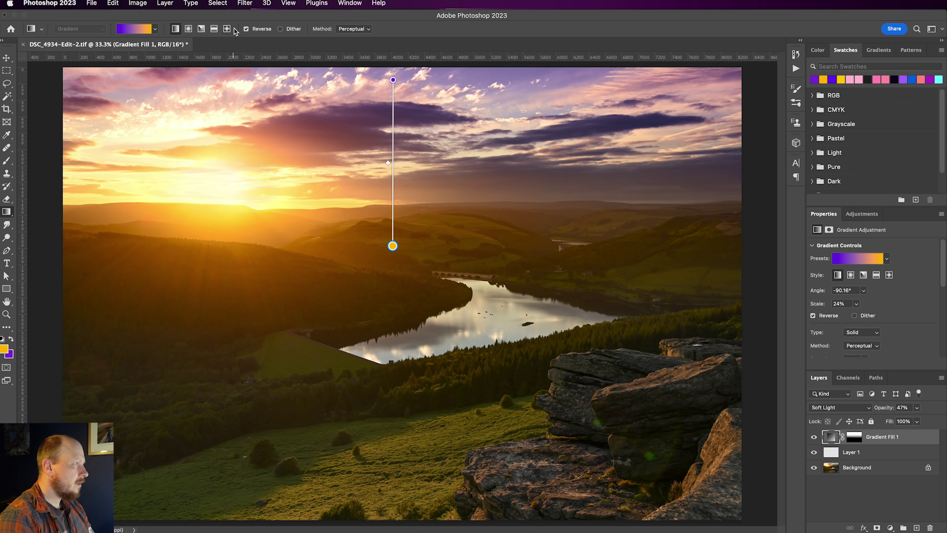
Reapply the first Basics gradient preset so the fill uses the new purple.
left_click(132, 31)
left_click(94, 57)
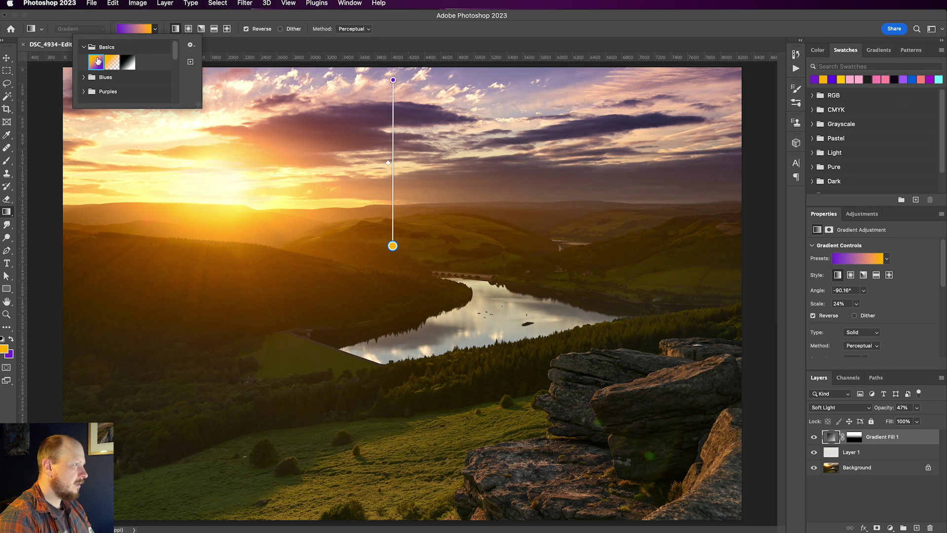
left_click(386, 29)
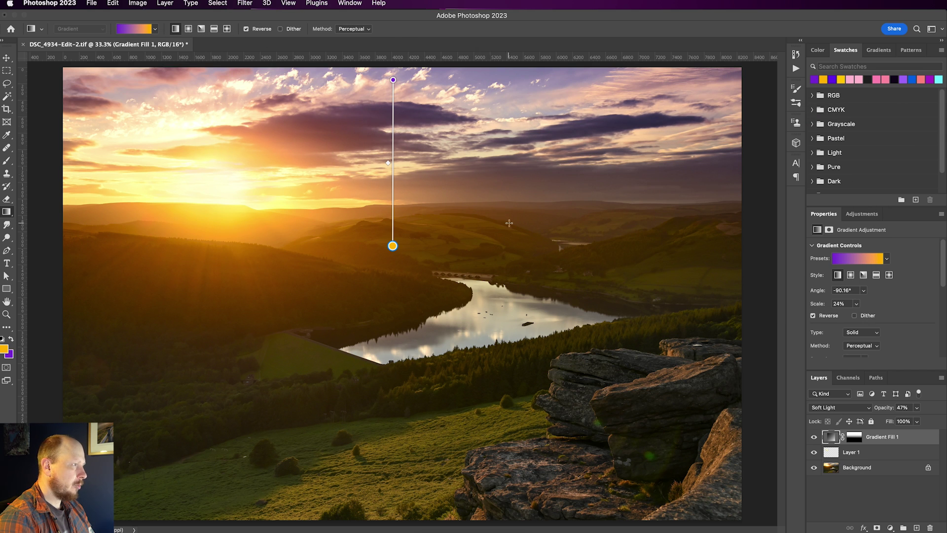
left_click(7, 60)
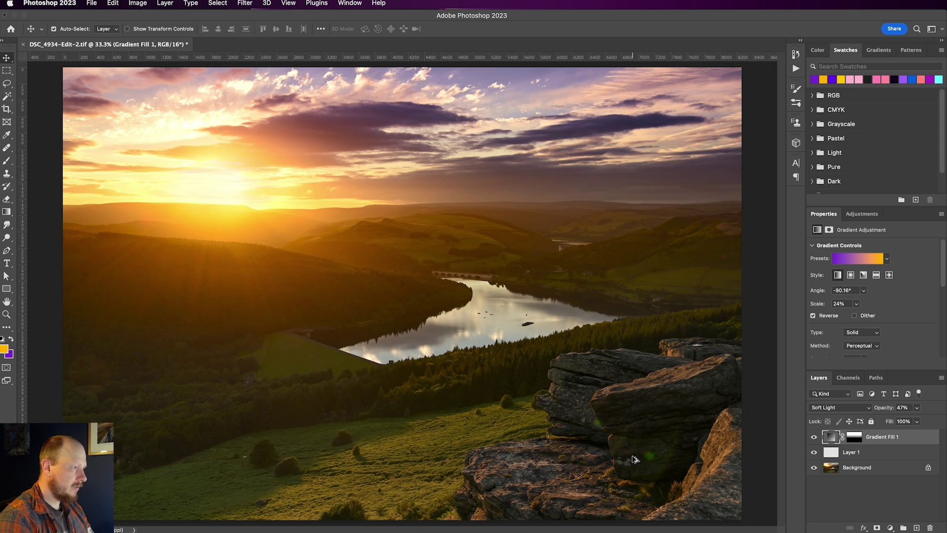
Switch to the Healing Brush and target the Background layer for retouching.
scroll(636, 458, "up", 4)
scroll(477, 313, "down", 5)
scroll(478, 313, "right", 5)
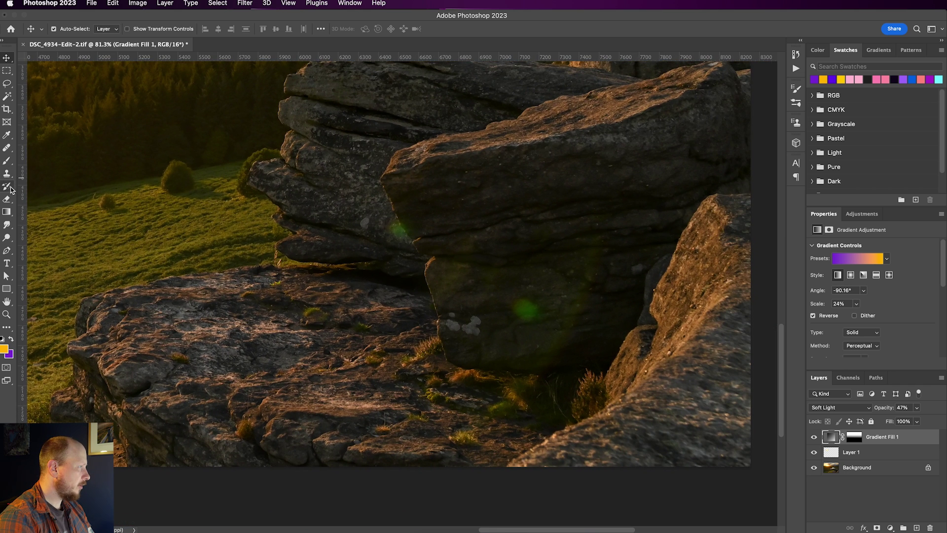
left_click(9, 147)
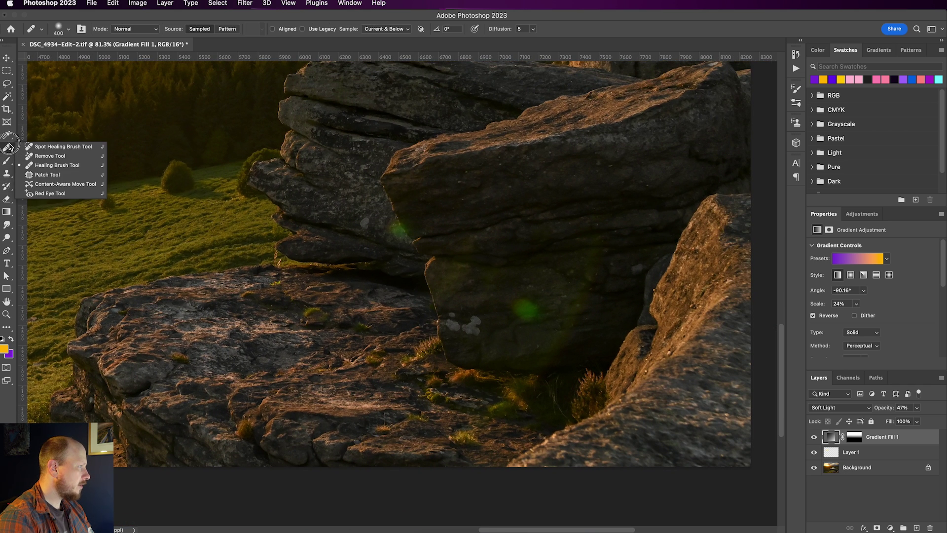
left_click(56, 162)
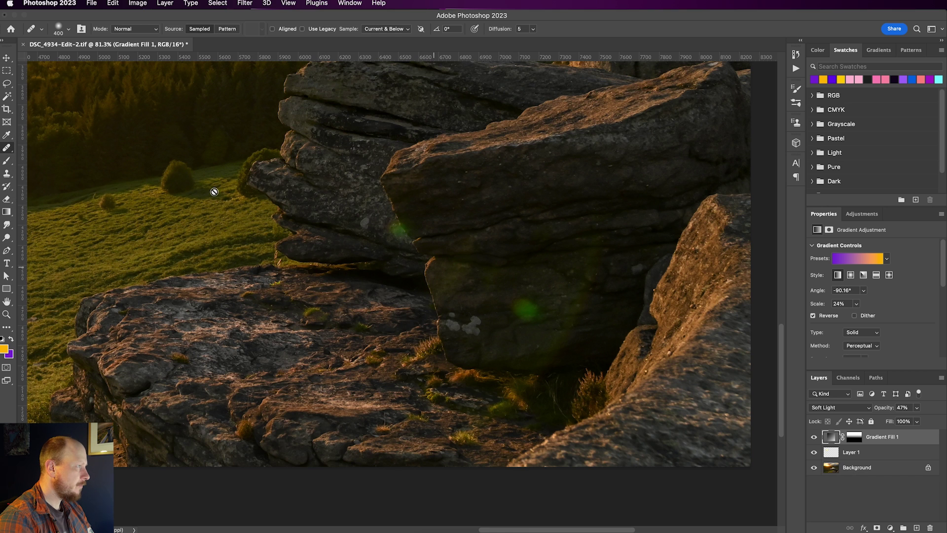
left_click(7, 150)
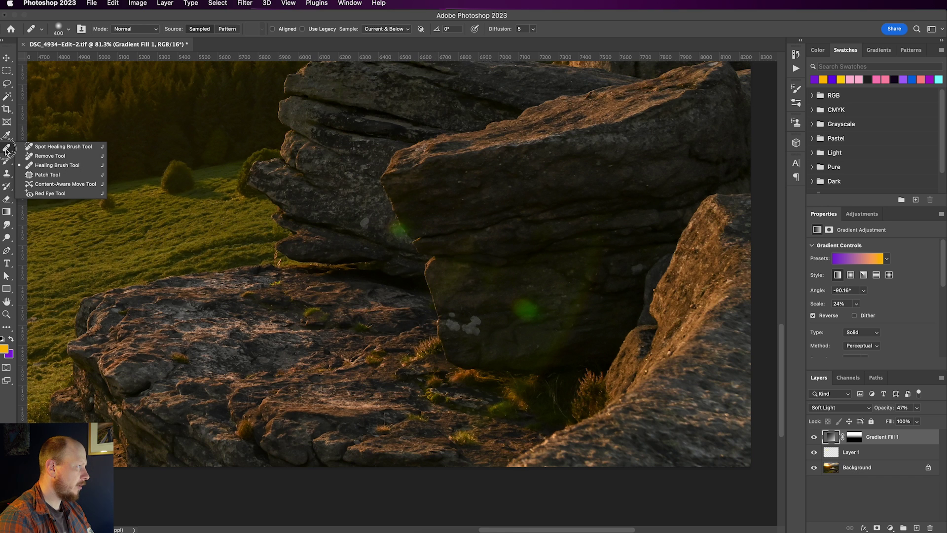
mouse_move(6, 150)
left_mouse_down()
mouse_move(43, 158)
mouse_move(45, 167)
left_mouse_up()
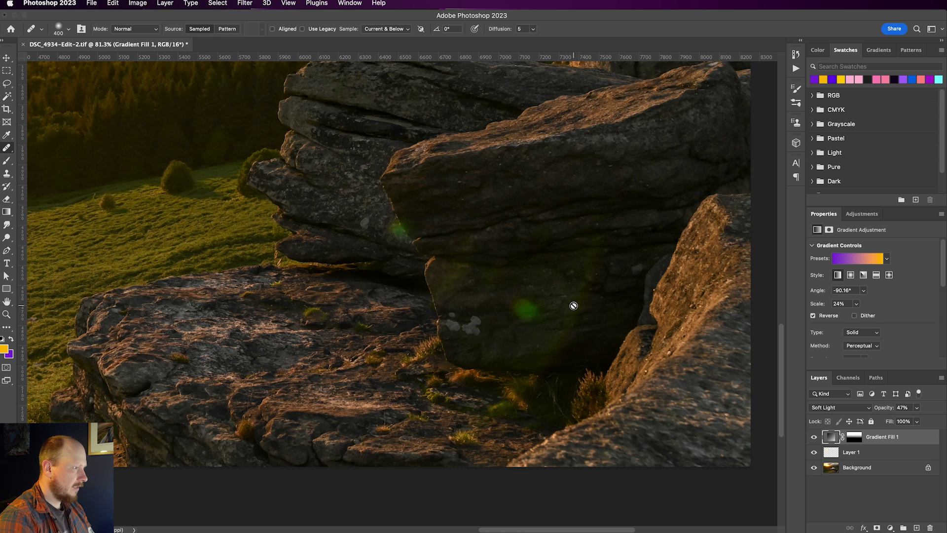
left_click(856, 469)
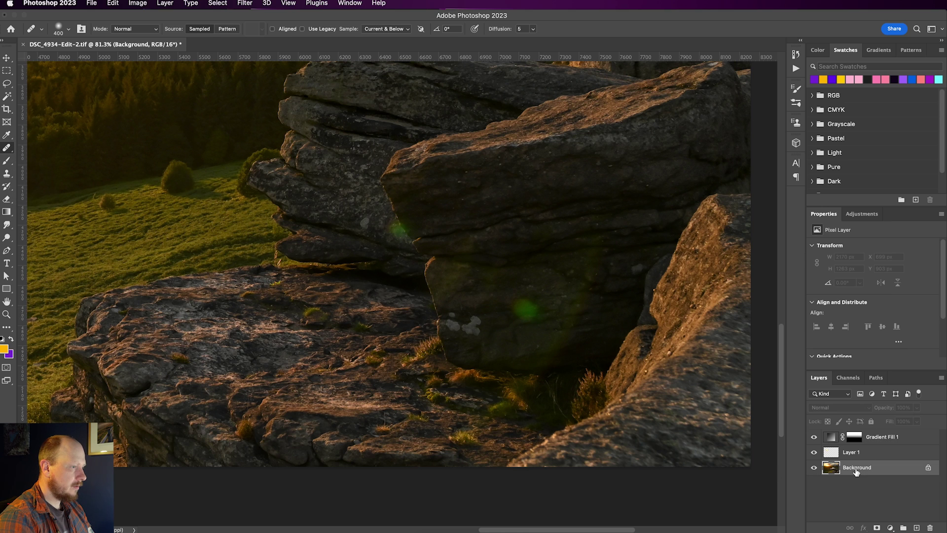
Heal the green lens-flare spots on the rocks with a 175–250 brush, then save.
key("bracketleft")
key("bracketleft")
key("bracketleft")
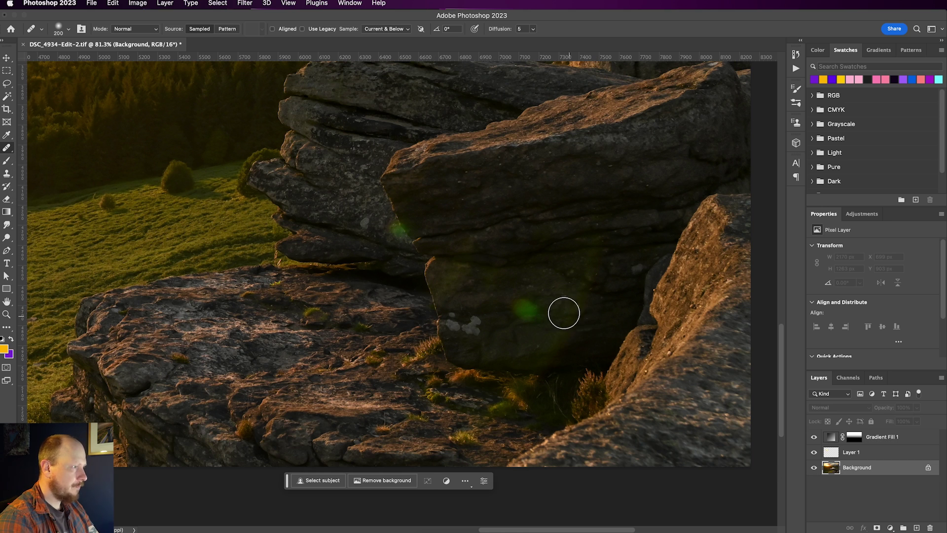
key("bracketright")
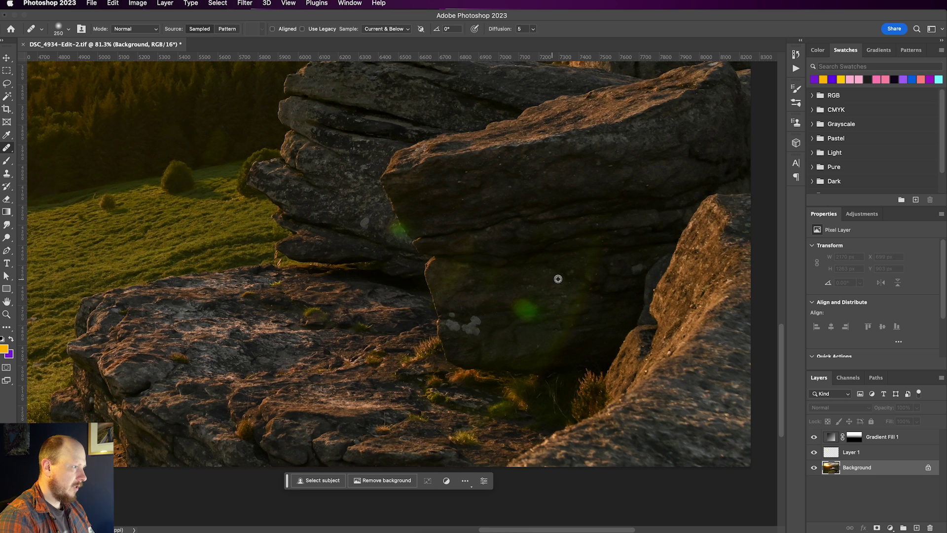
left_click(559, 278, "alt")
left_click(528, 310)
left_click(526, 310)
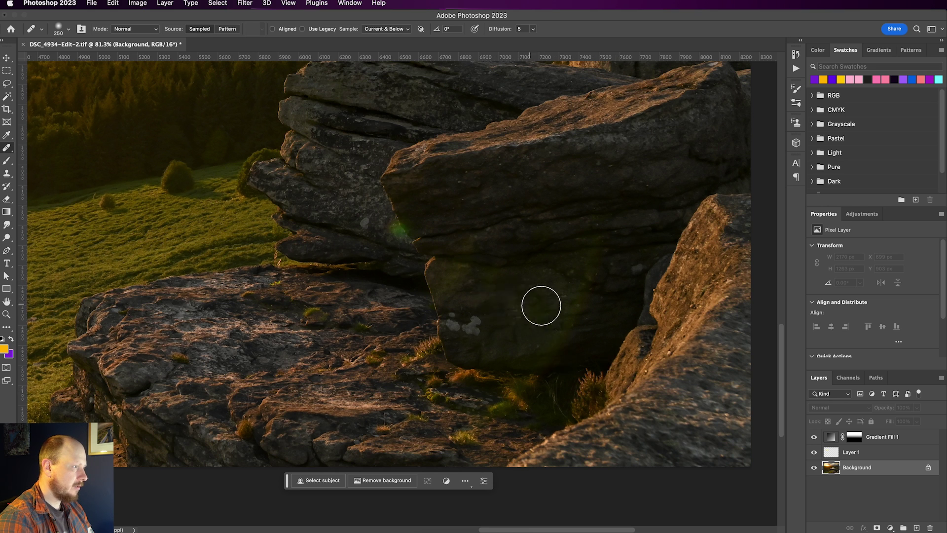
scroll(371, 247, "up", 5)
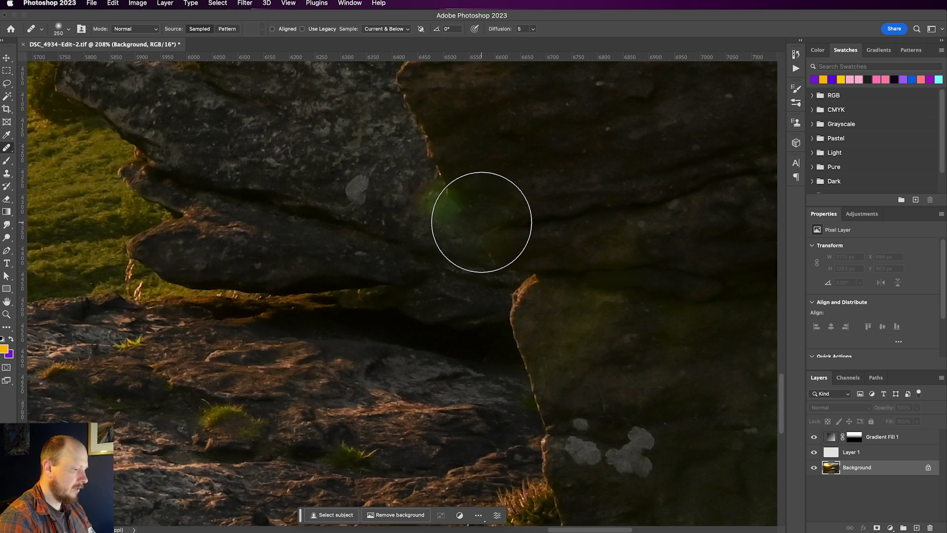
key("bracketleft")
key("bracketleft")
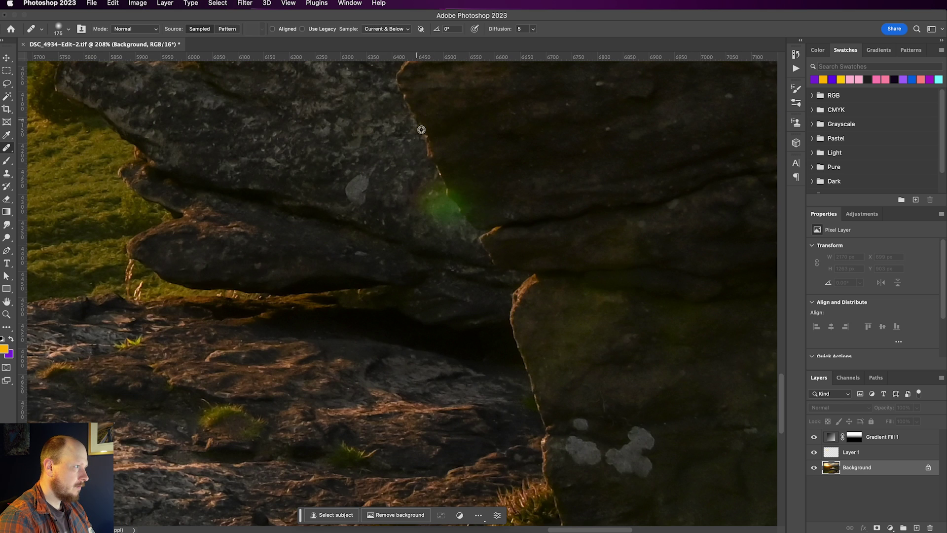
mouse_move(442, 191)
left_mouse_down()
mouse_move(450, 190)
mouse_move(440, 208)
left_mouse_up()
scroll(611, 256, "down", 3)
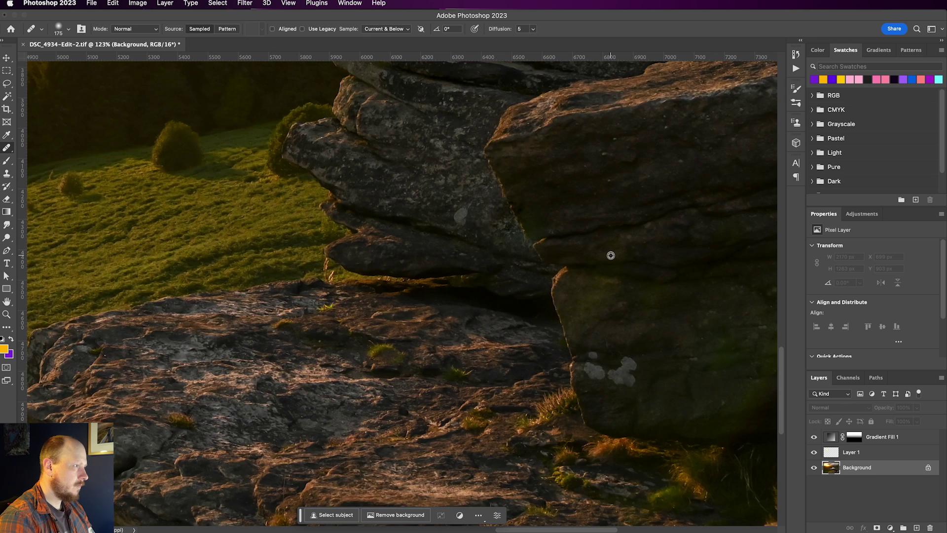
scroll(611, 255, "down", 8)
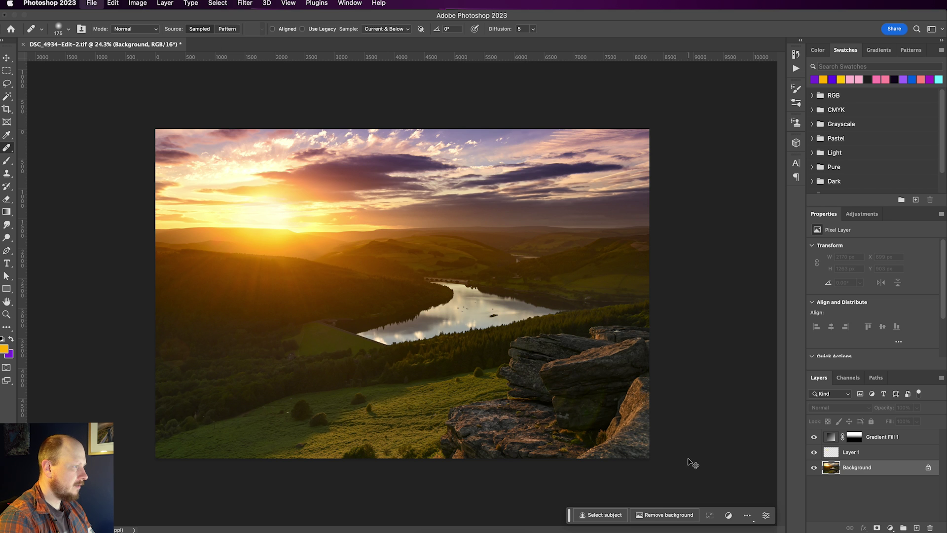
key("super+s")
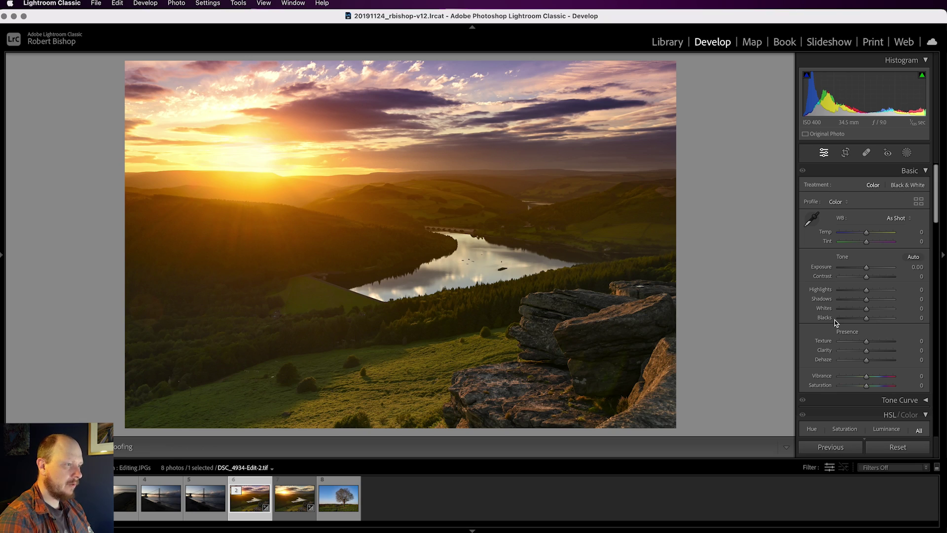
Add a faint Post-Crop Vignette to darken the sunset photo's edges.
scroll(835, 323, "down", 15)
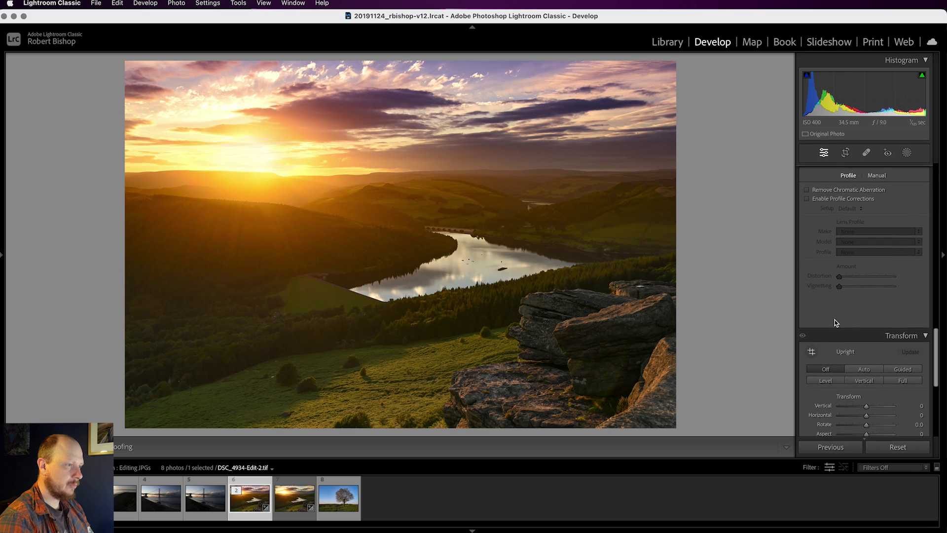
scroll(836, 322, "down", 3)
left_click(925, 298)
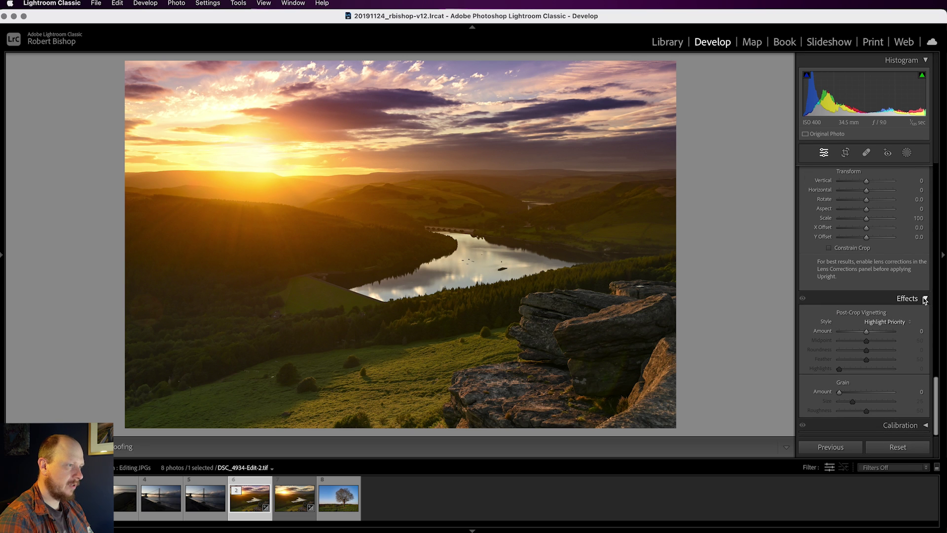
left_click_drag(866, 334, 881, 361)
left_click_drag(839, 331, 866, 335)
Raise the edited TIFF's Exposure to +0.20.
scroll(869, 308, "up", 5)
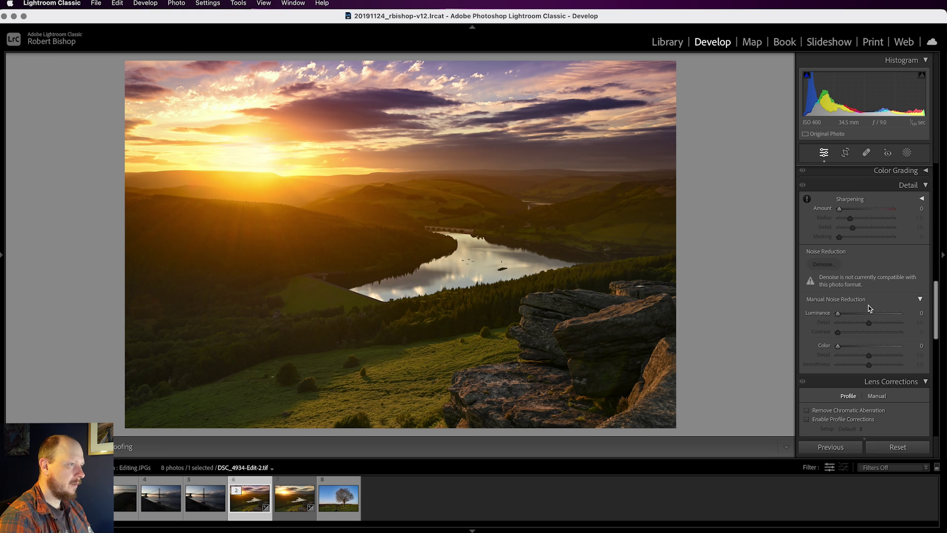
scroll(870, 308, "up", 10)
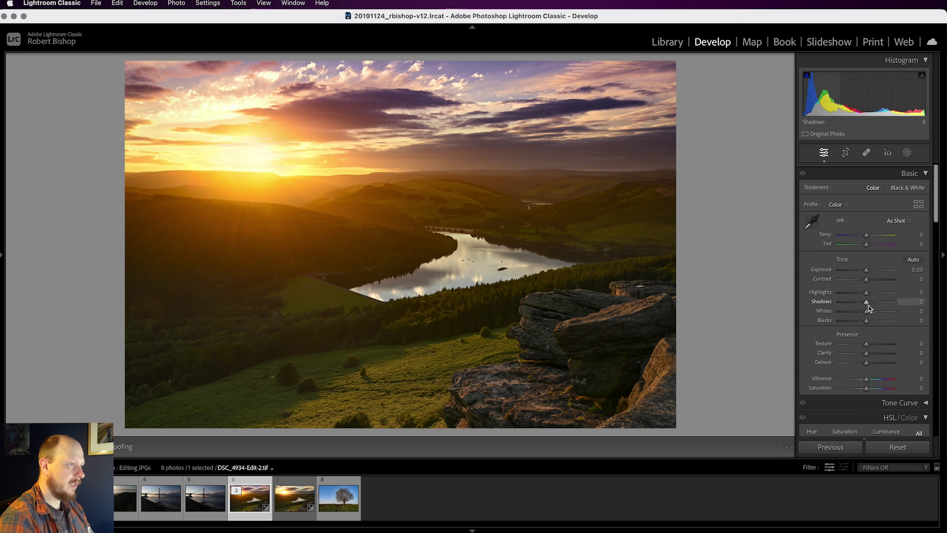
left_click_drag(870, 270, 870, 270)
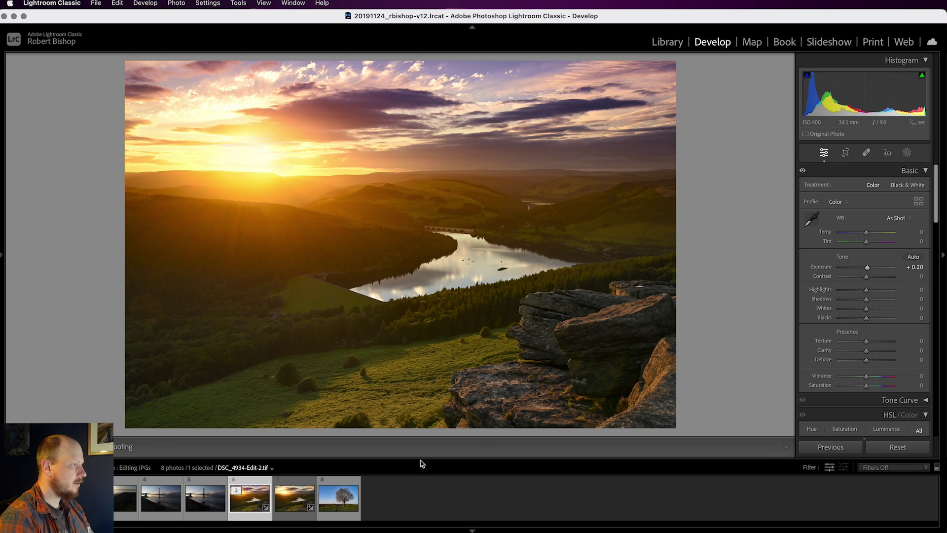
Reset the original DSC_4934.JPG to defaults and return to DSC_4934-Edit-2.tif.
left_click(293, 512)
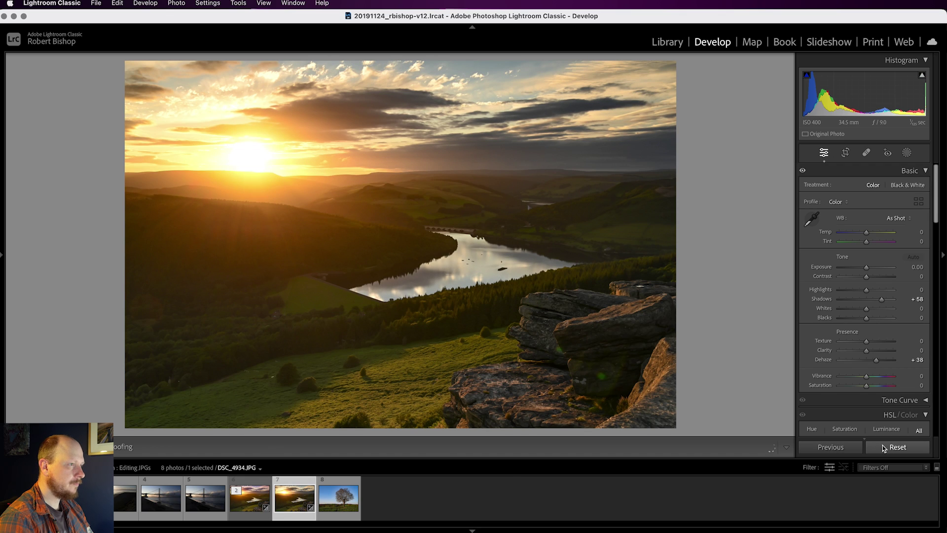
left_click(884, 448)
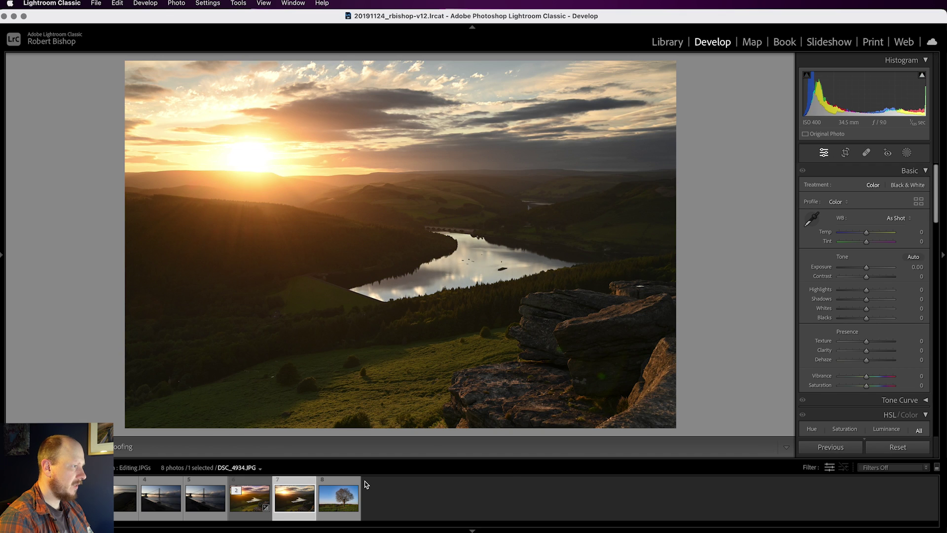
left_click(250, 510)
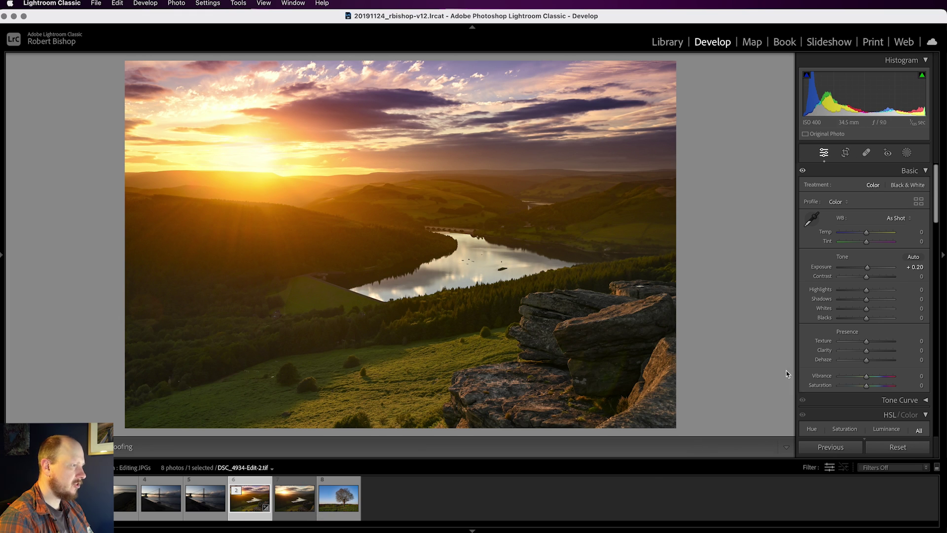
key("F7")
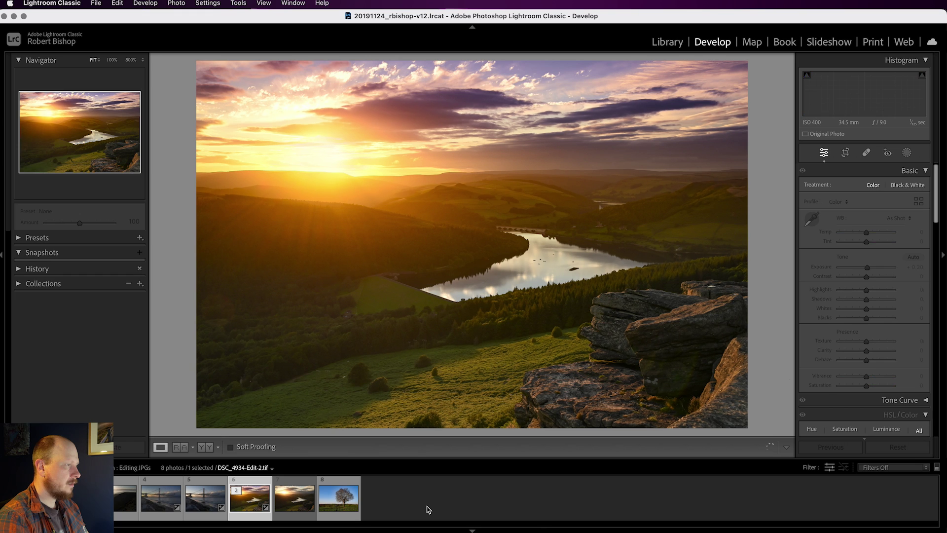
Browse the filmstrip, then select bracketed exposures DSC_7326, DSC_7327 and DSC_7328 together.
left_click(126, 499)
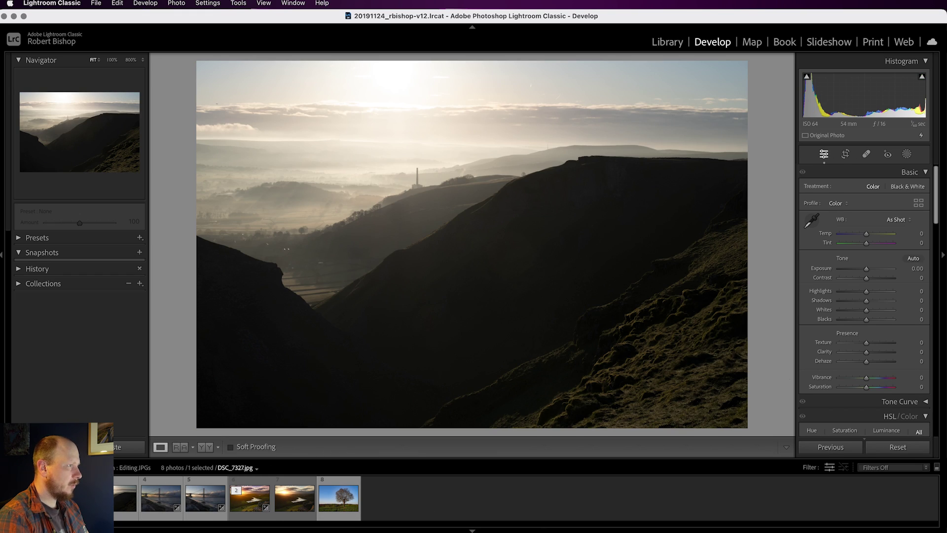
left_click(335, 496)
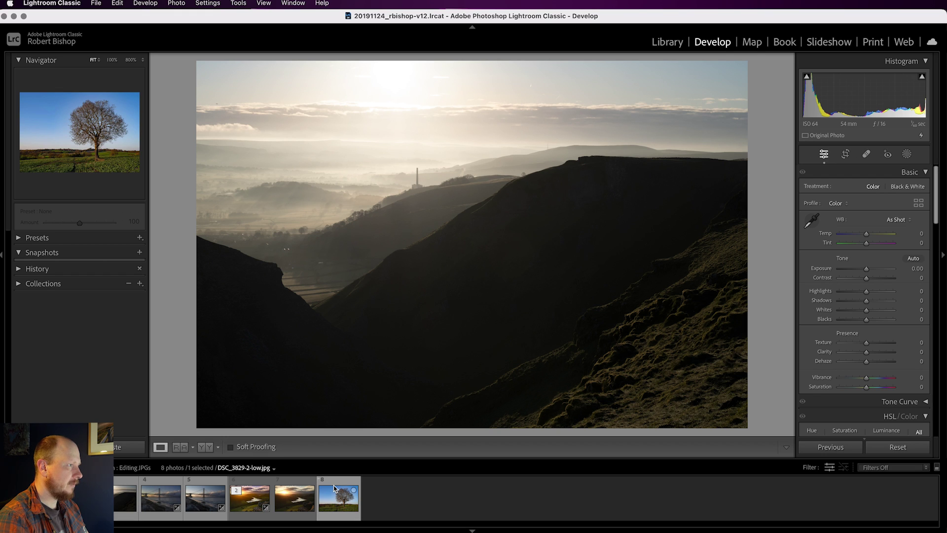
key("super+z")
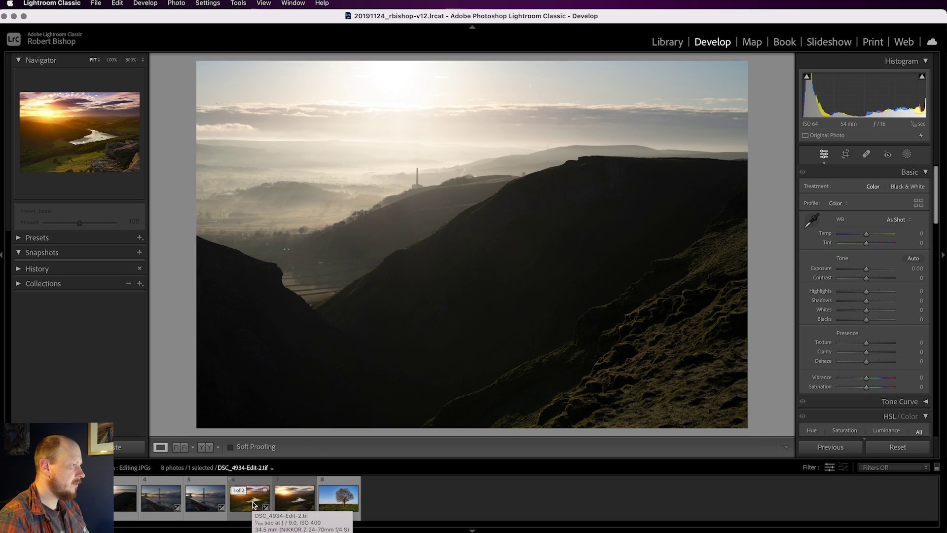
left_click(23, 507)
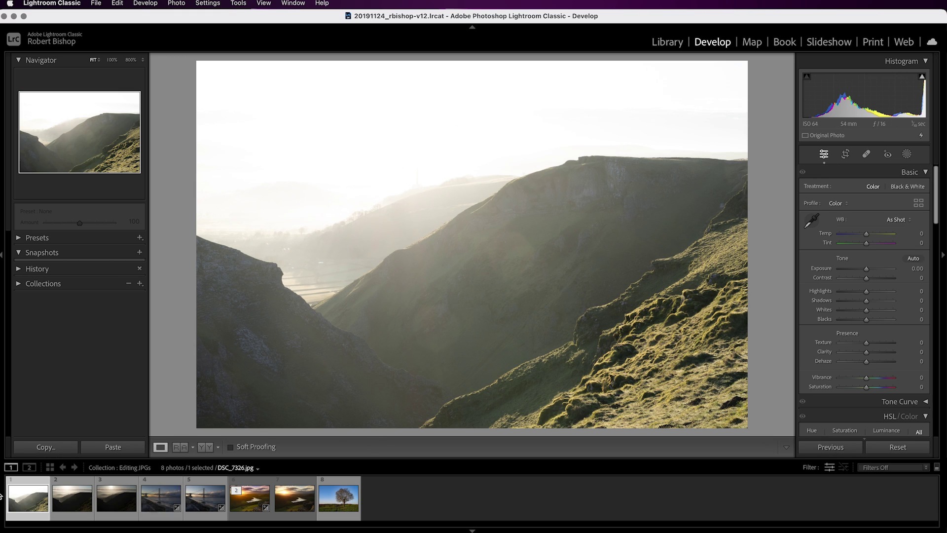
left_click(73, 508)
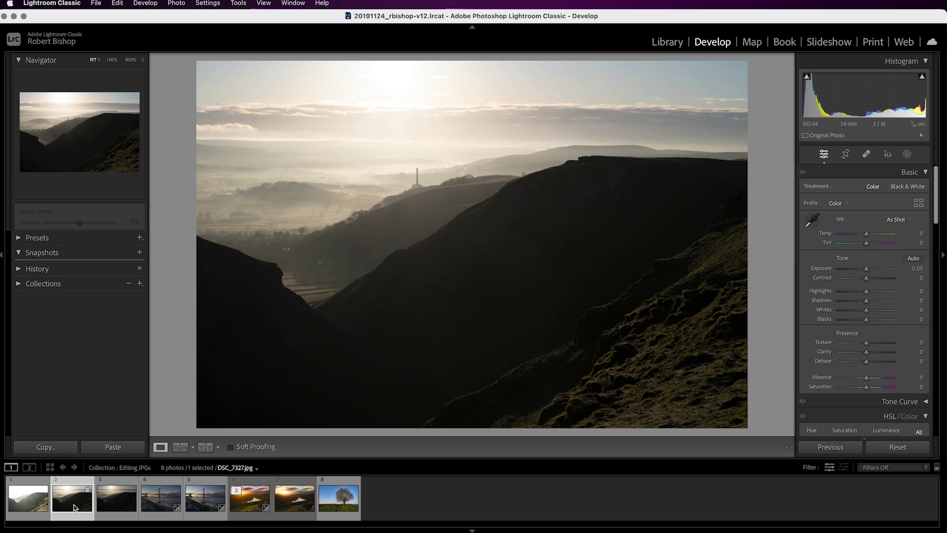
left_click(109, 506)
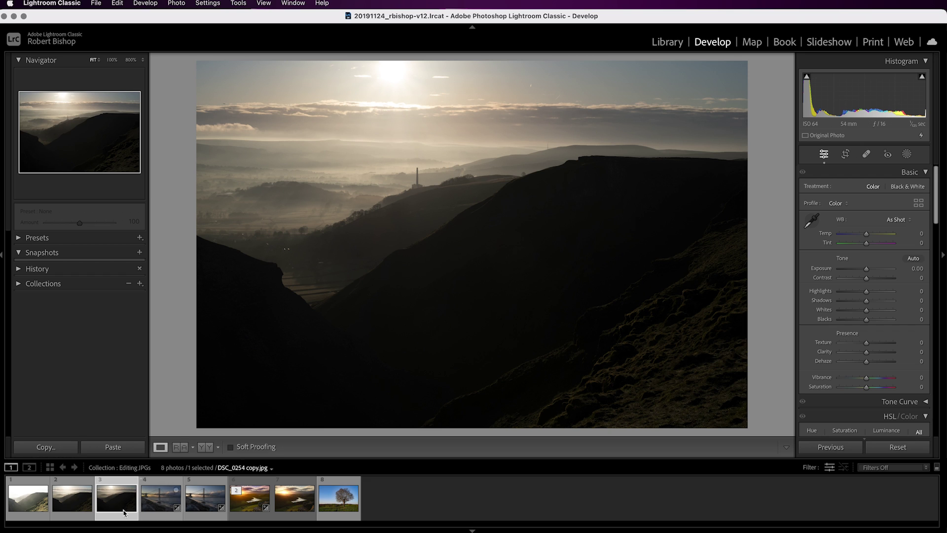
left_click(33, 506, "shift")
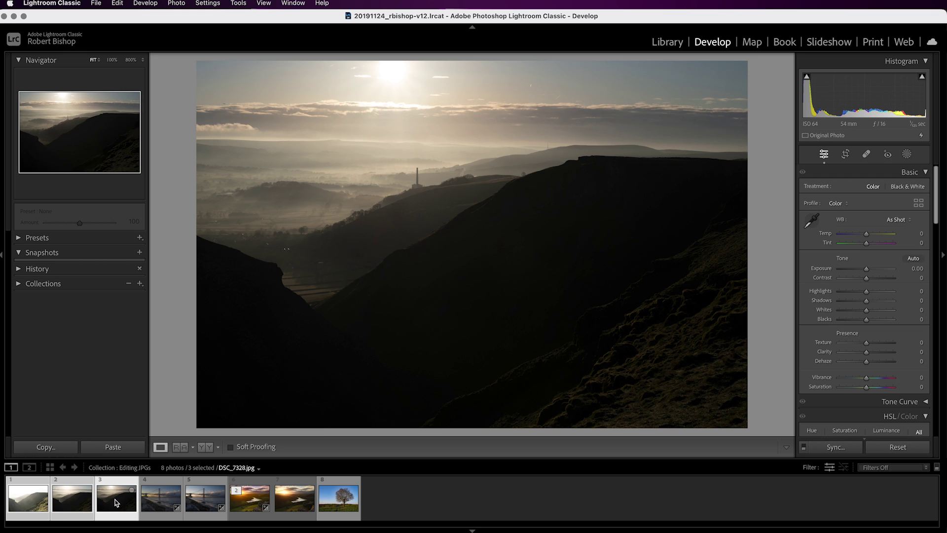
Merge DSC_7326, DSC_7327 and DSC_7328 into an HDR with Photo Merge > HDR.
right_click(117, 487)
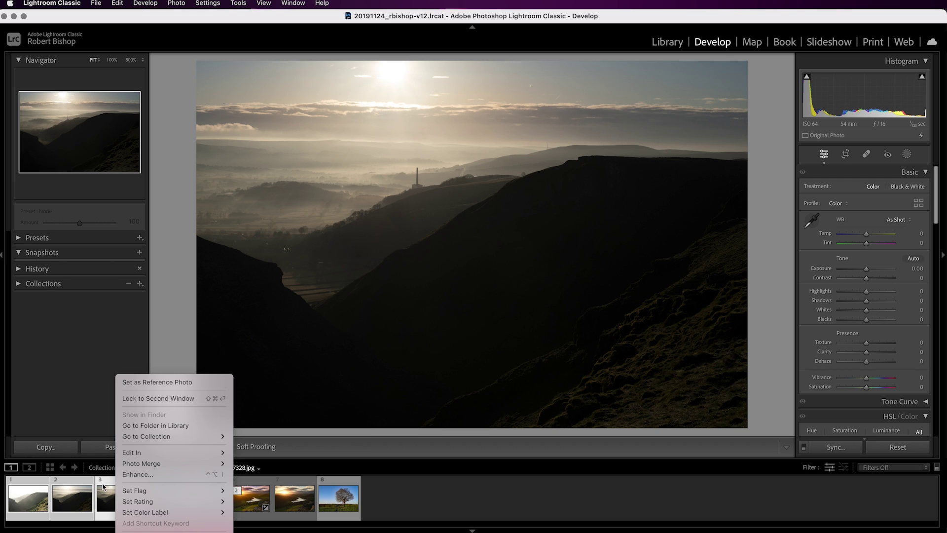
mouse_move(217, 463)
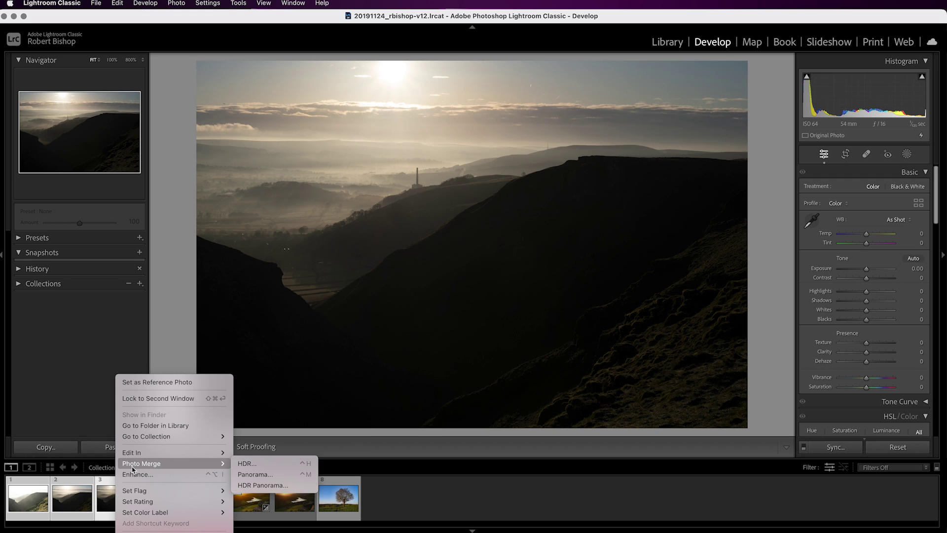
left_click(253, 465)
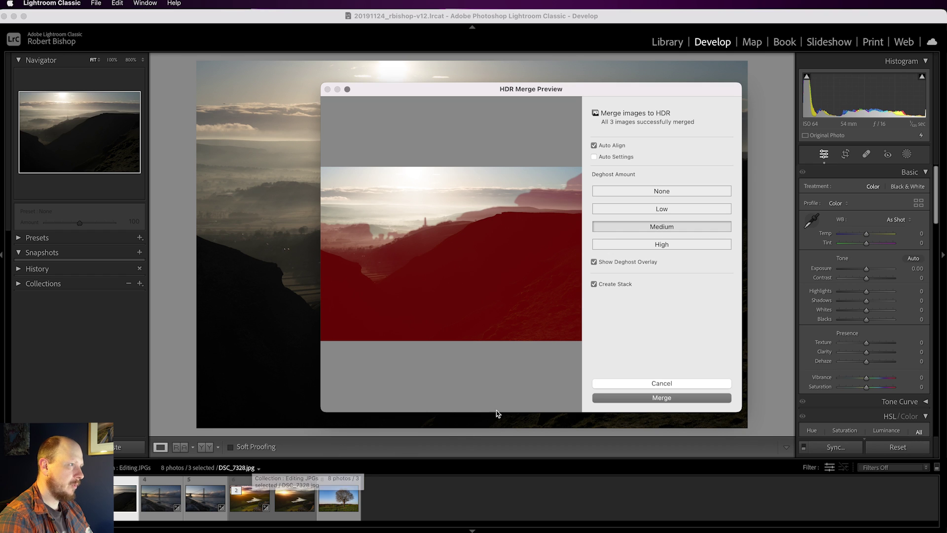
left_click(645, 398)
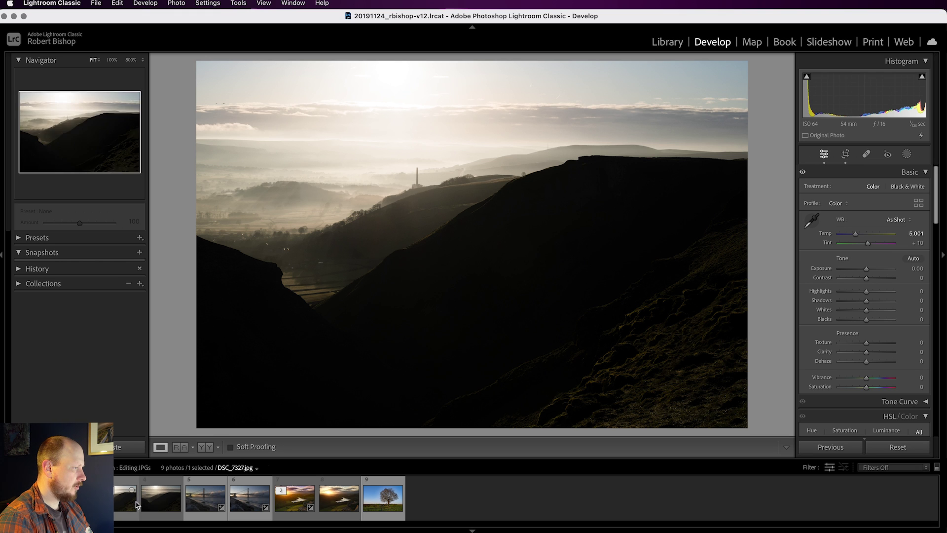
Pull Highlights to -100 on DSC_7326 and zoom in to inspect the sky.
left_click(106, 498)
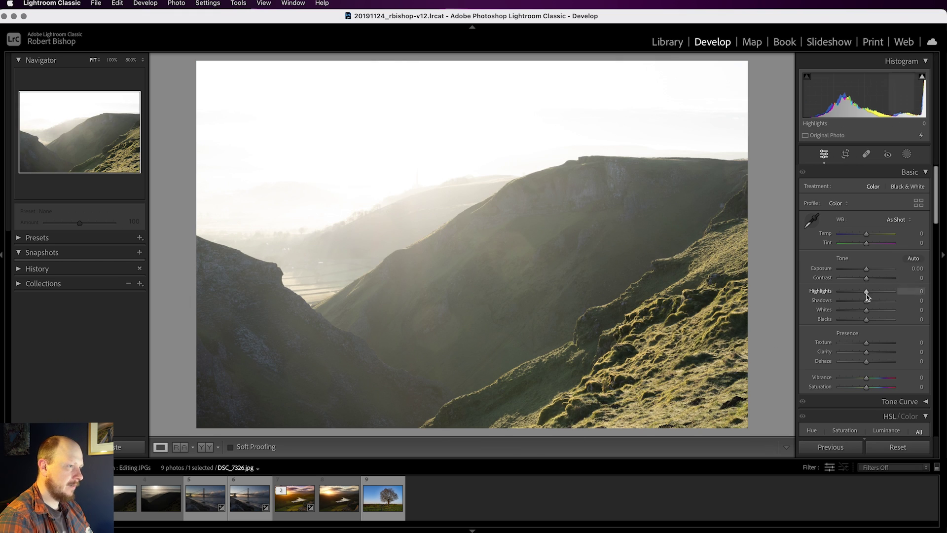
left_click_drag(864, 292, 832, 295)
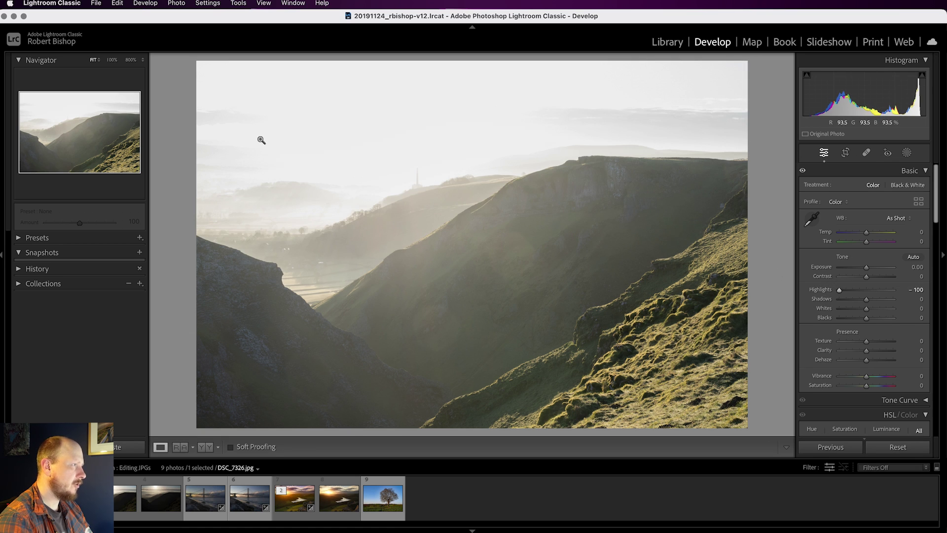
left_click(321, 114)
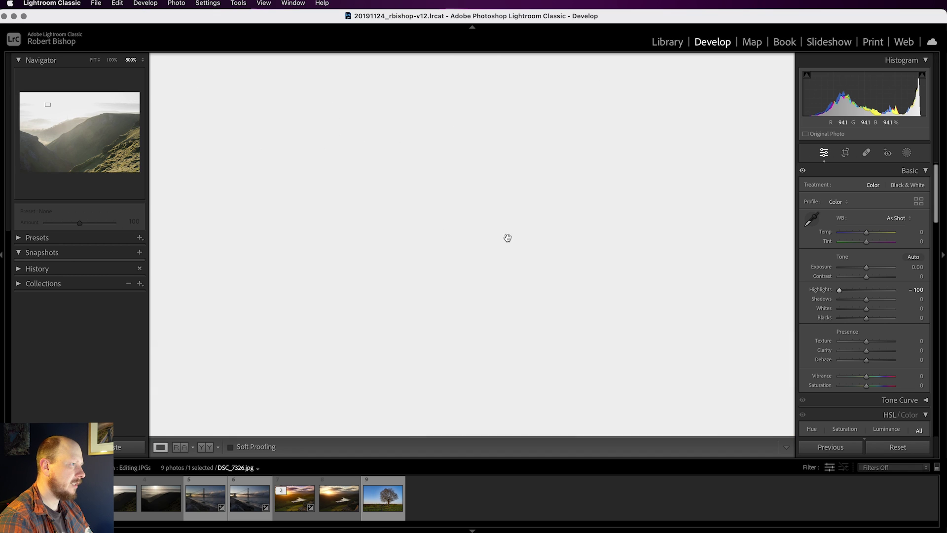
left_click(434, 224)
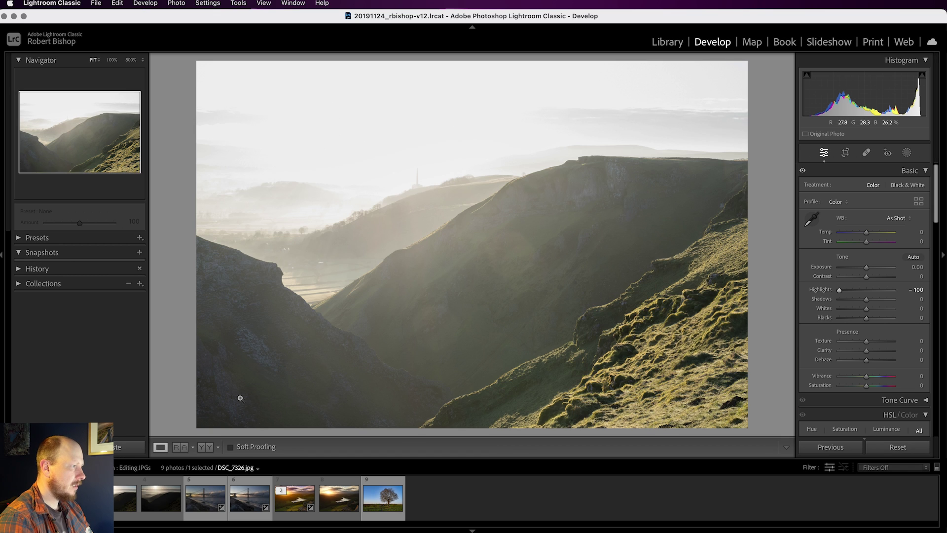
Lift Shadows to +100 on DSC_7328 and inspect the dark hillside up close.
key("Right")
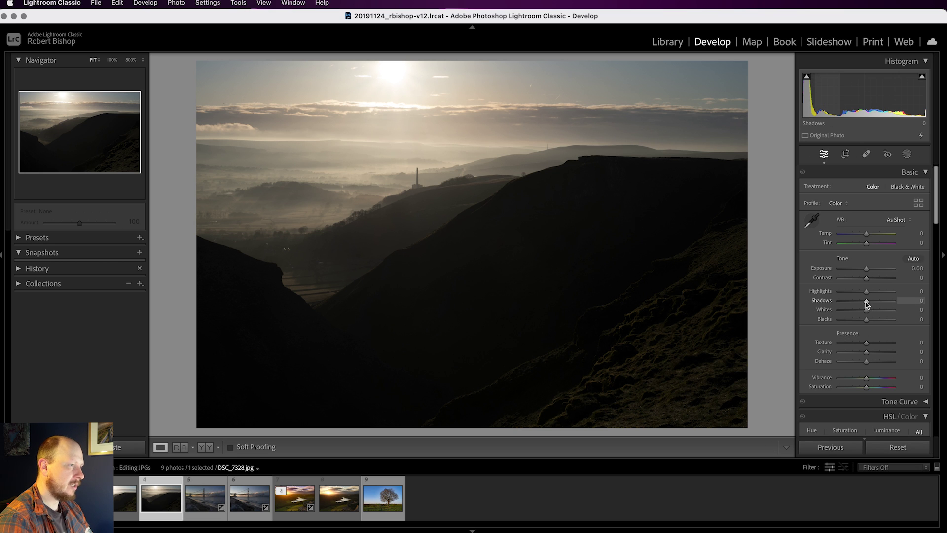
left_click_drag(867, 304, 920, 306)
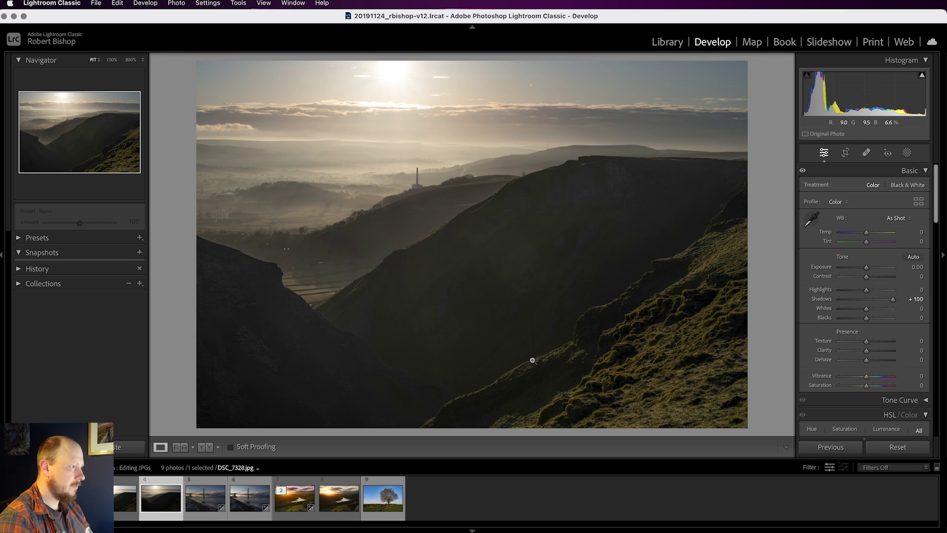
left_click_drag(374, 364, 295, 227)
left_click_drag(513, 308, 471, 297)
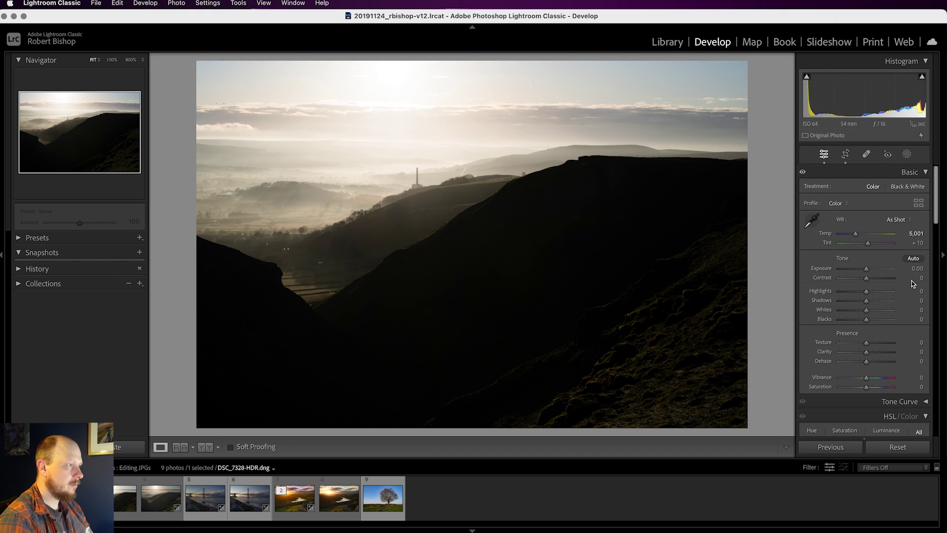
Apply Auto tone (Exposure +0.90, Highlights −91, Shadows +80) and zoom-check shadows, grass and sky.
key("super+u")
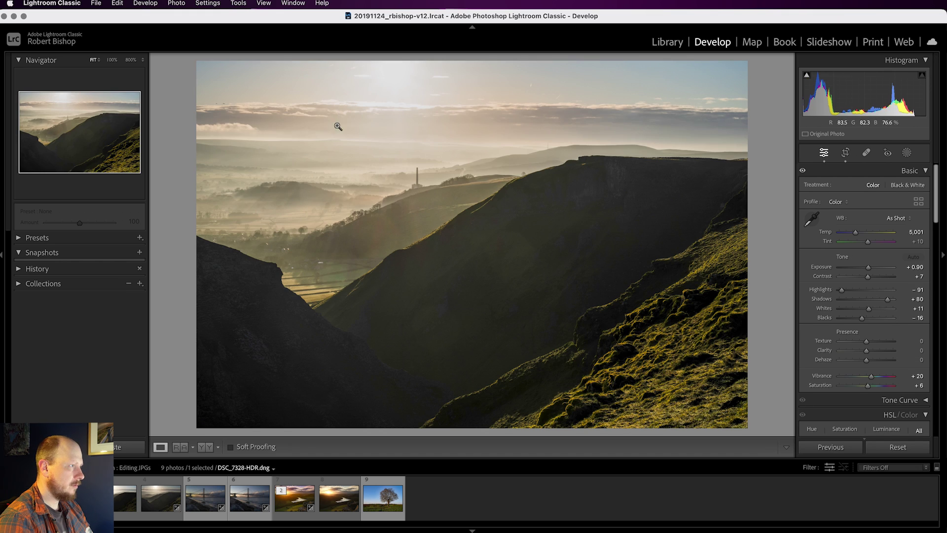
left_click(566, 356)
left_click_drag(487, 266, 572, 321)
left_click(494, 266)
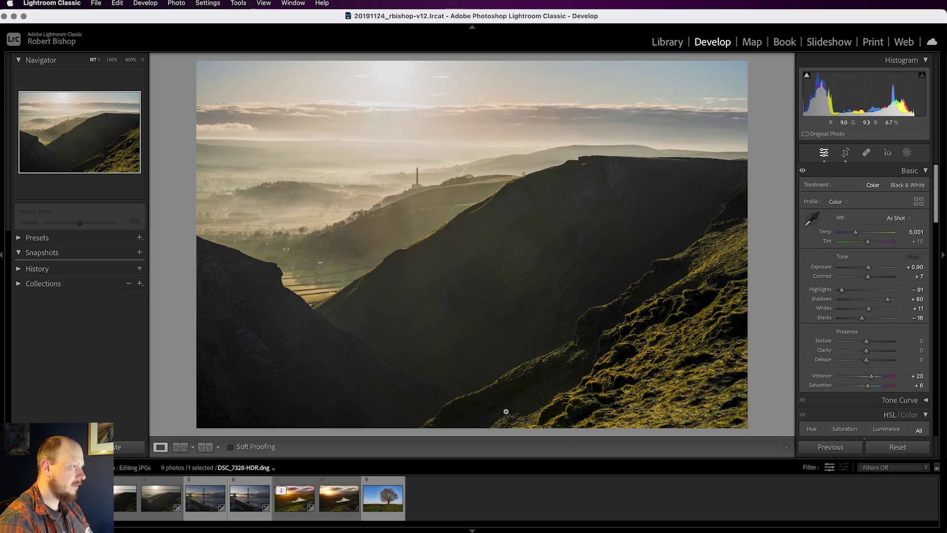
left_click(583, 393)
left_click_drag(653, 350, 396, 274)
left_click(434, 272)
left_click(353, 108)
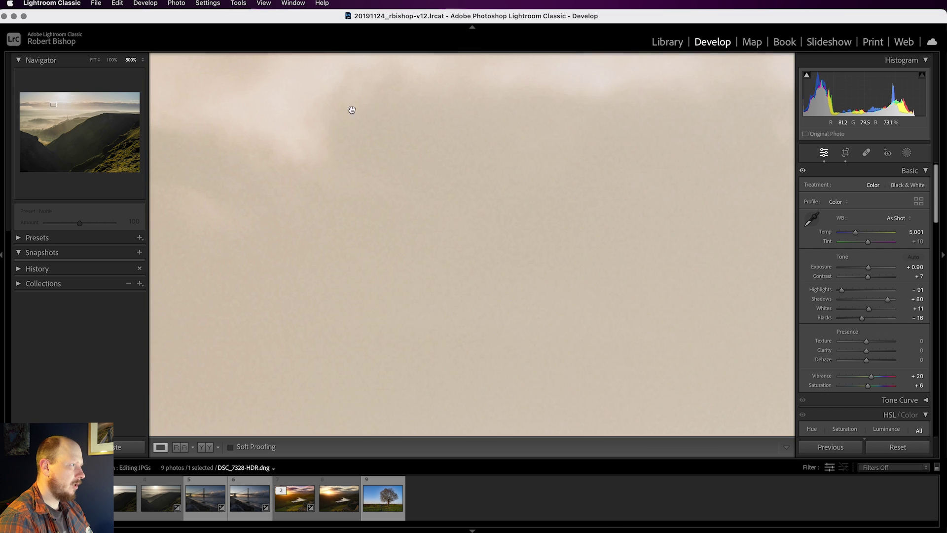
left_click_drag(355, 106, 512, 319)
left_click(513, 302)
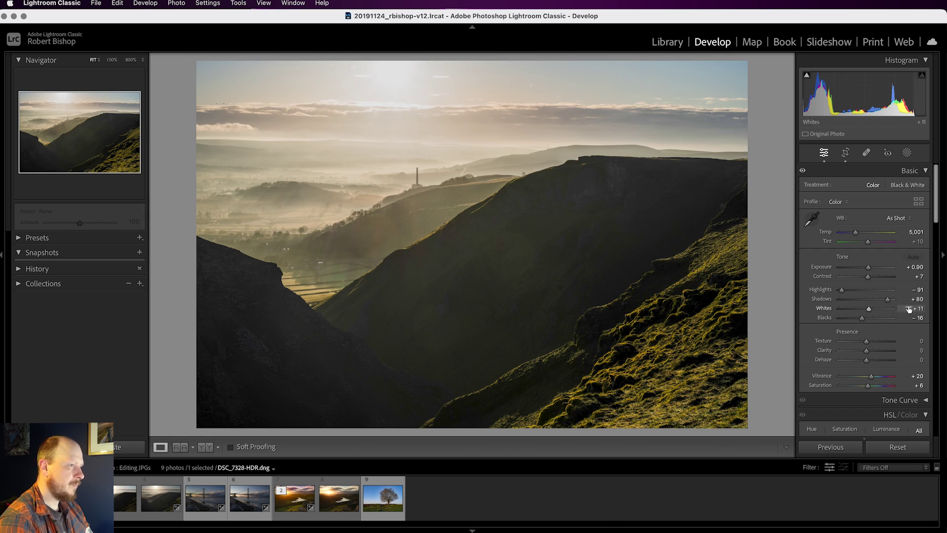
Add a linear gradient mask over the lower-right hillside with Shadows +51, then exit Masking.
left_click(907, 152)
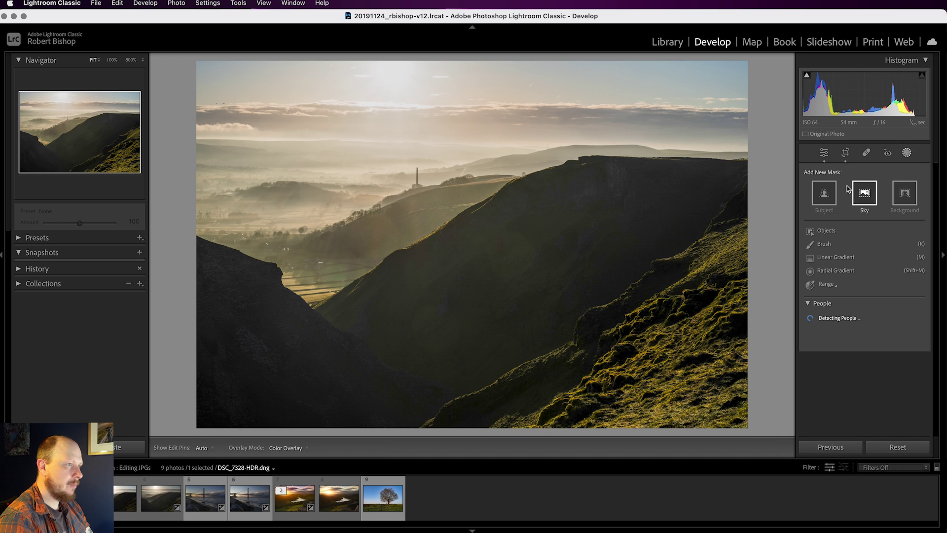
left_click(834, 257)
left_click_drag(501, 363, 423, 152)
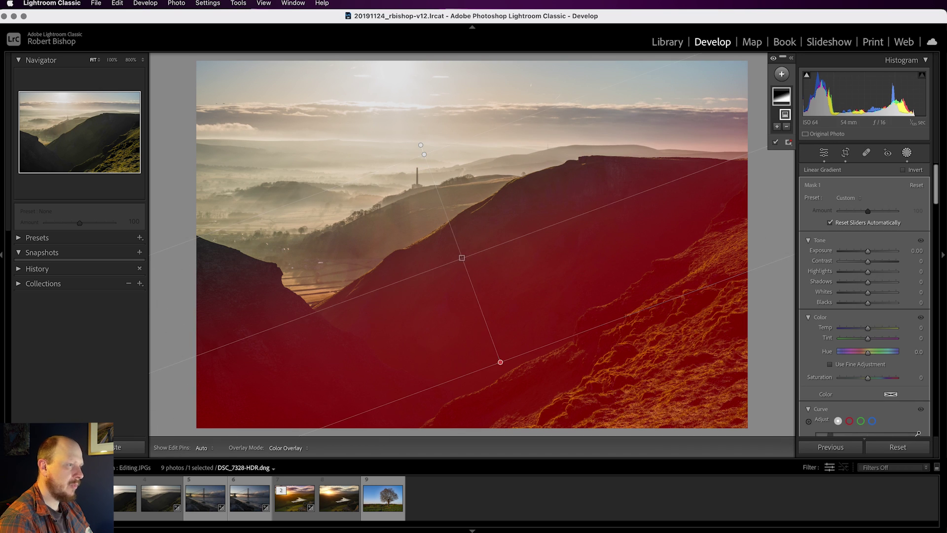
left_click_drag(867, 281, 883, 286)
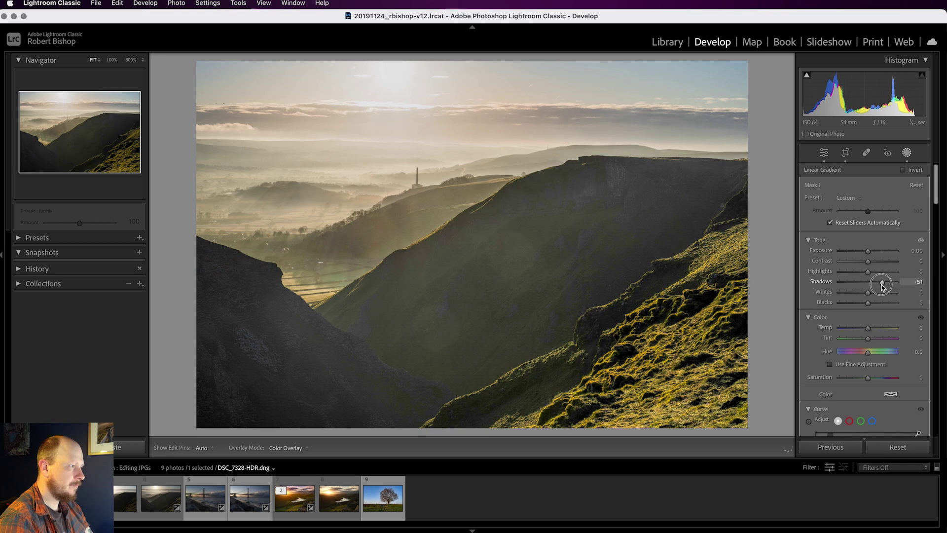
key("shift+w")
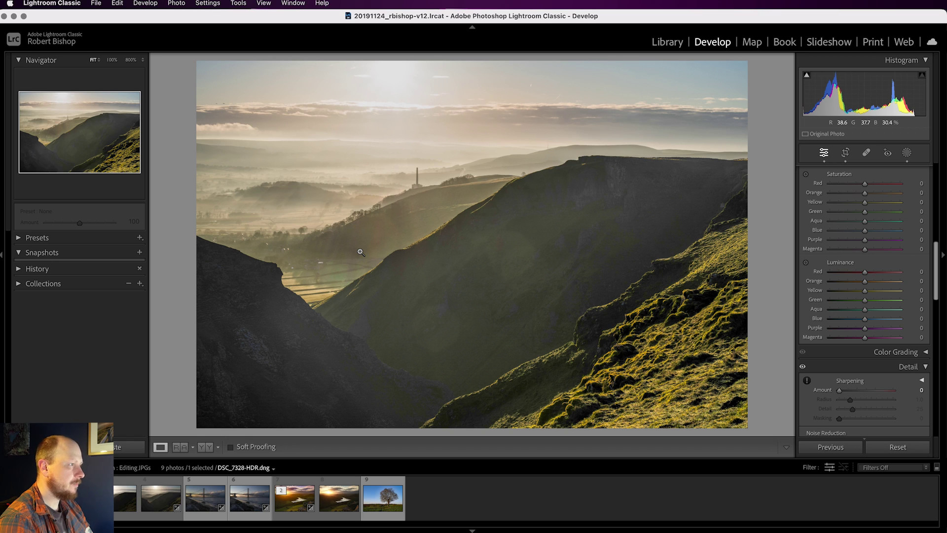
Pick the tree photo DSC_3829-2-low.jpg, inspect its sky closely for banding, and send it to Photoshop.
left_click(375, 509)
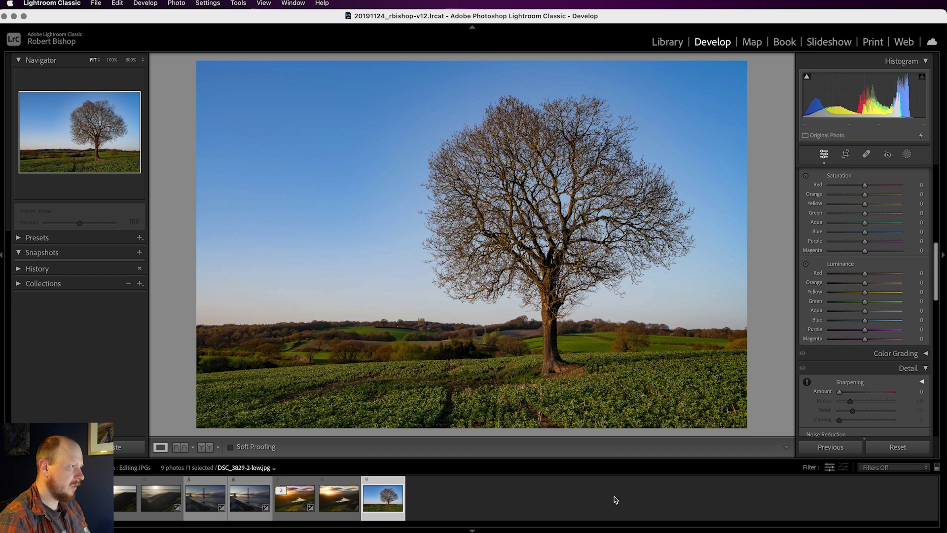
left_click(406, 186)
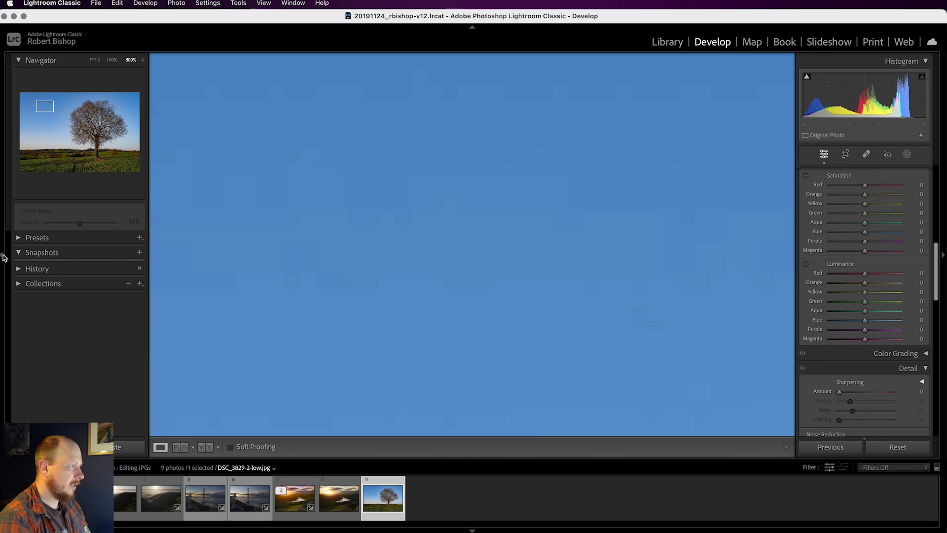
left_click(3, 255)
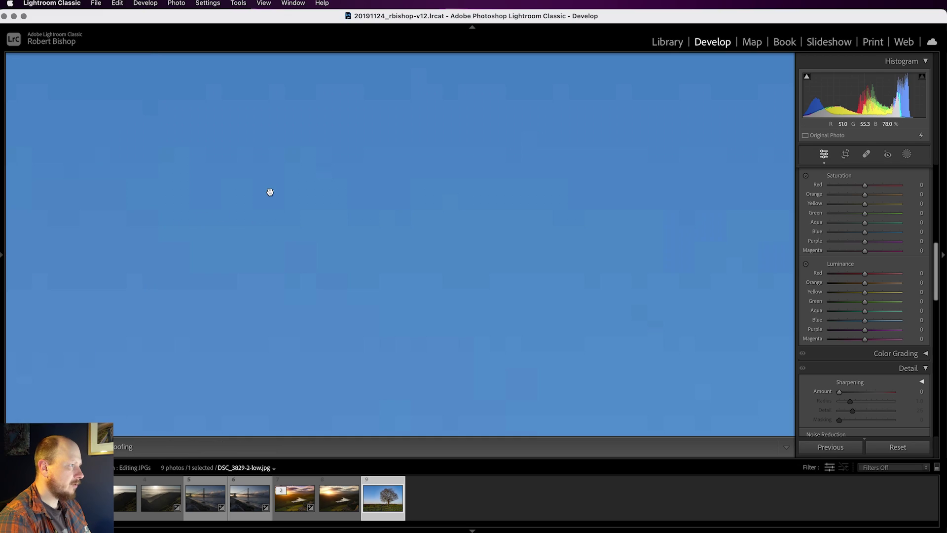
left_click(368, 277)
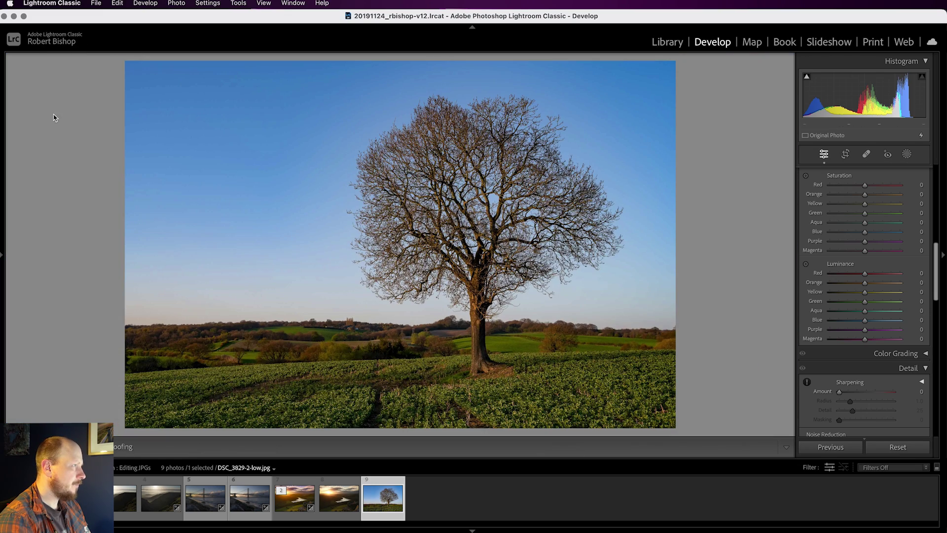
left_click(264, 176)
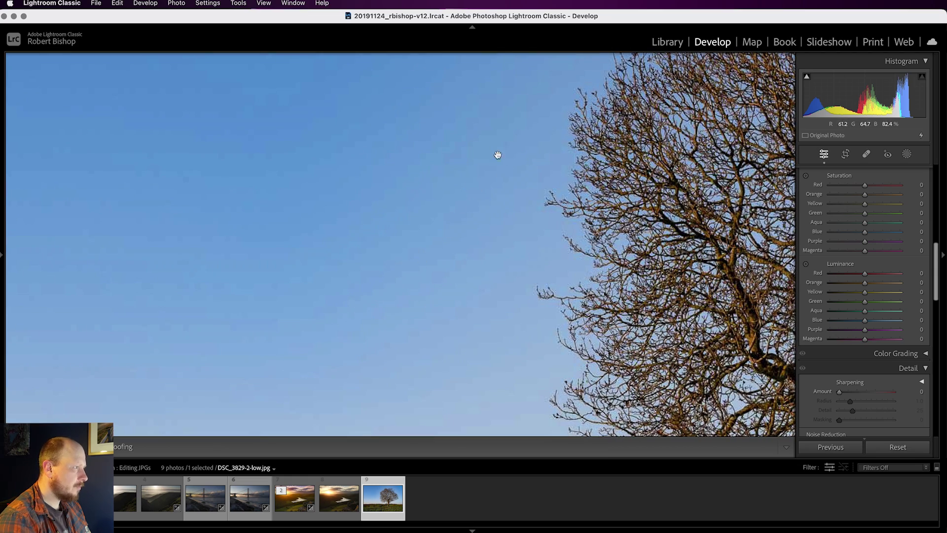
left_click_drag(386, 273, 433, 258)
left_click(434, 259)
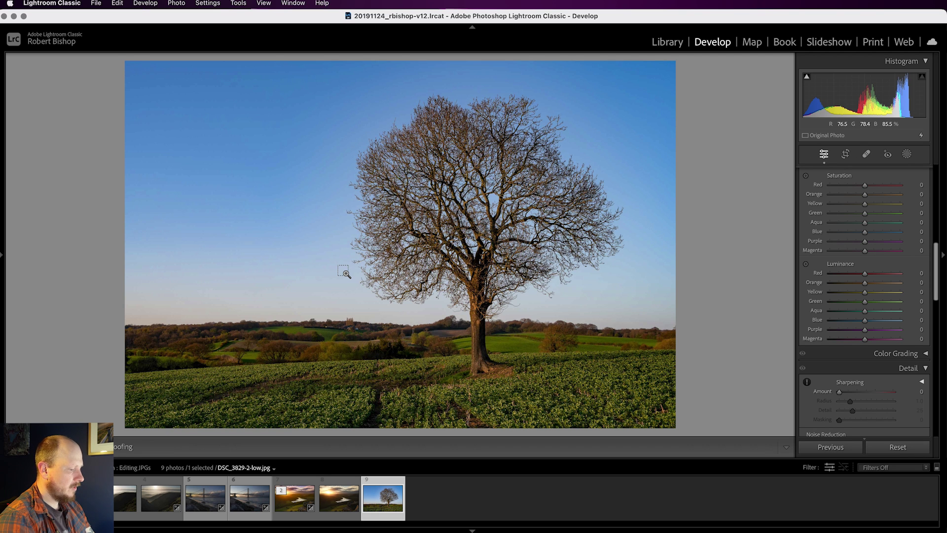
key("super+e")
Open the tree photo in Photoshop 2023 and bring up the automatic selection tools.
left_click(689, 277)
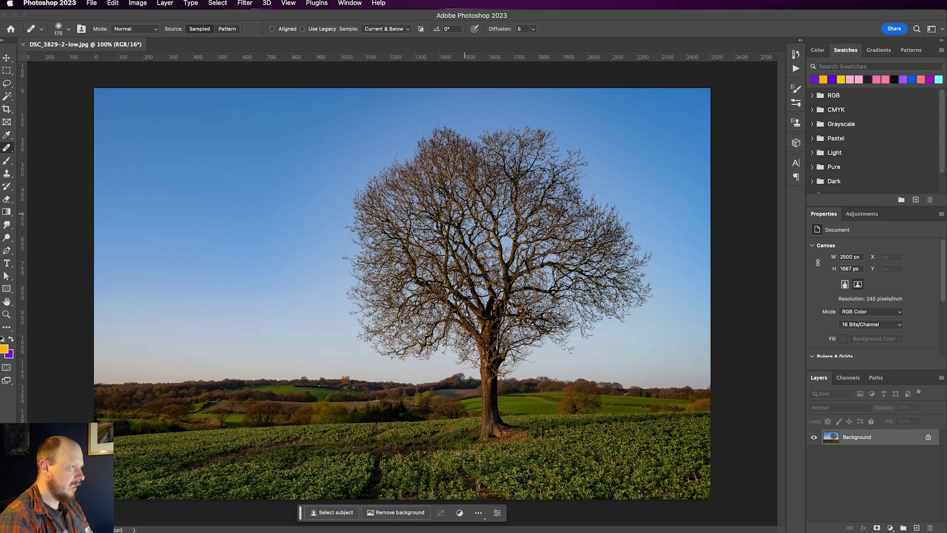
left_click(6, 58)
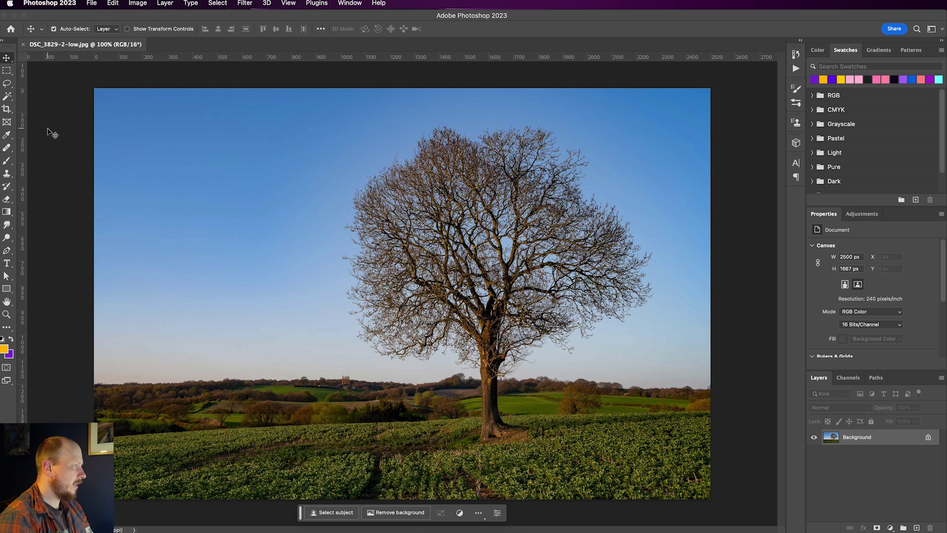
left_click(9, 97)
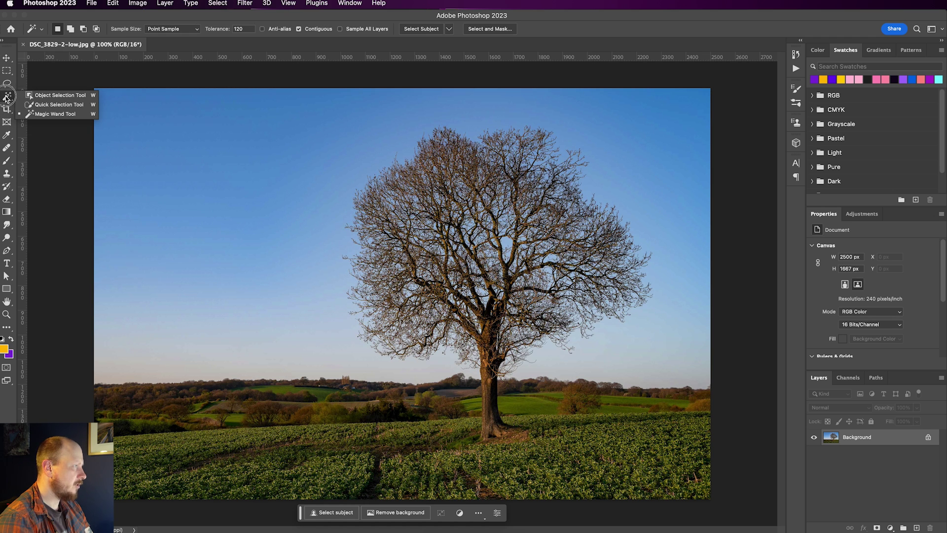
Select the tree and the field below the horizon with the Object Selection Tool.
left_click(59, 98)
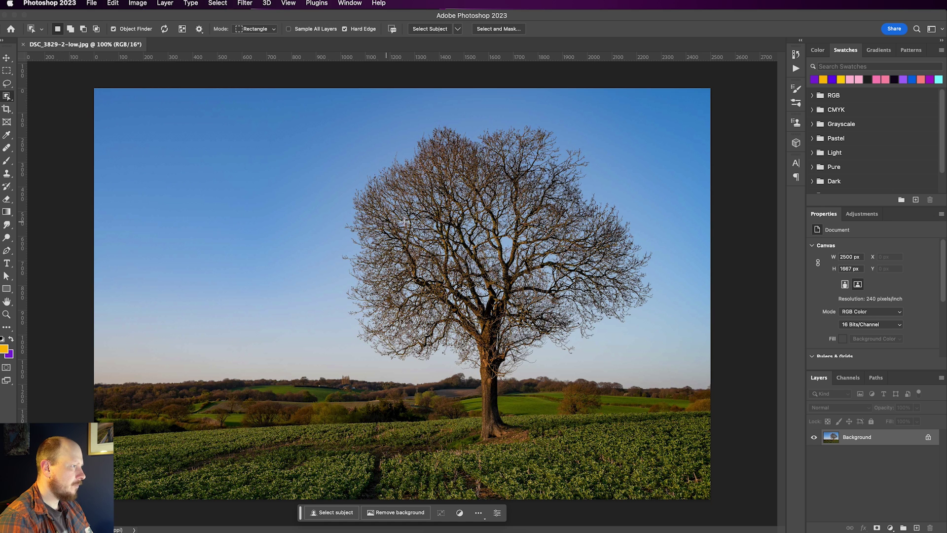
left_click(471, 209)
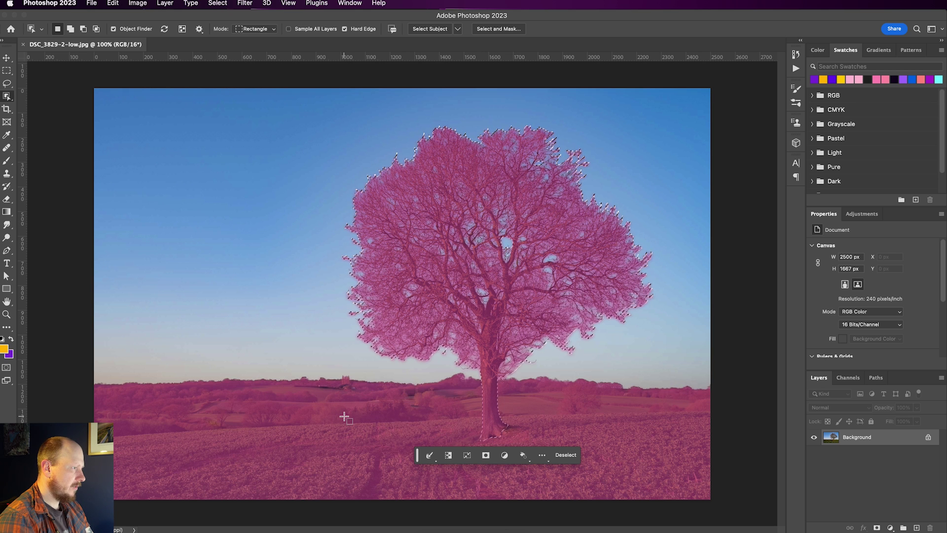
left_click(342, 411, "shift")
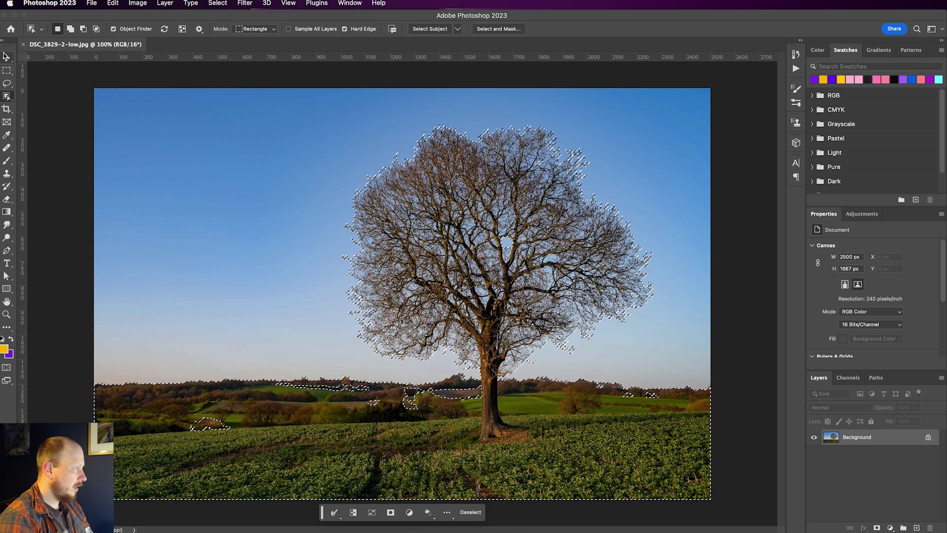
Add the missed blobs and gaps along the horizon to the selection with the Lasso.
left_click(7, 83)
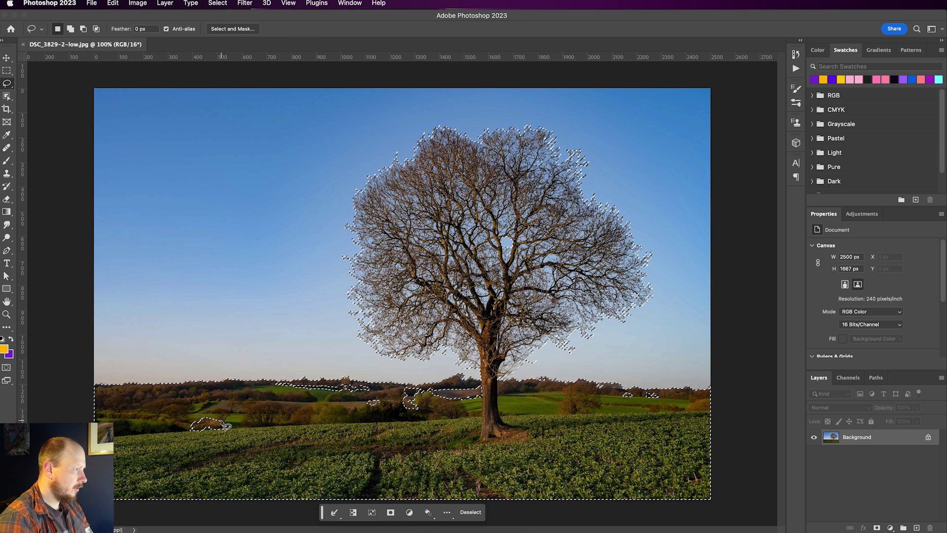
key("shift")
mouse_move(223, 411)
left_mouse_down()
mouse_move(169, 431)
mouse_move(215, 451)
mouse_move(258, 429)
mouse_move(225, 412)
left_mouse_up()
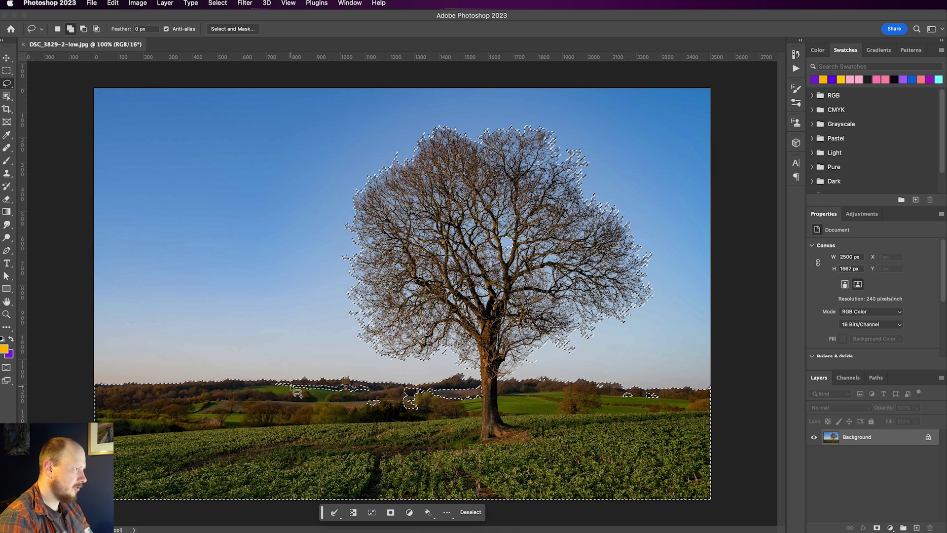
mouse_move(267, 380)
left_mouse_down()
mouse_move(353, 406)
mouse_move(450, 418)
mouse_move(486, 407)
mouse_move(479, 381)
mouse_move(443, 383)
left_mouse_up()
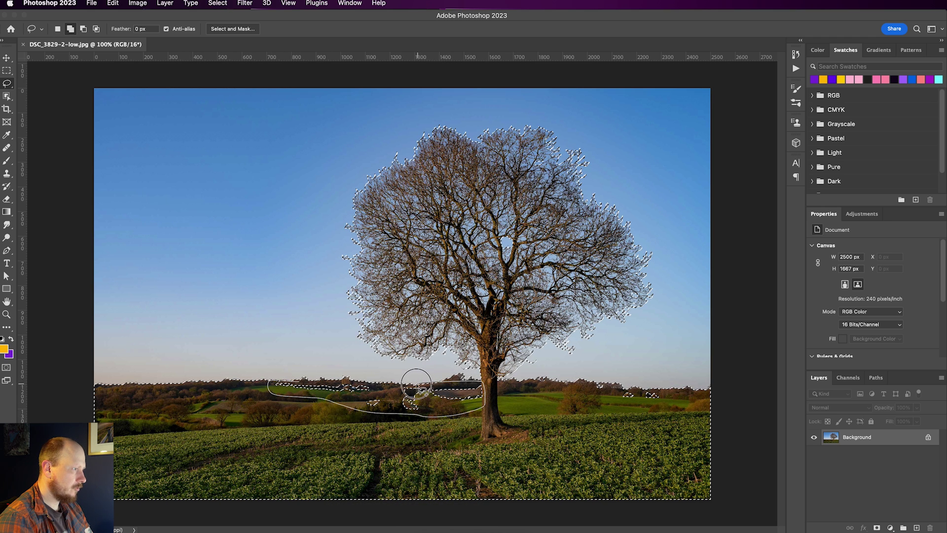
left_click_drag(381, 387, 296, 382)
key("shift")
mouse_move(636, 377)
left_mouse_down()
mouse_move(608, 392)
mouse_move(663, 404)
mouse_move(636, 393)
left_mouse_up()
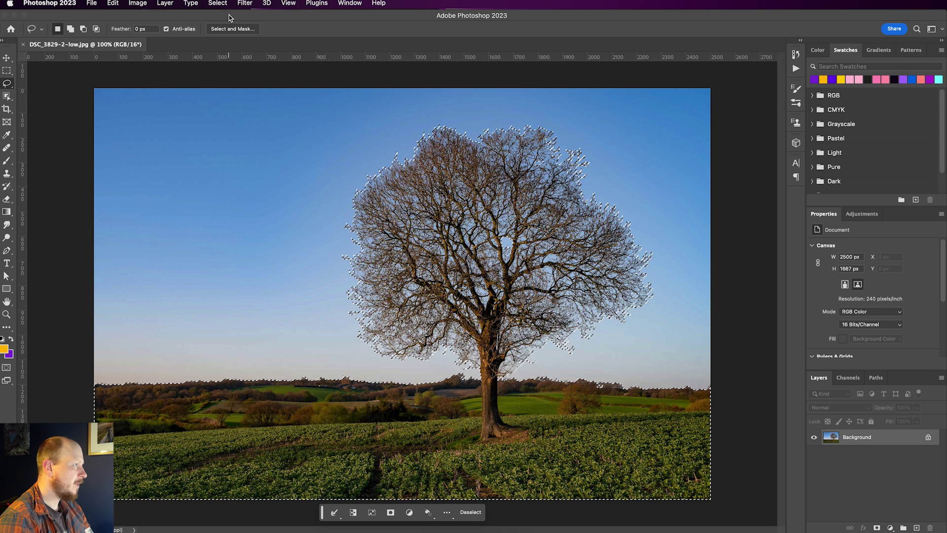
Save the tree-and-field selection as a channel named 'Tree'.
left_click(217, 4)
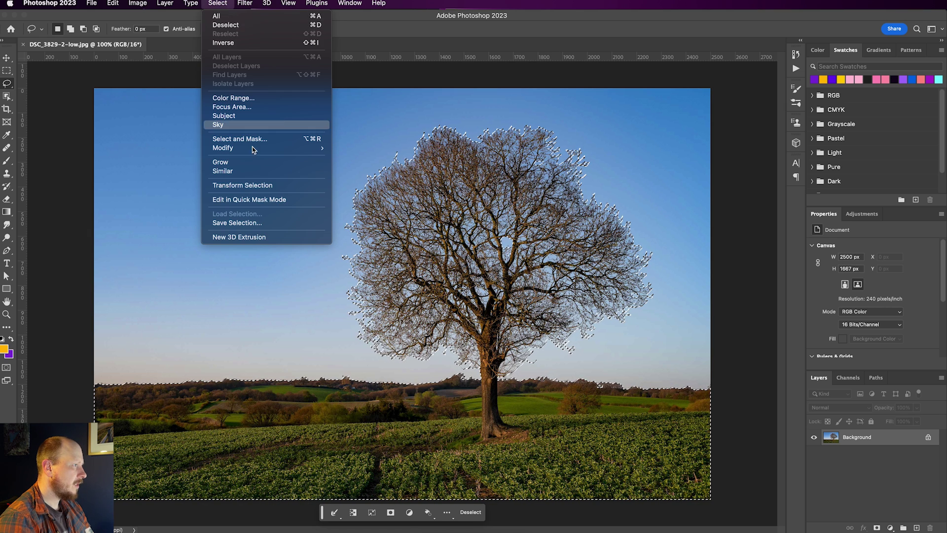
left_click(237, 222)
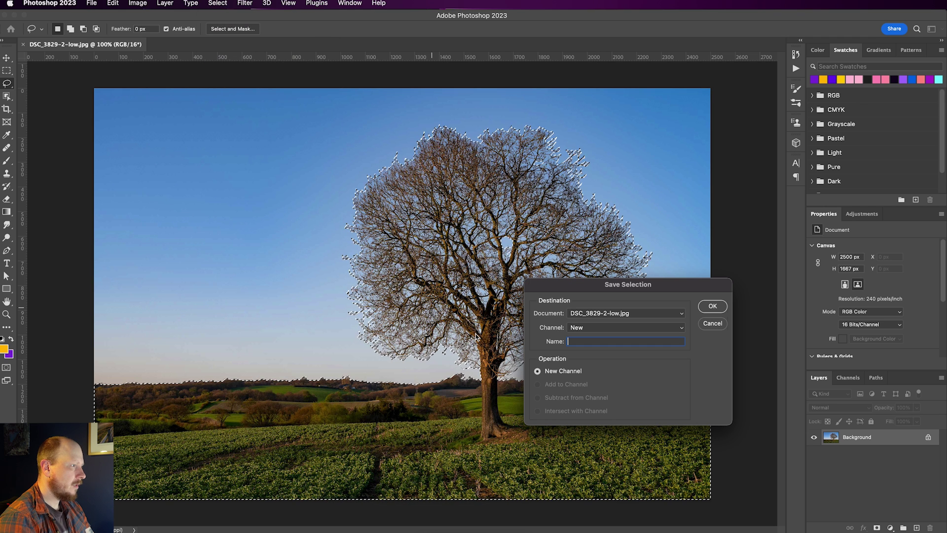
type("Tree")
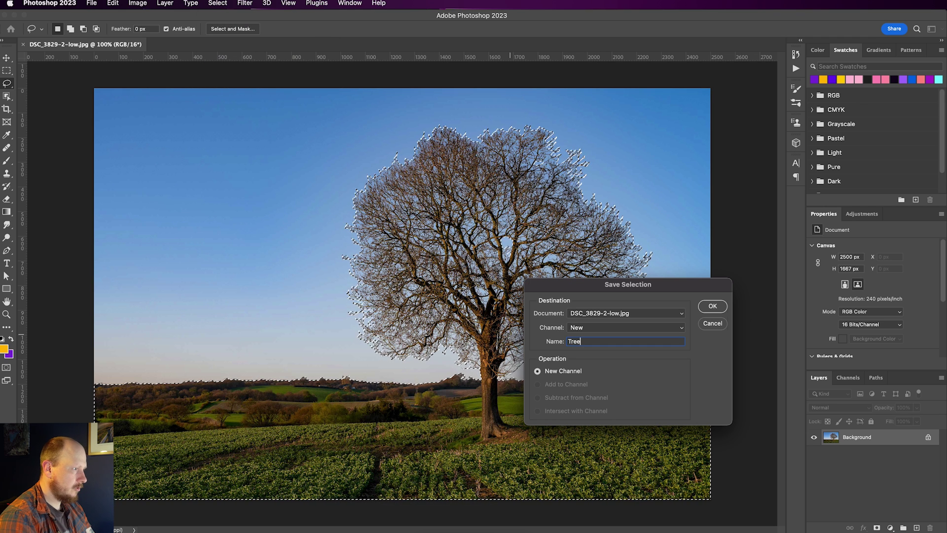
left_click(713, 305)
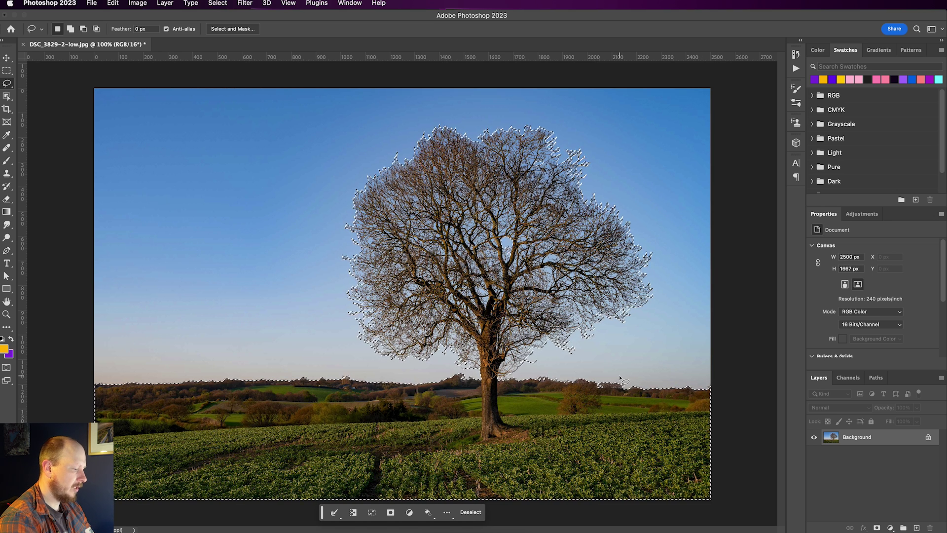
Invert the selection and copy the sky onto a new Layer 1, checking it against Background.
key("super+shift+i")
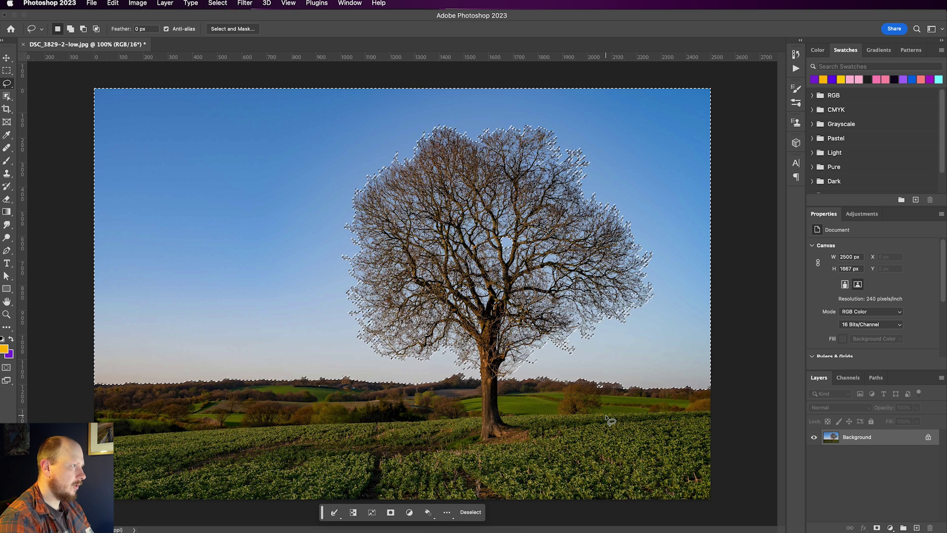
key("ctrl+j")
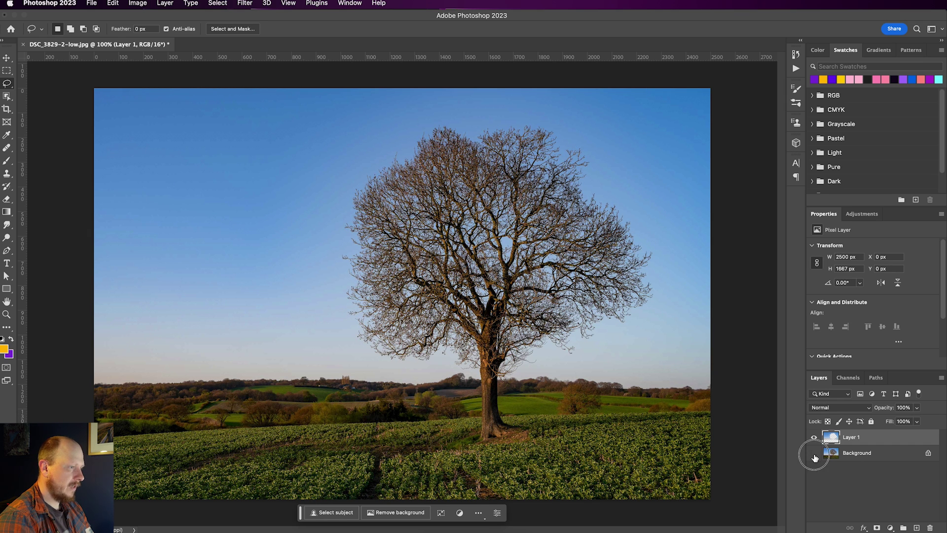
left_click(814, 454)
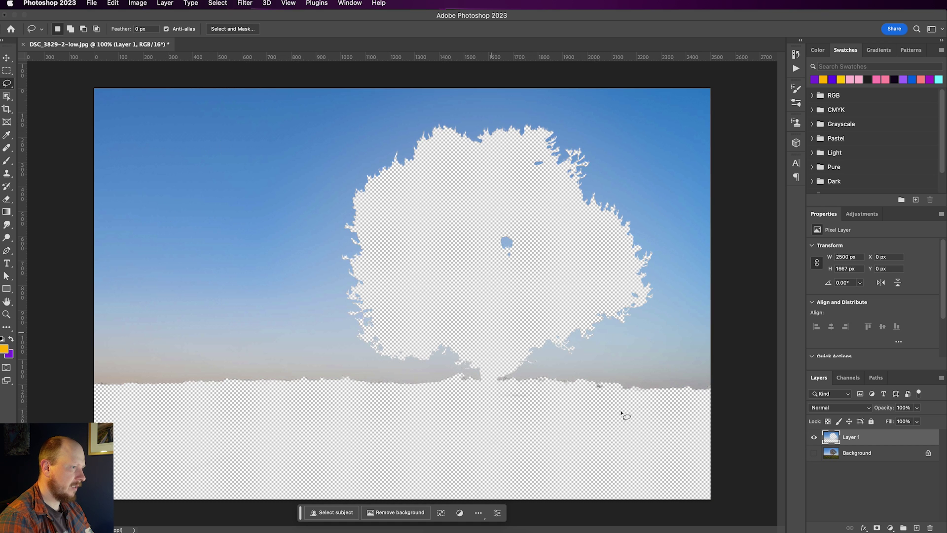
left_click(813, 452)
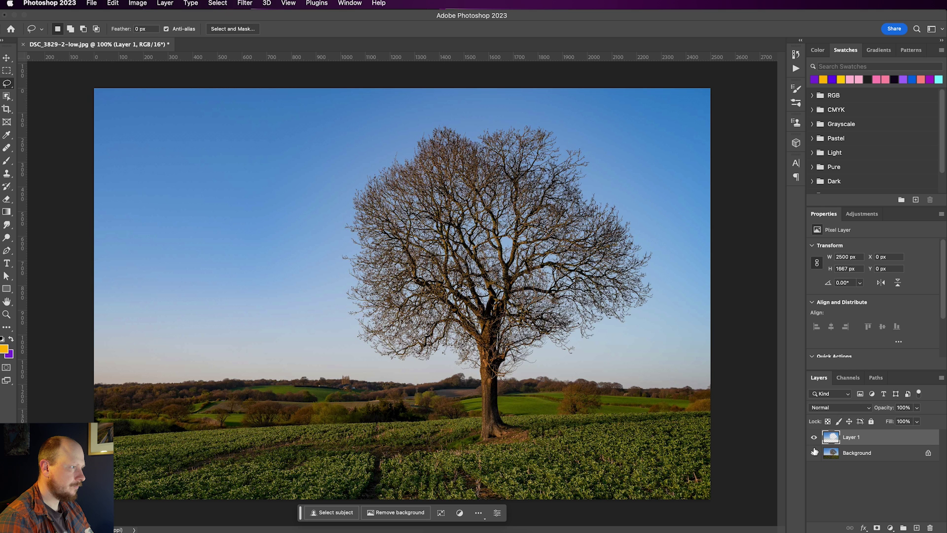
Load the 'Tree' channel selection on Background and copy it onto a new Layer 2.
left_click(870, 455)
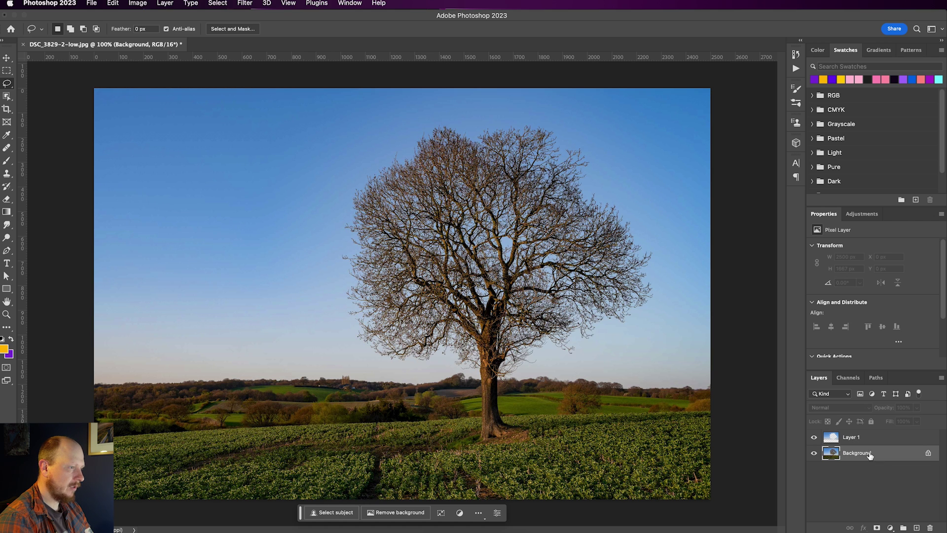
left_click(218, 4)
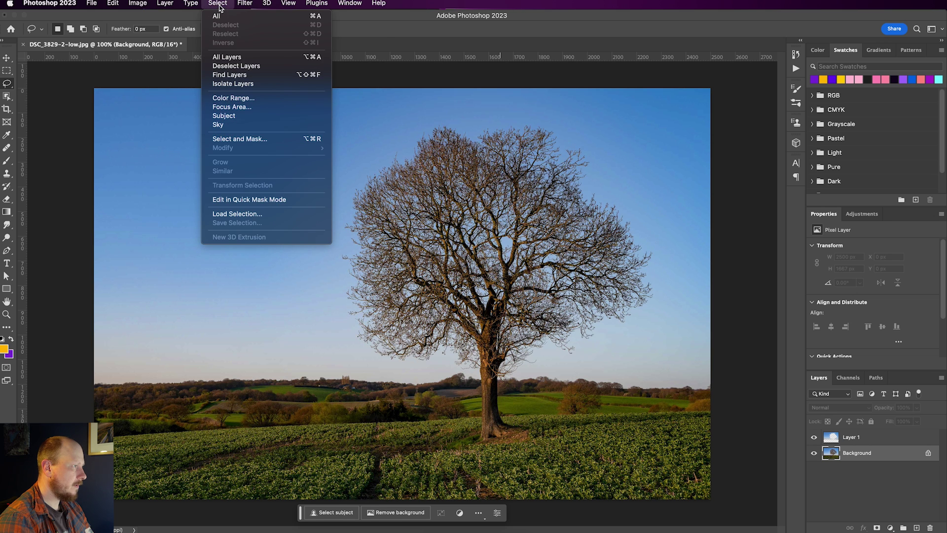
left_click(248, 215)
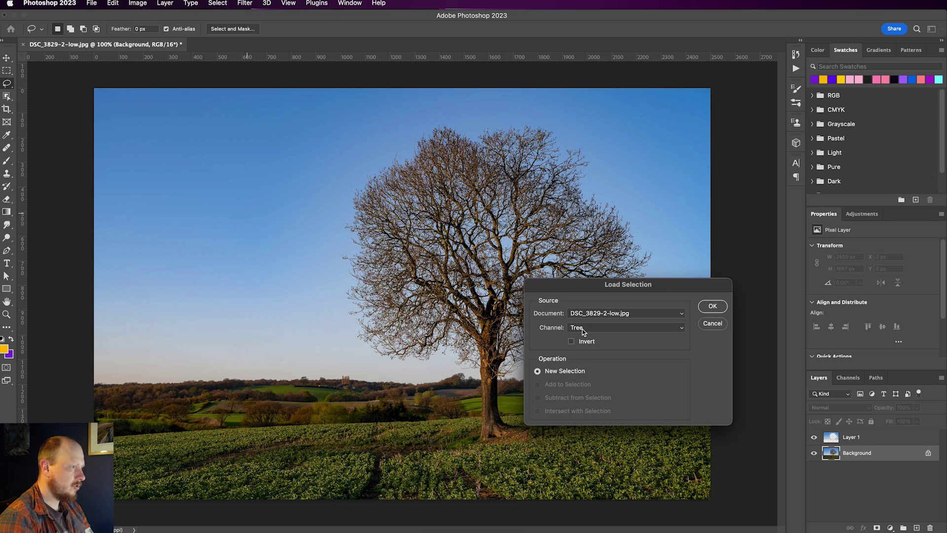
left_click(713, 305)
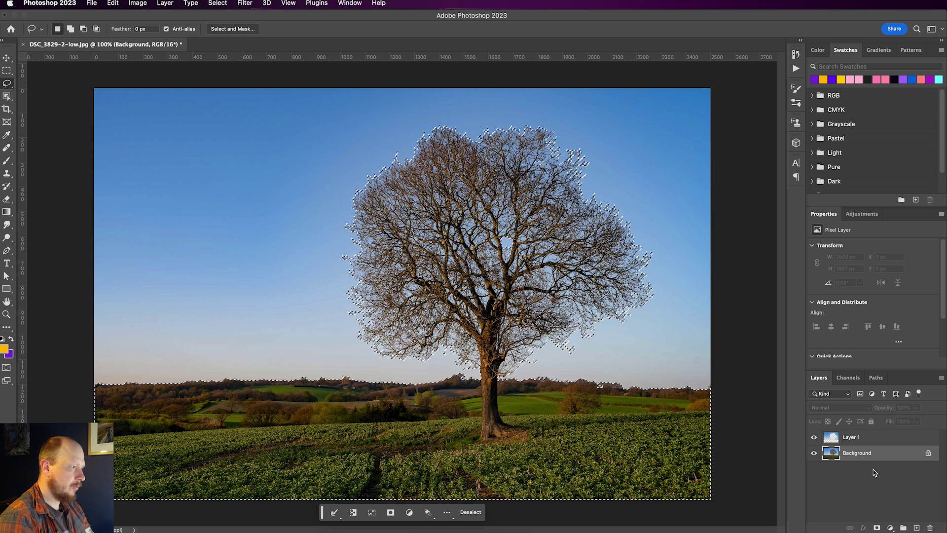
key("super+j")
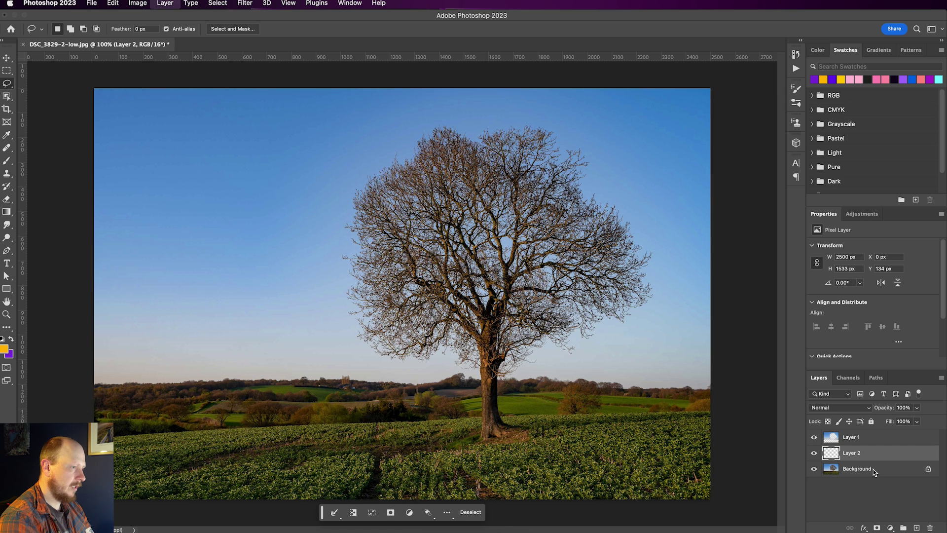
Toggle the layers' visibility to inspect the sky, cut-out and Background layers individually.
left_click(815, 439)
left_click(814, 469)
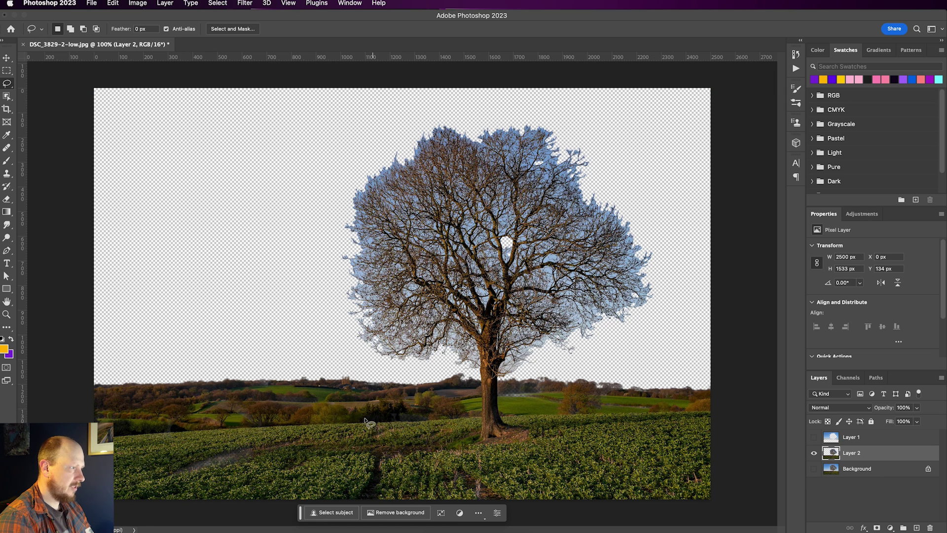
left_click(814, 452)
left_click(814, 438)
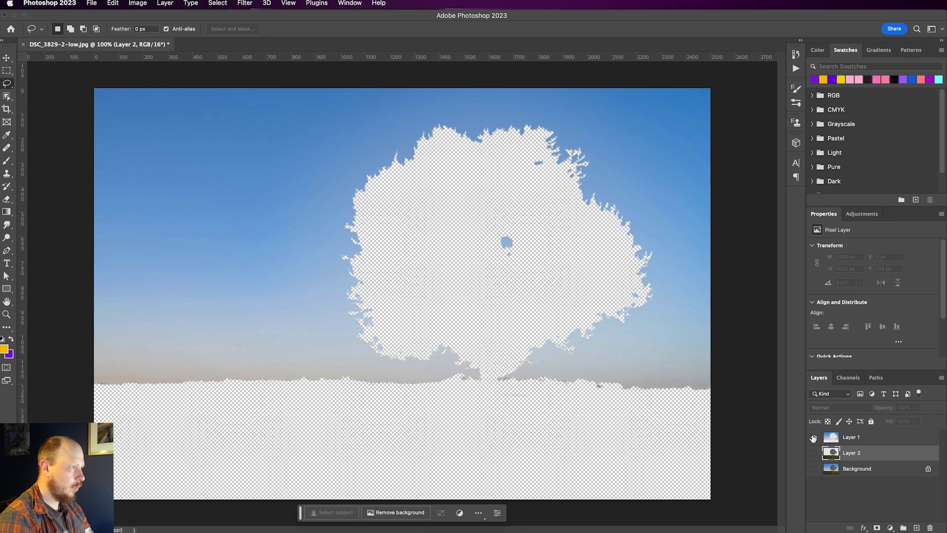
left_click(814, 437)
left_click(815, 469)
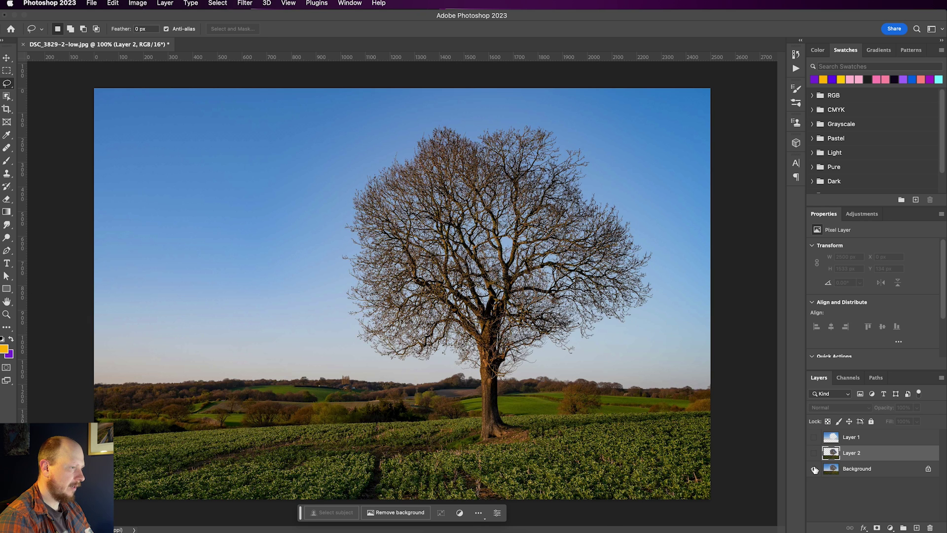
left_click(814, 453)
Apply a Gaussian Blur with a radius of about 6 pixels to the sky Layer 1.
left_click(814, 437)
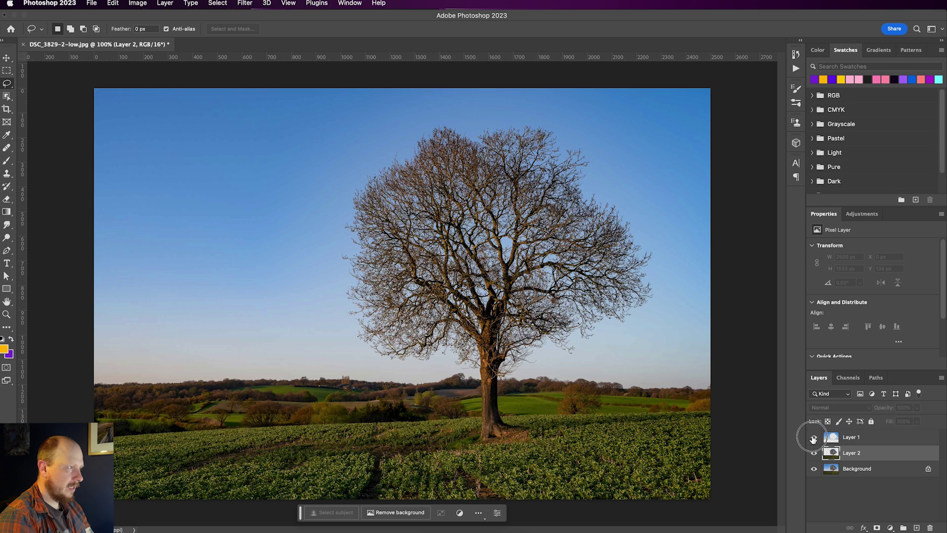
left_click(857, 439)
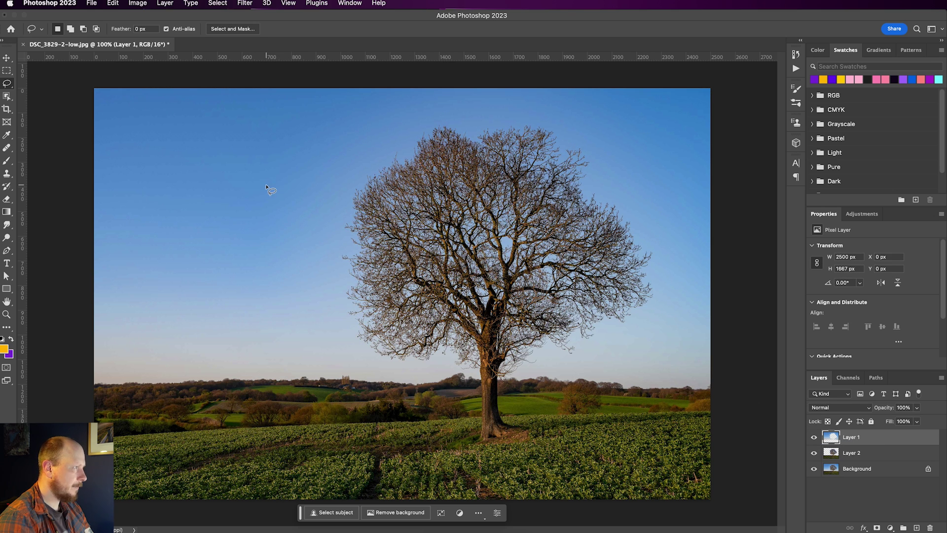
left_click(245, 4)
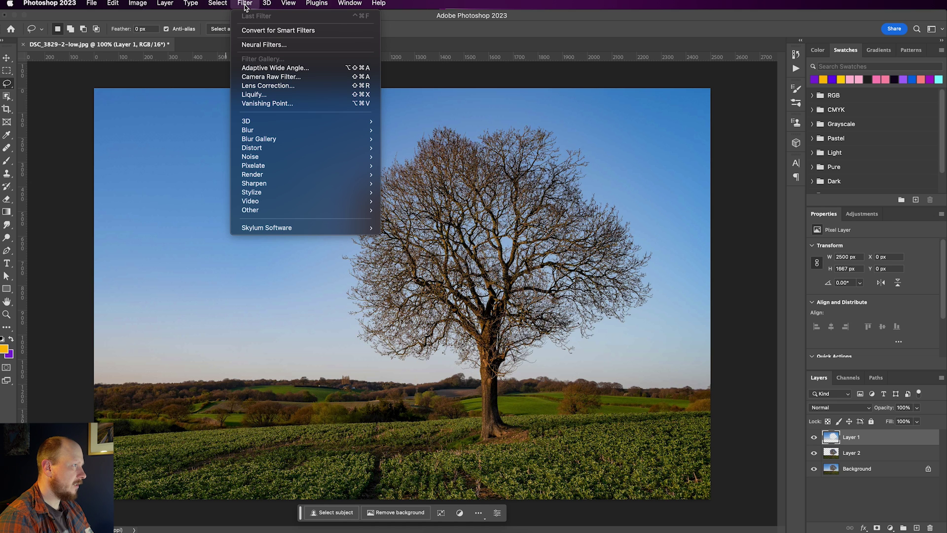
mouse_move(306, 131)
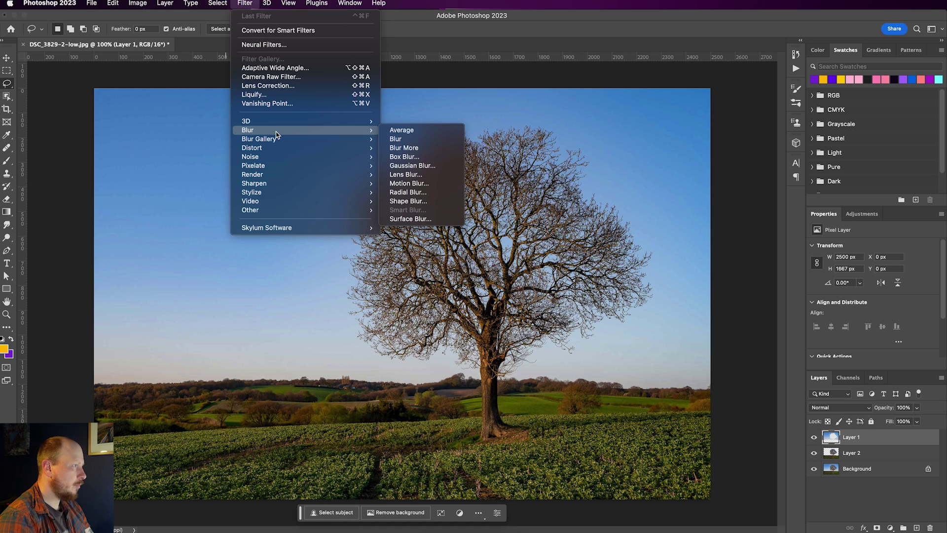
left_click(427, 167)
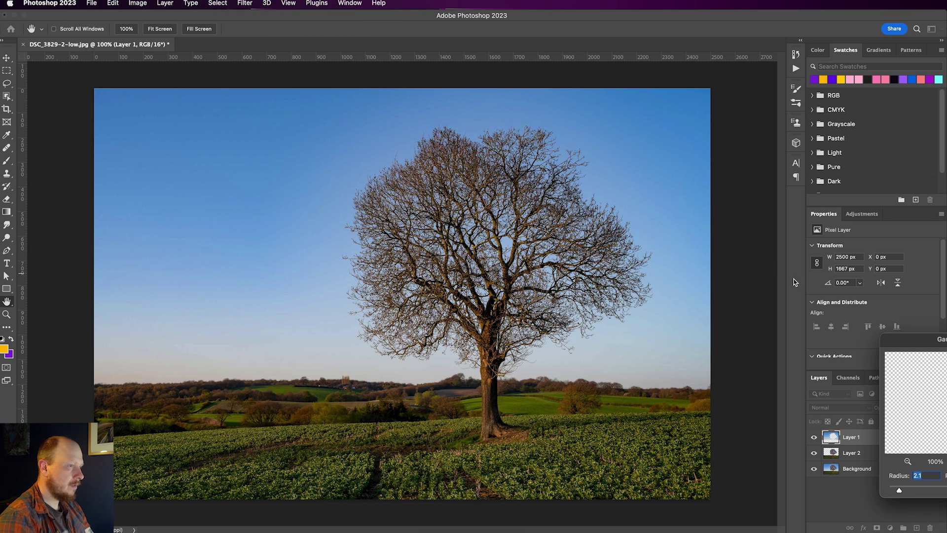
left_click_drag(924, 342, 494, 169)
left_click_drag(438, 309, 461, 309)
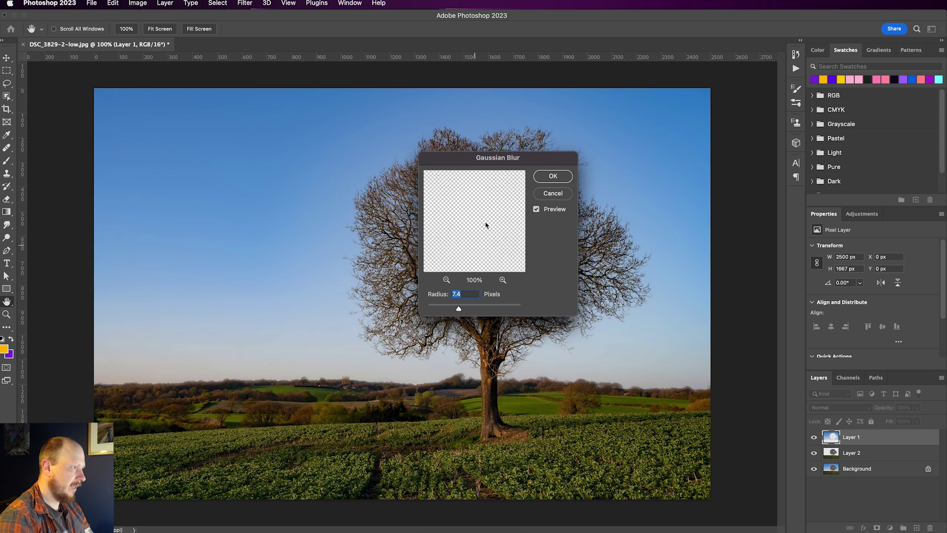
left_click_drag(459, 312, 454, 311)
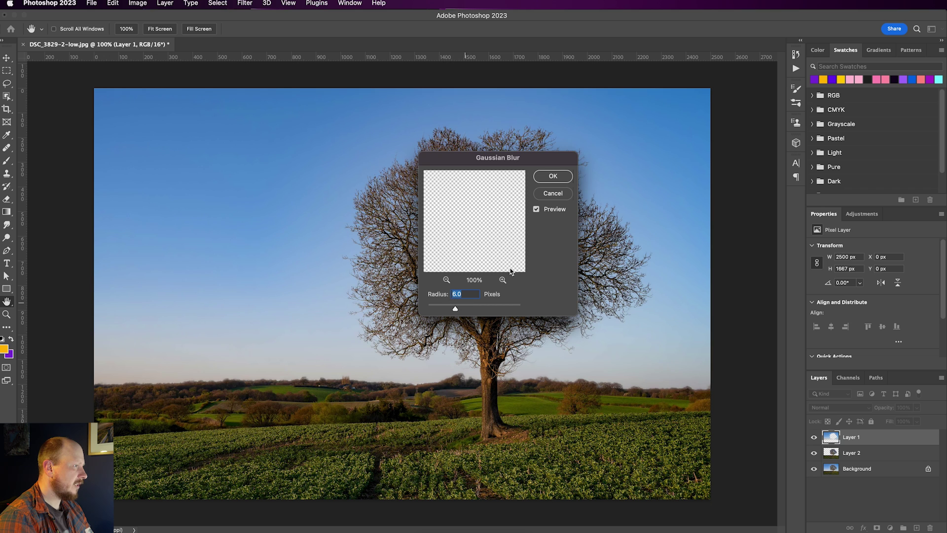
left_click(548, 178)
Move Layer 2 above the blurred sky layer, then zoom and toggle Layer 1 to compare.
left_click(852, 455)
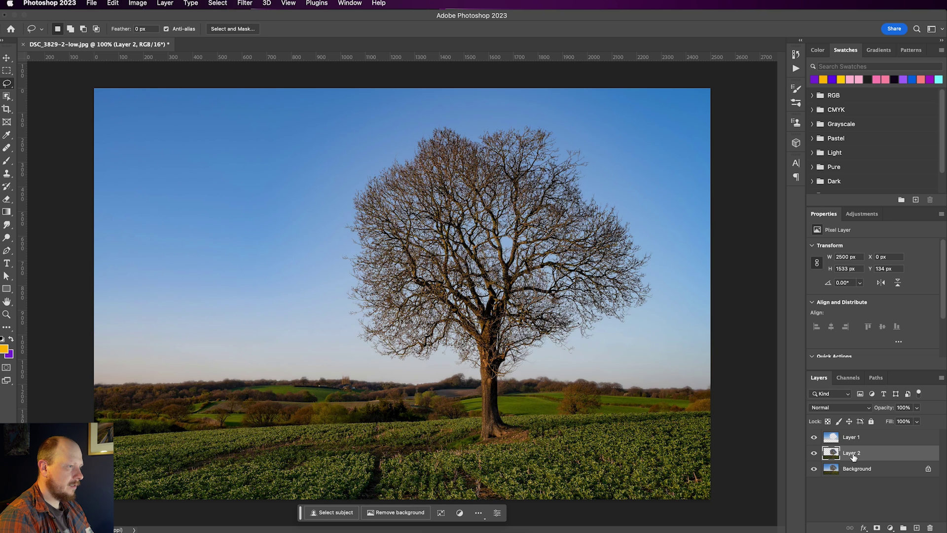
left_click_drag(853, 457, 852, 439)
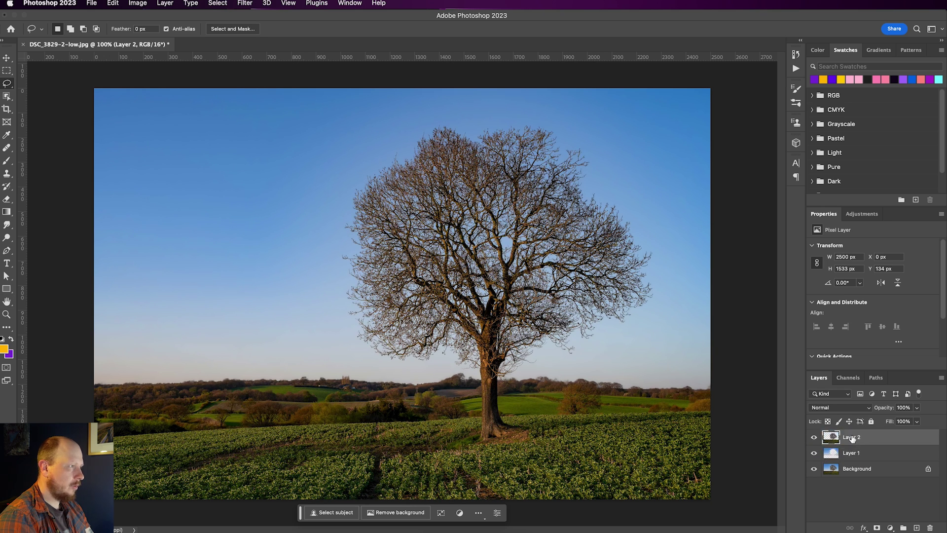
scroll(247, 219, "up", 15)
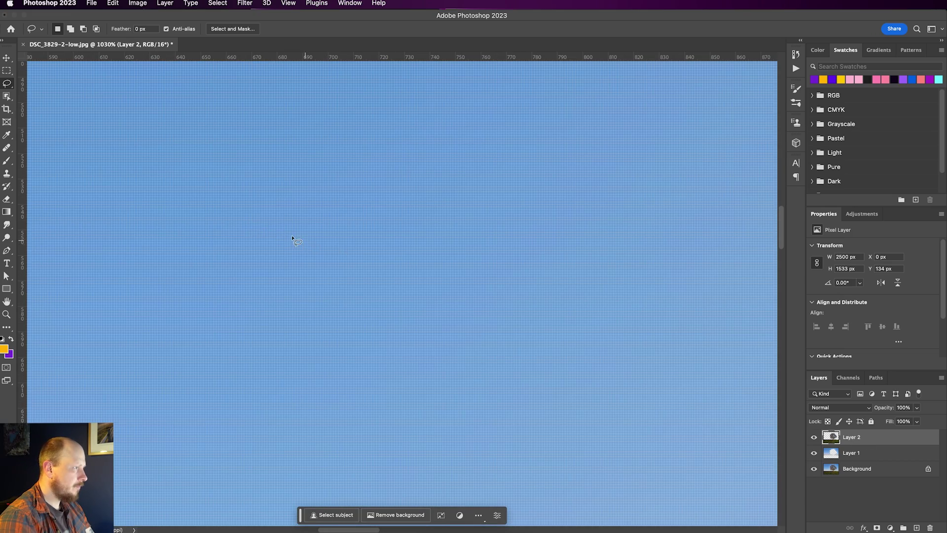
scroll(409, 304, "down", 5)
scroll(408, 302, "down", 3)
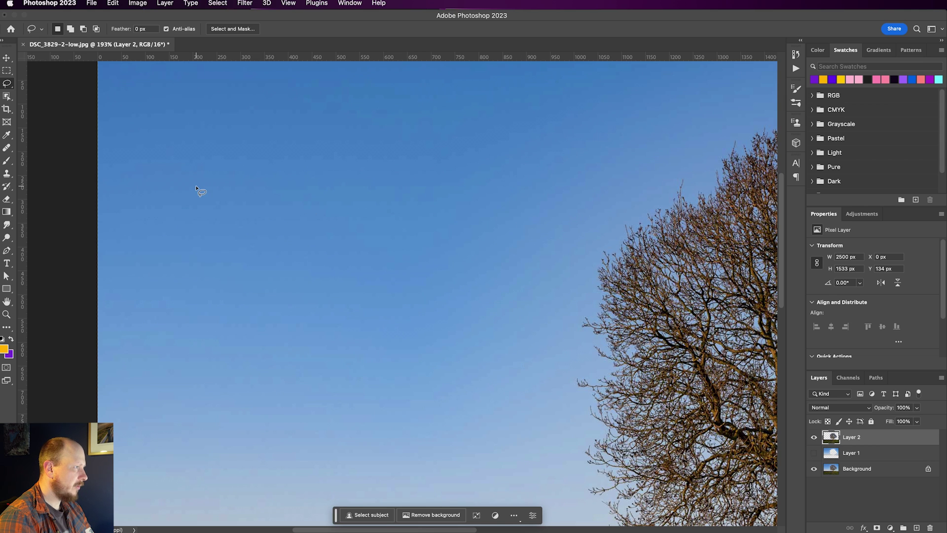
scroll(197, 190, "up", 2)
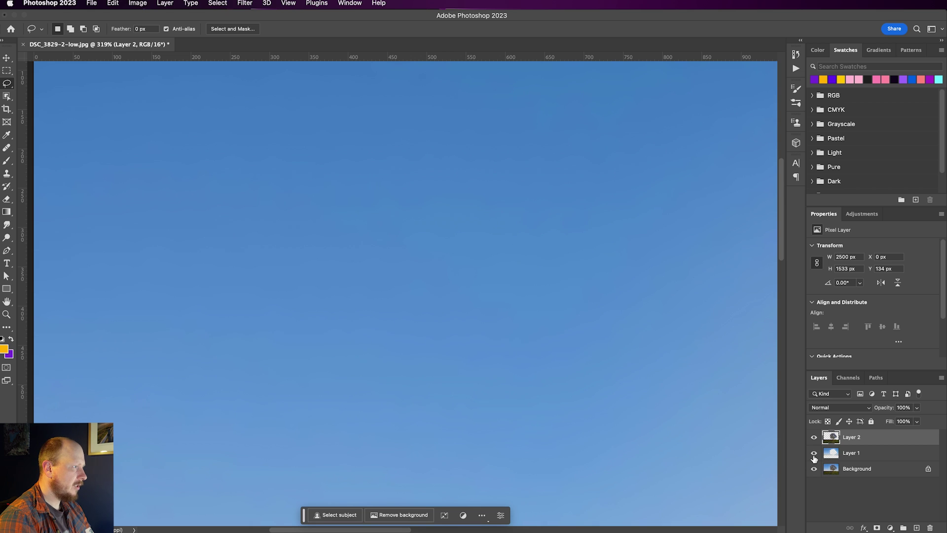
left_click(814, 453)
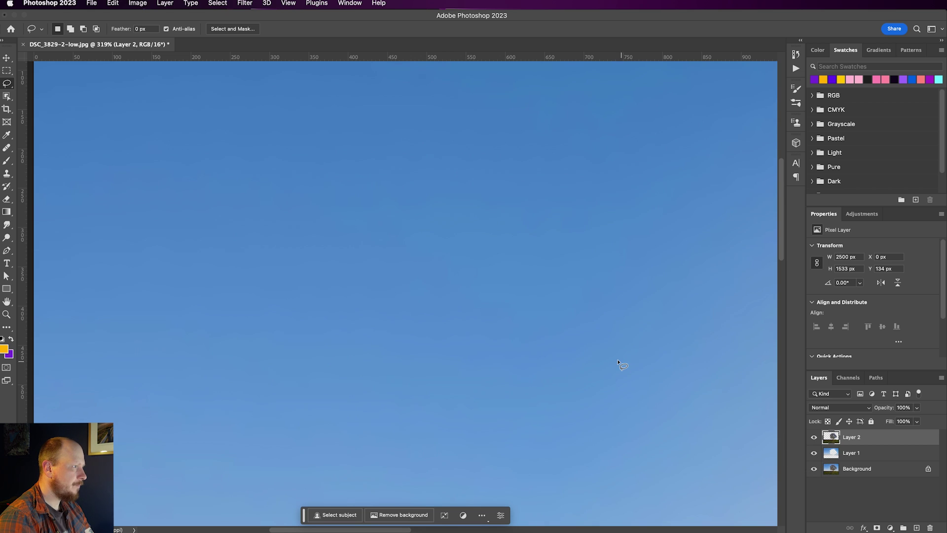
scroll(620, 364, "down", 6)
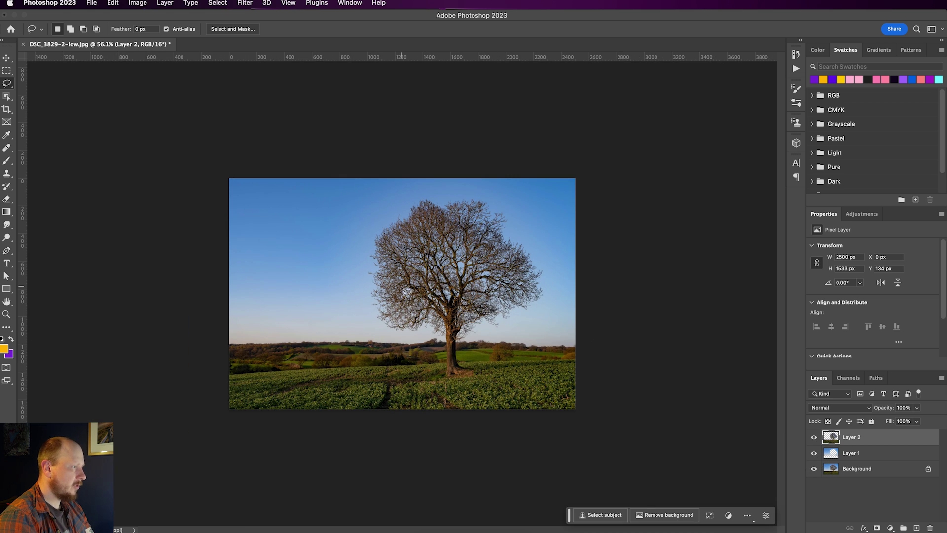
scroll(406, 291, "up", 2)
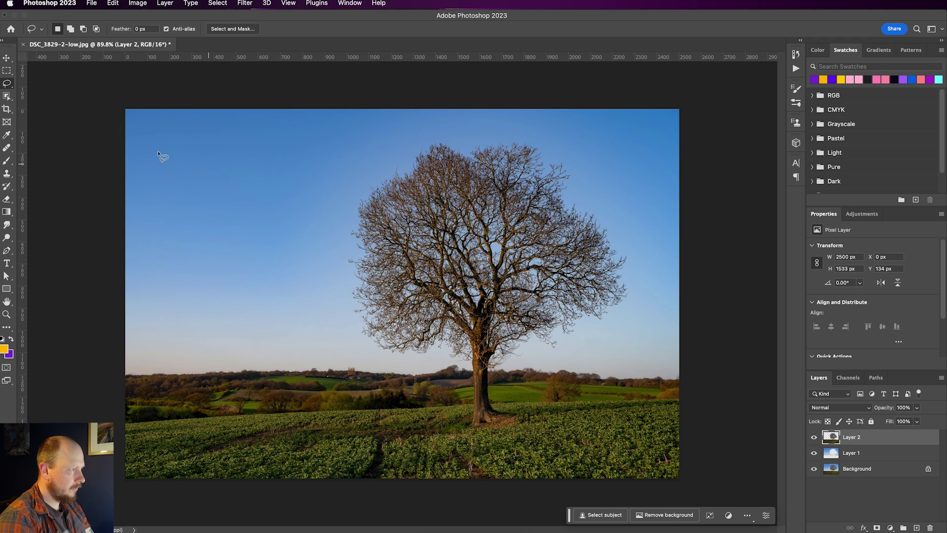